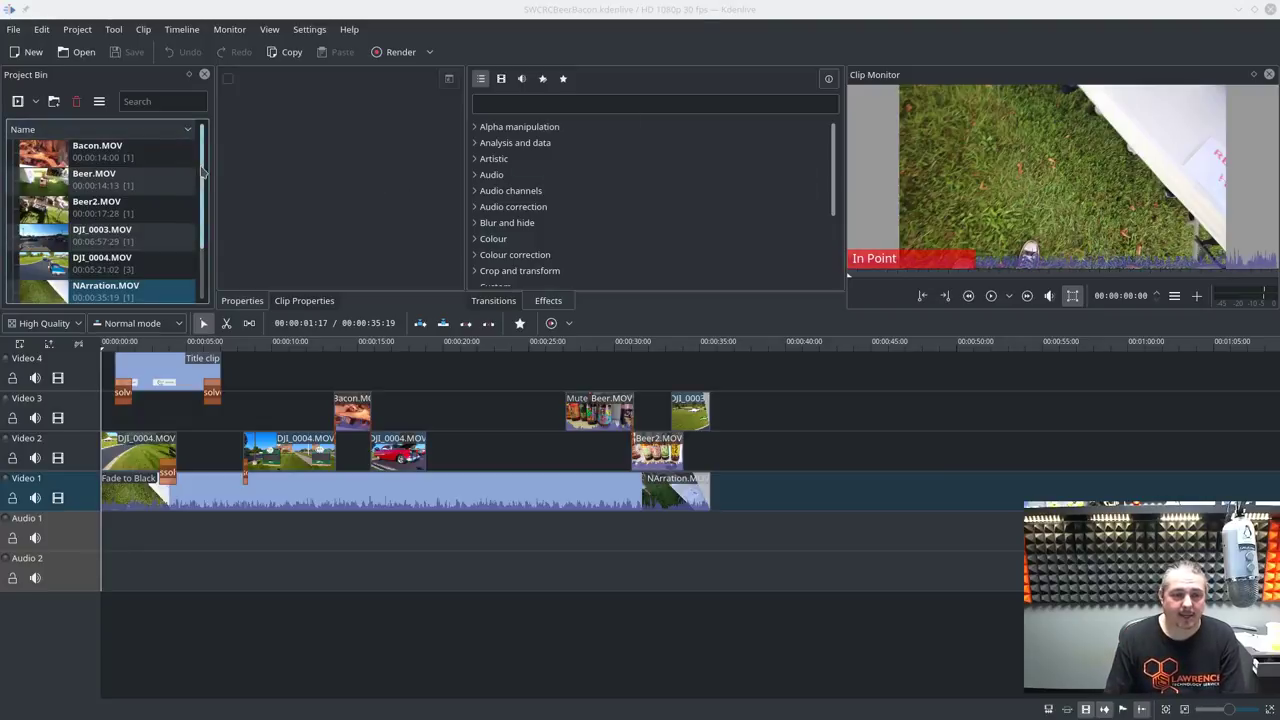
- Move the Kdenlive playhead to about 16 s, then back to about 8 s, and bring OBS Studio to the front
{"action": "scroll", "coordinate": [202, 208], "scroll_direction": "down", "scroll_amount": 1}
{"action": "scroll", "coordinate": [202, 208], "scroll_direction": "up", "scroll_amount": 1}
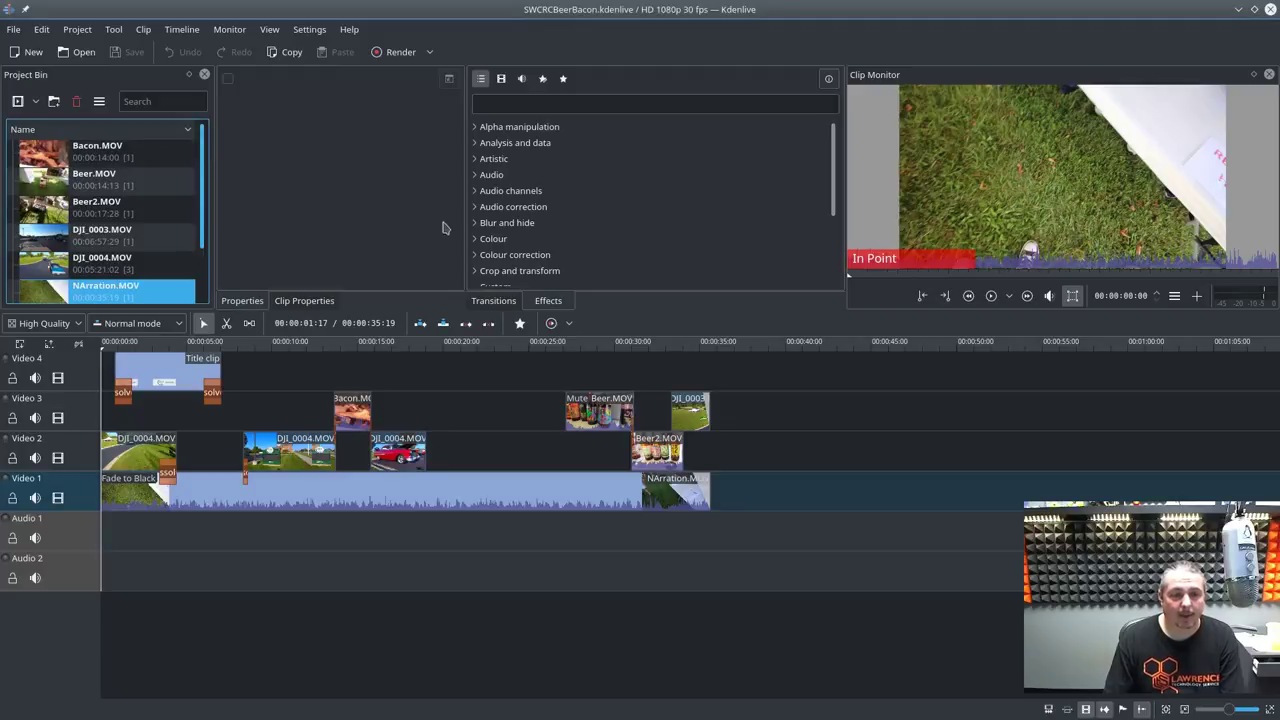
{"action": "left_click", "coordinate": [382, 383]}
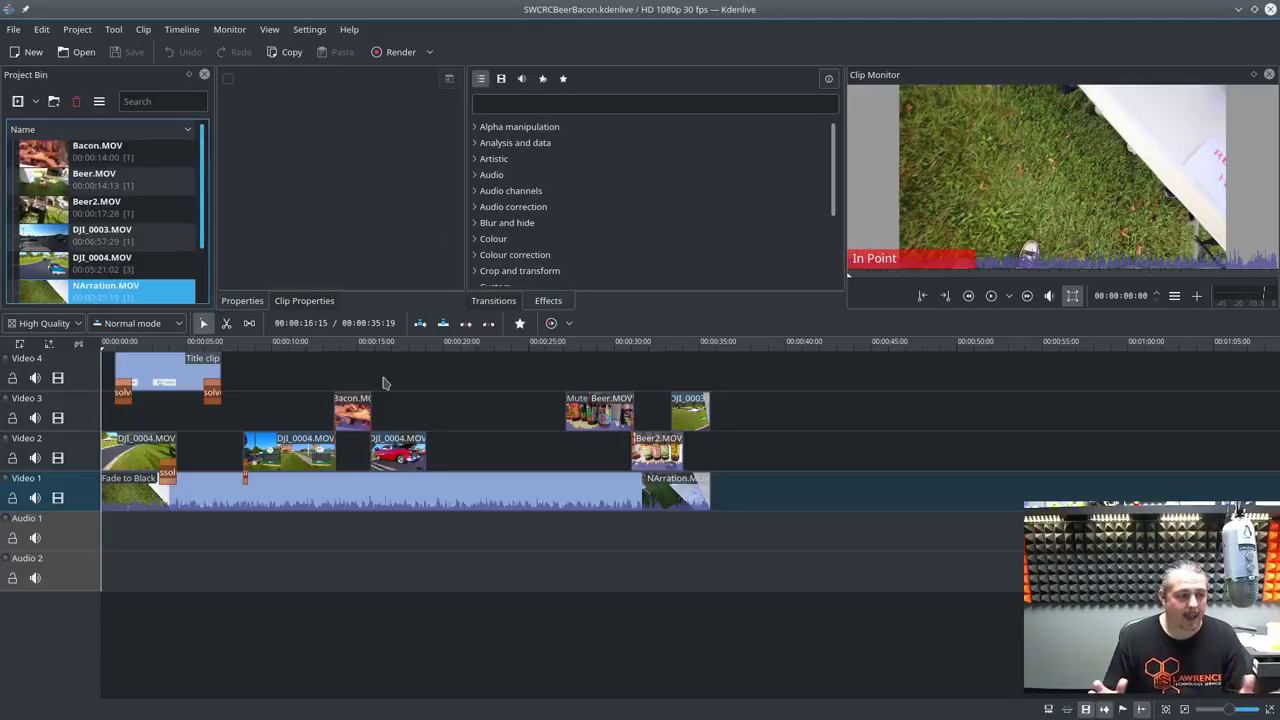
{"action": "left_click", "coordinate": [249, 341]}
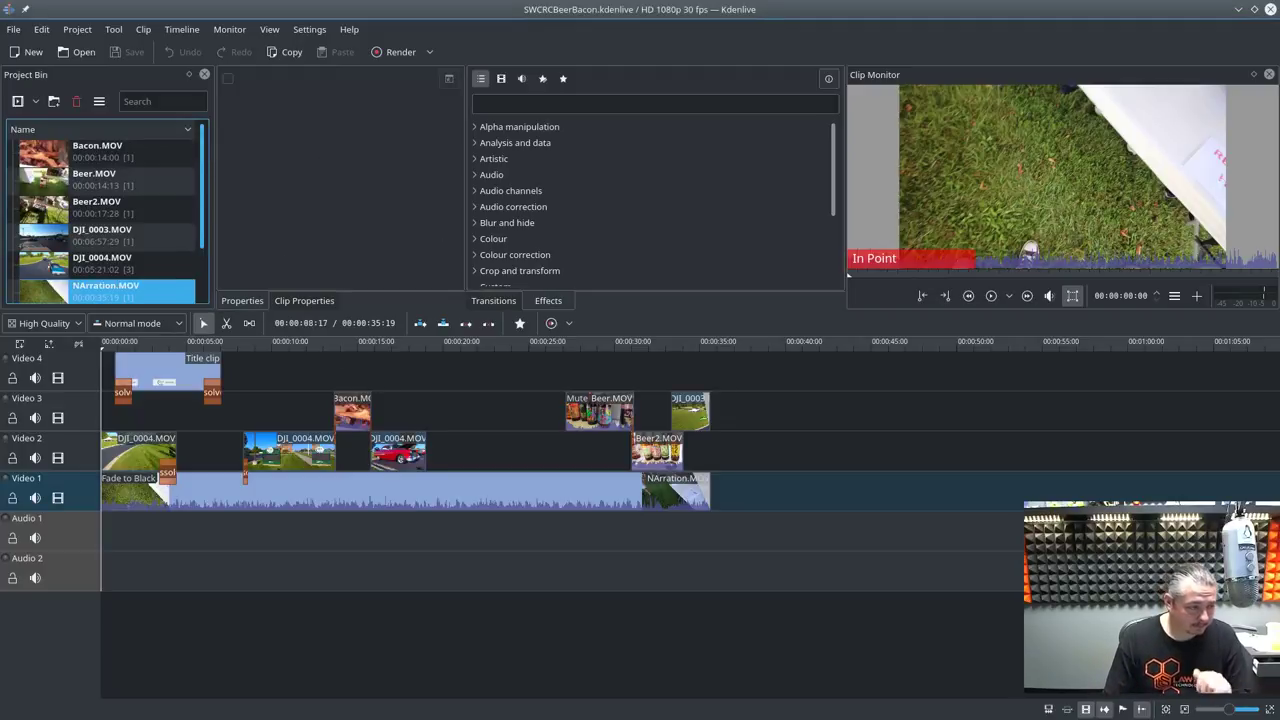
{"action": "key", "text": "alt+Tab"}
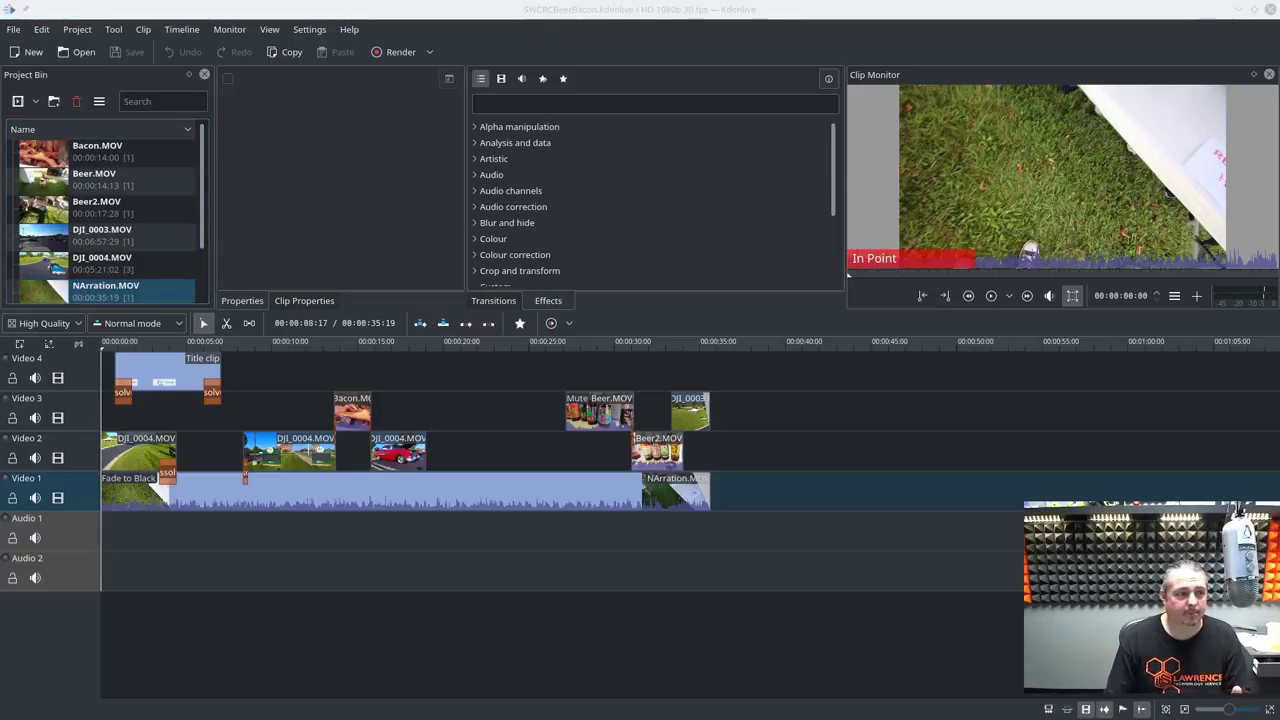
{"action": "key", "text": "alt+Tab"}
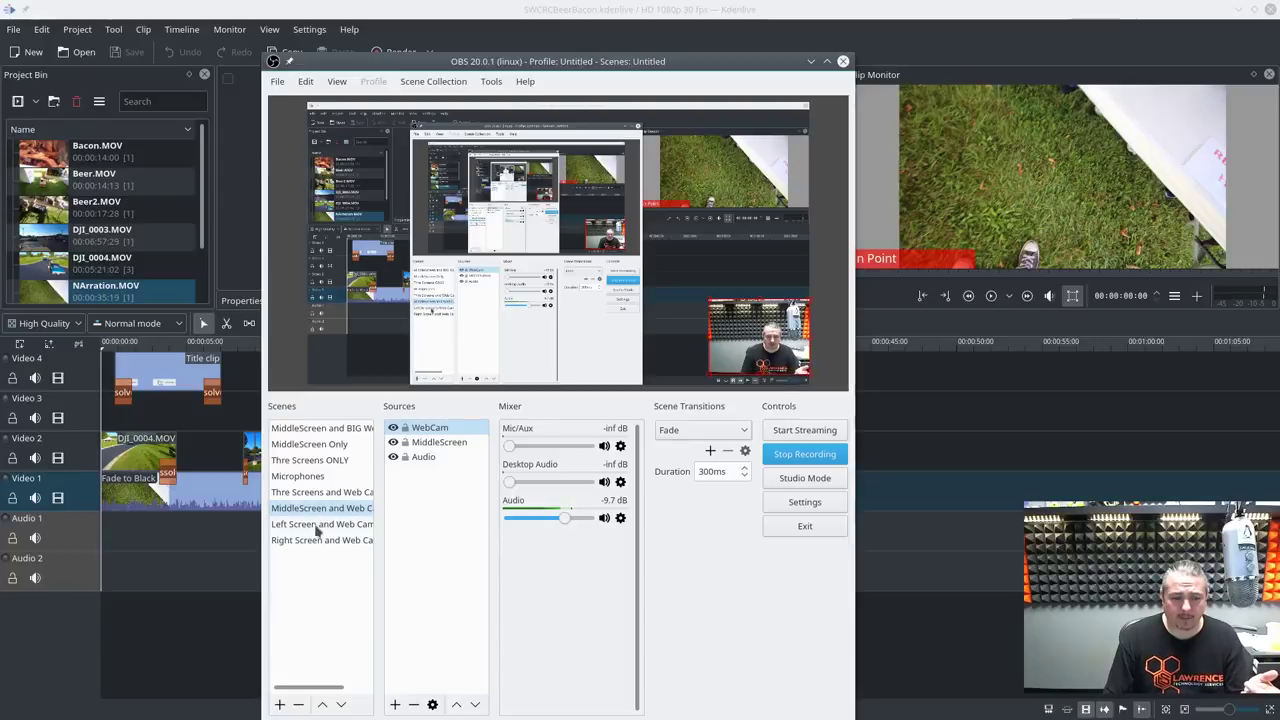
- Select the three-screens-and-webcam scene in the OBS Scenes list
{"action": "left_click", "coordinate": [318, 524]}
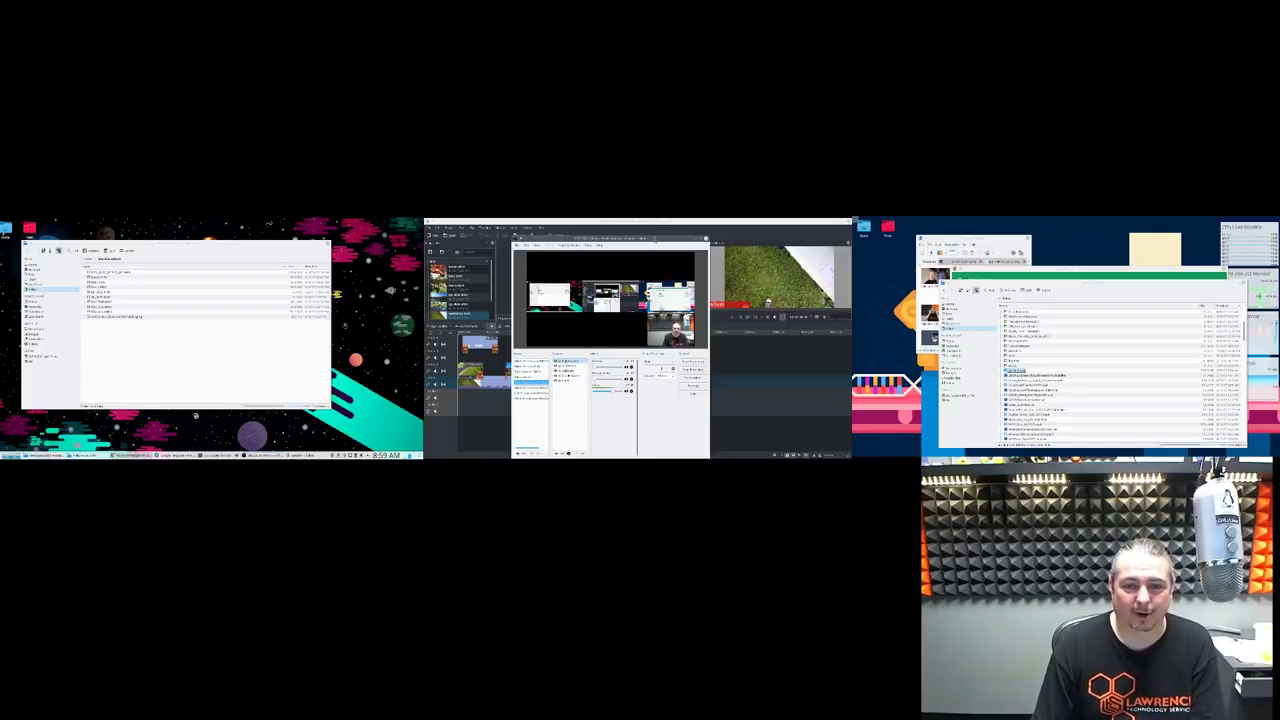
- Drag the OBS Studio window from the middle monitor onto the left screen
{"action": "left_click_drag", "start_coordinate": [653, 229], "coordinate": [687, 230]}
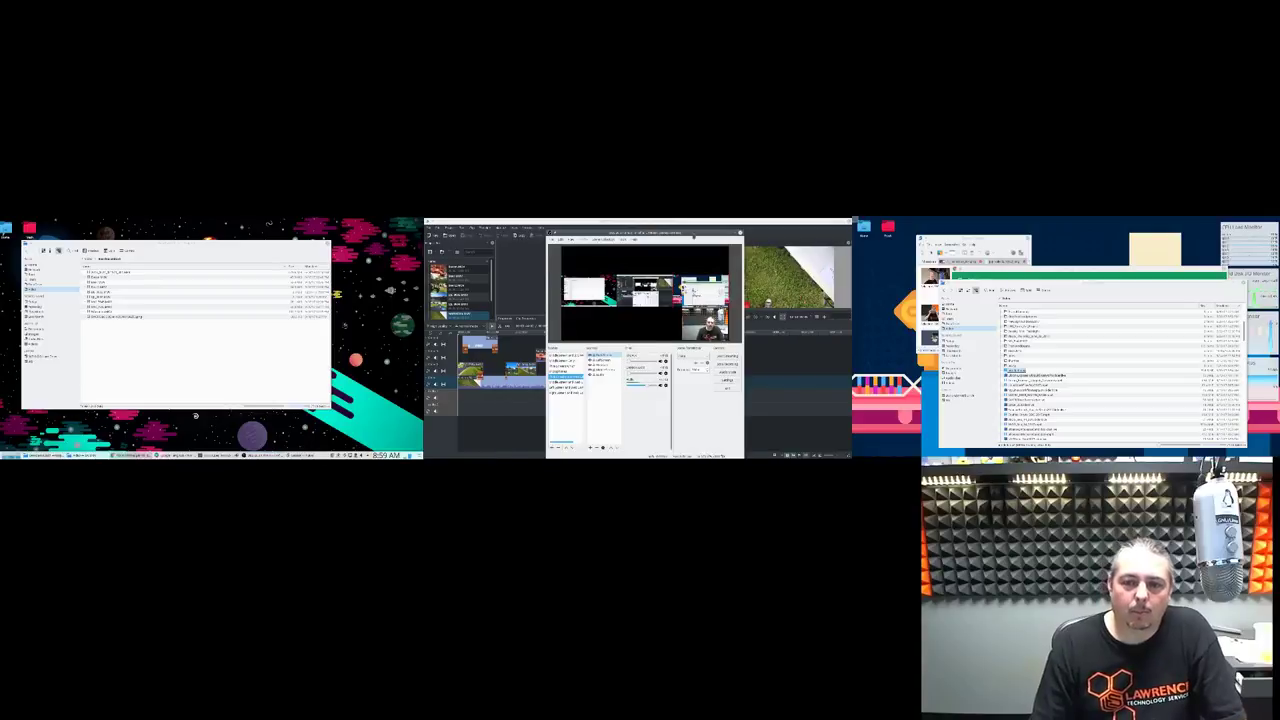
{"action": "left_click_drag", "start_coordinate": [693, 237], "coordinate": [661, 247]}
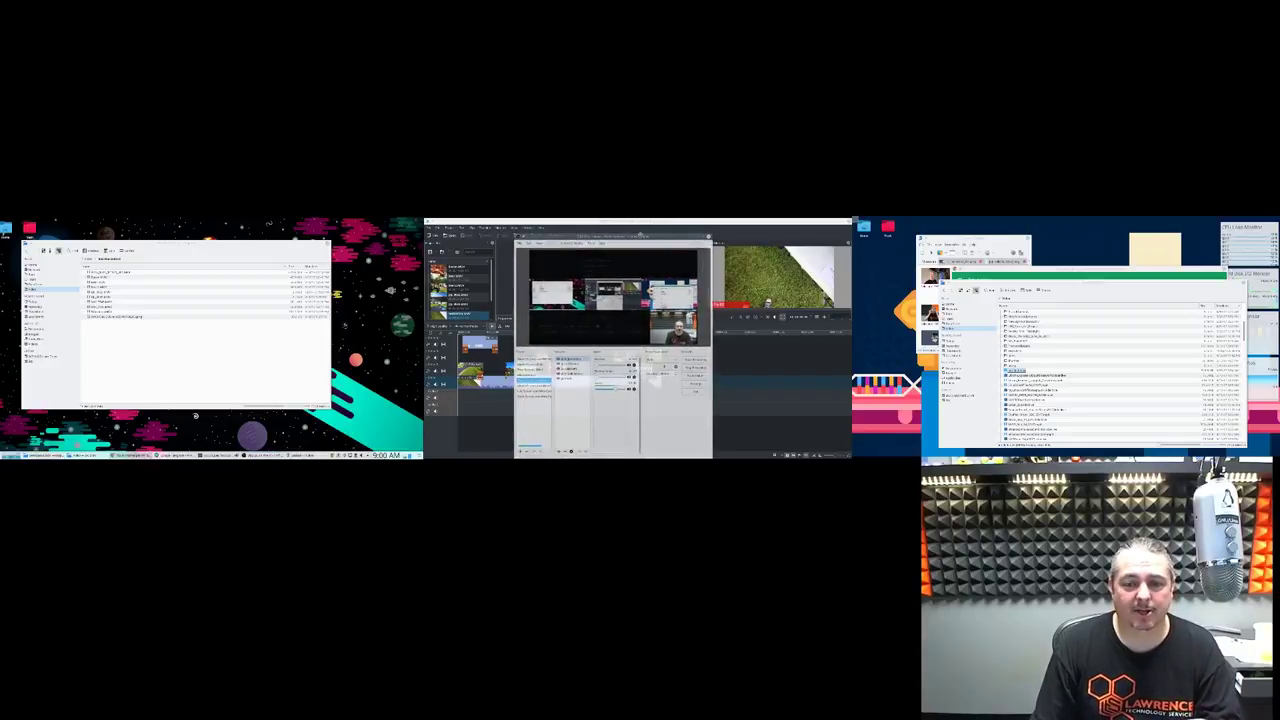
{"action": "left_click_drag", "start_coordinate": [671, 243], "coordinate": [303, 244]}
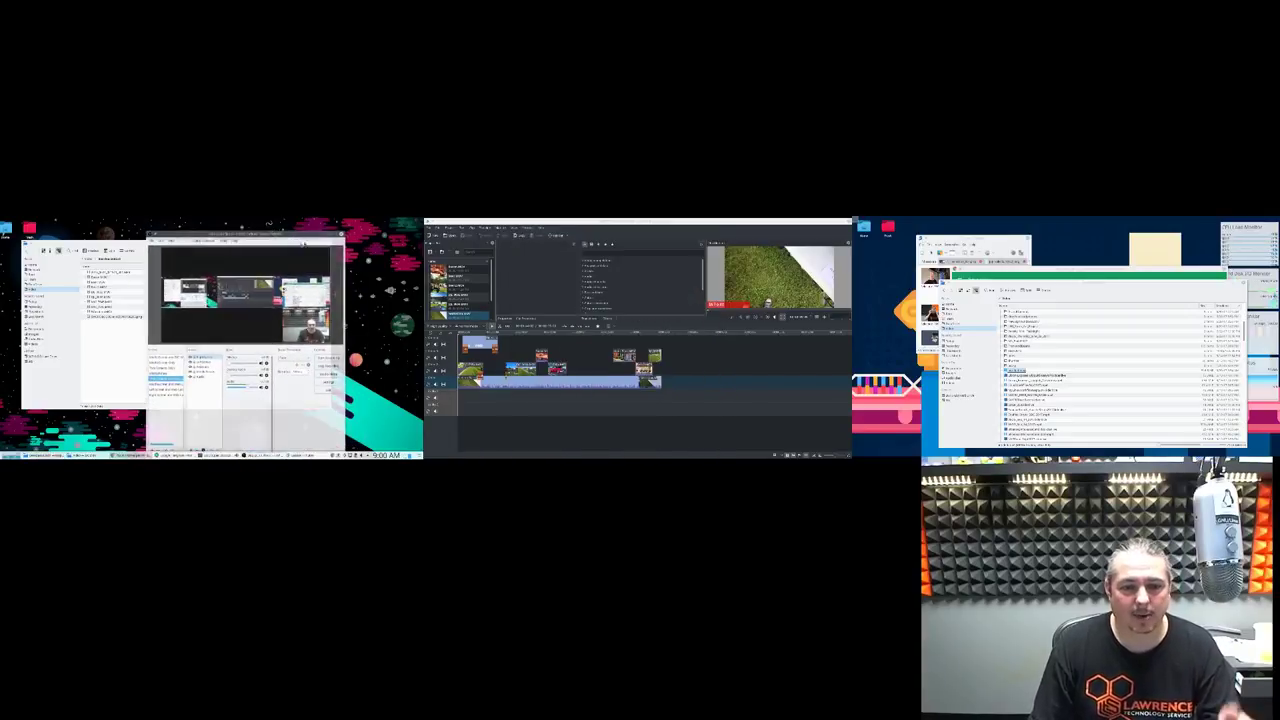
- Open the car footage in a right-screen video player and start playback there and in Kdenlive's preview
{"action": "left_click", "coordinate": [113, 383]}
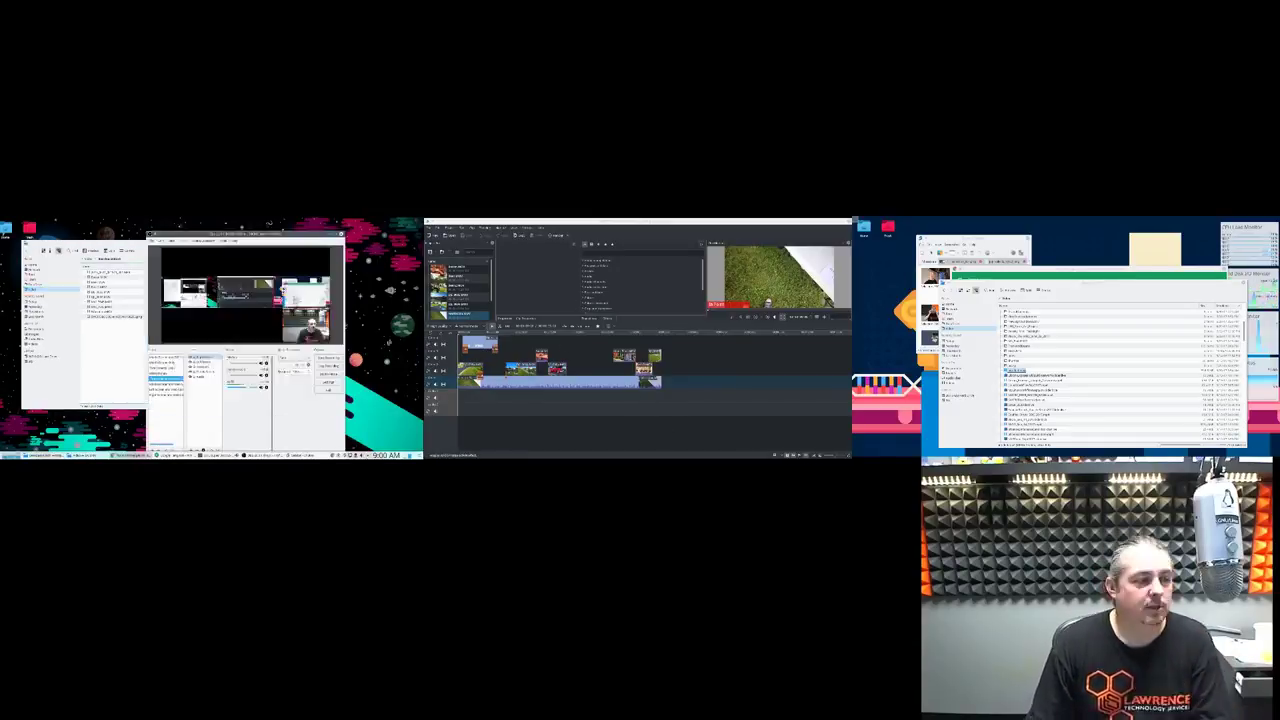
{"action": "key", "text": "Return"}
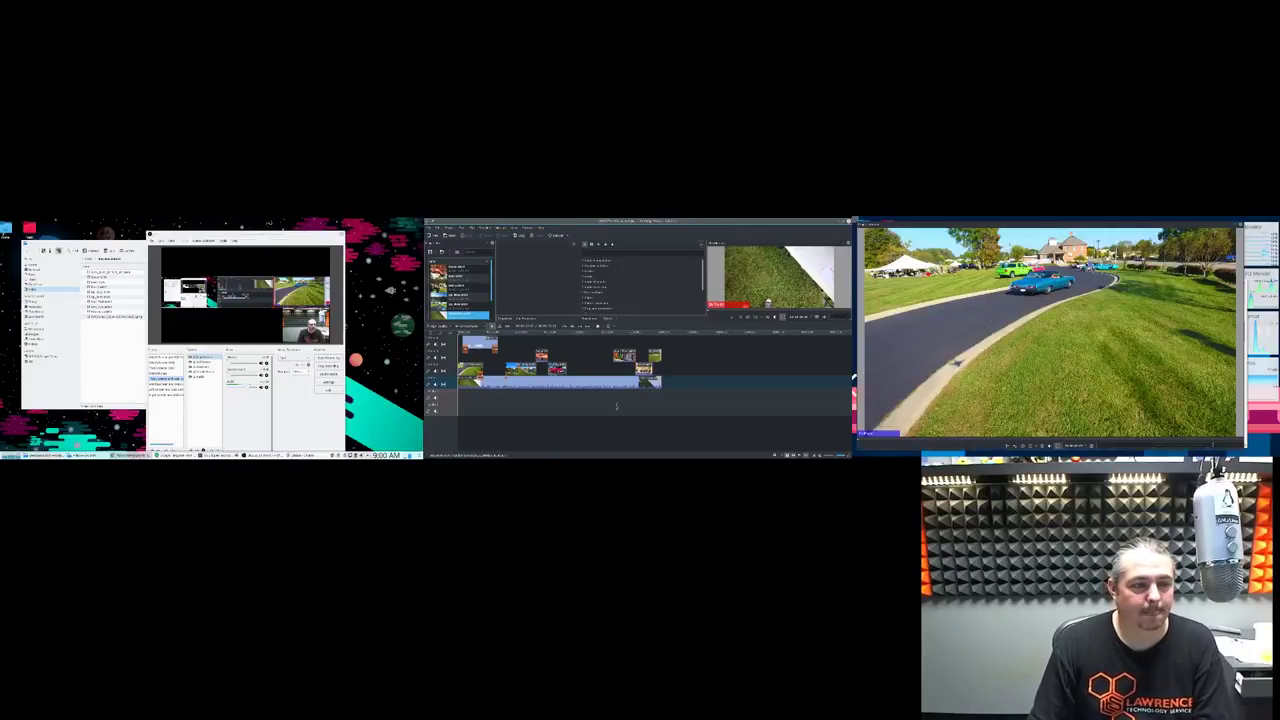
{"action": "key", "text": "Escape"}
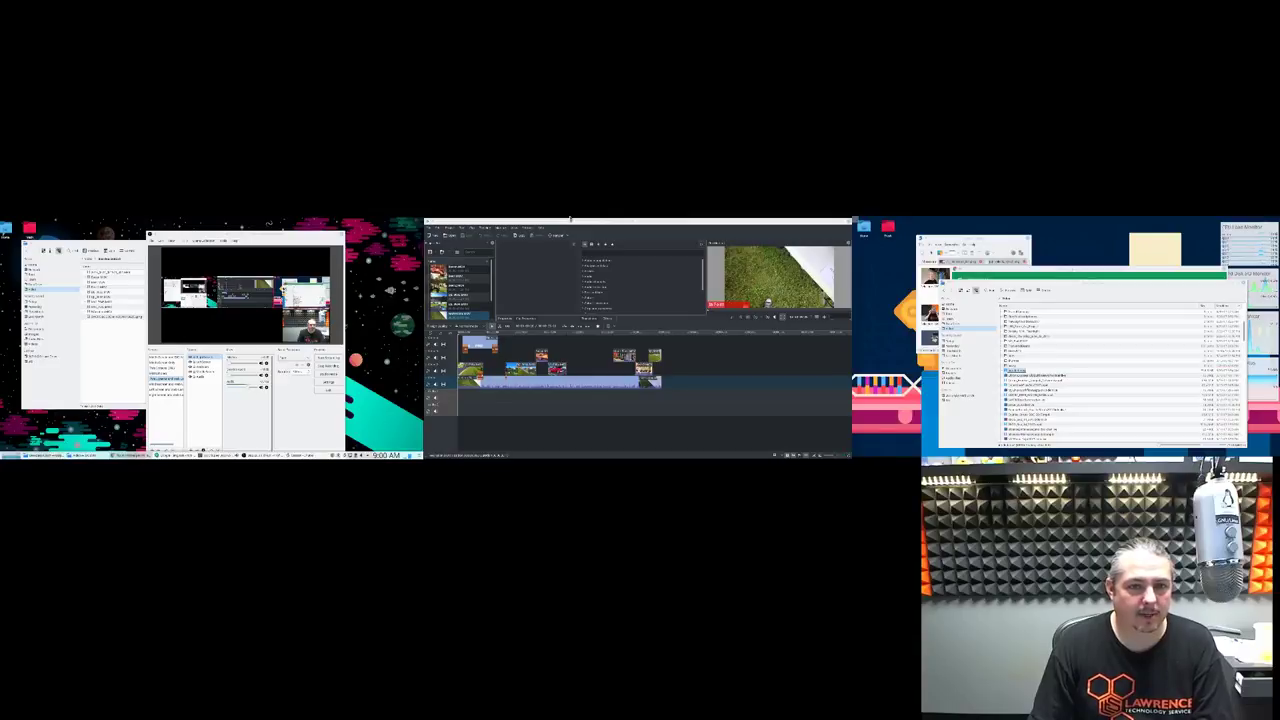
{"action": "key", "text": "Return"}
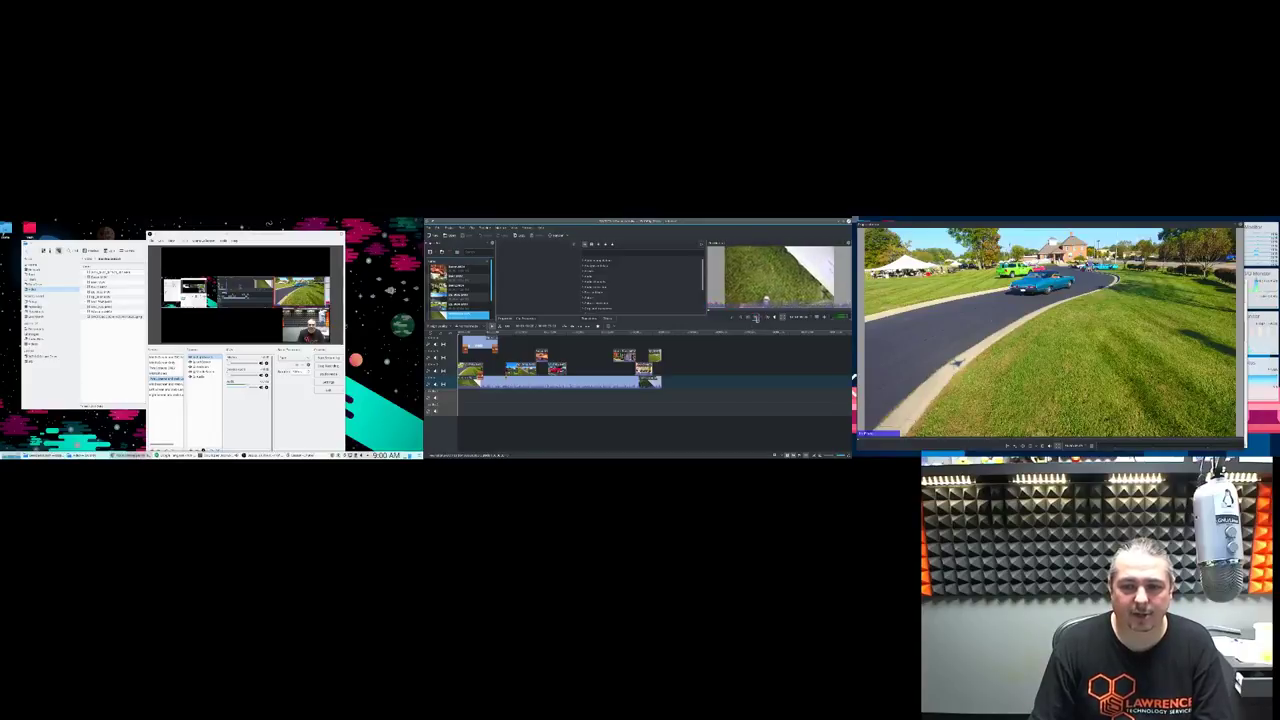
{"action": "left_click", "coordinate": [755, 316]}
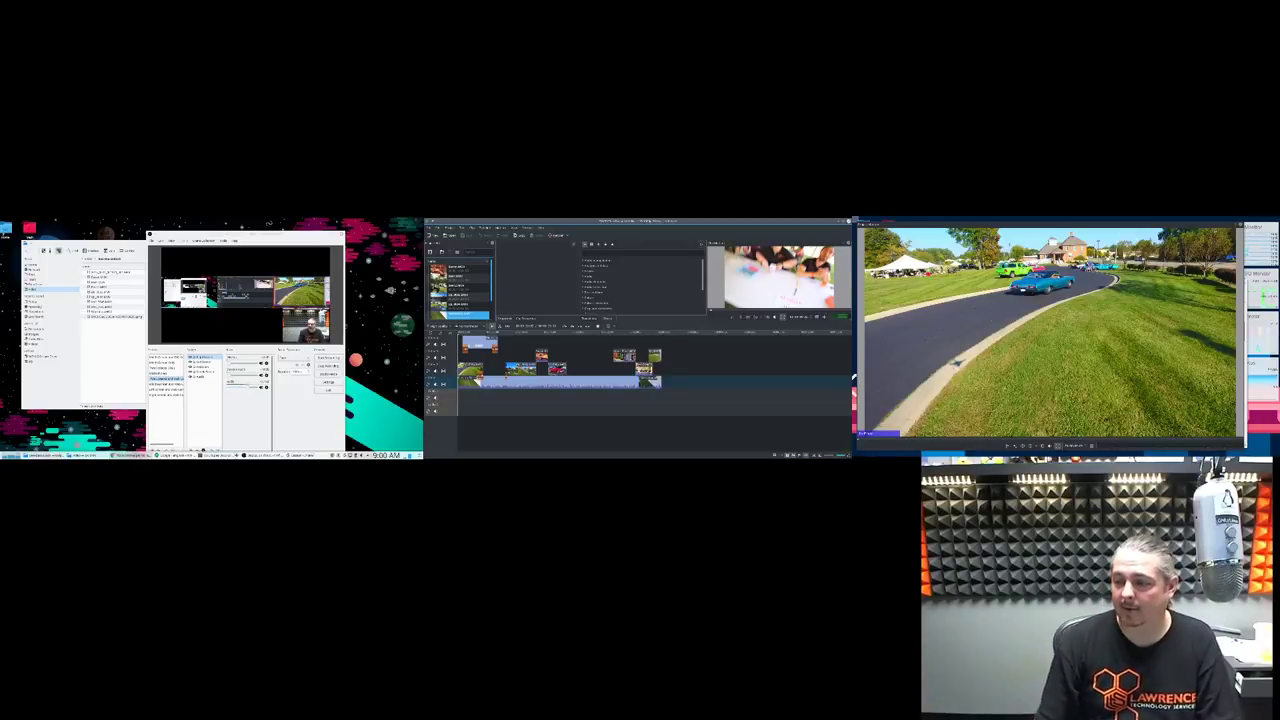
{"action": "left_click", "coordinate": [1030, 446]}
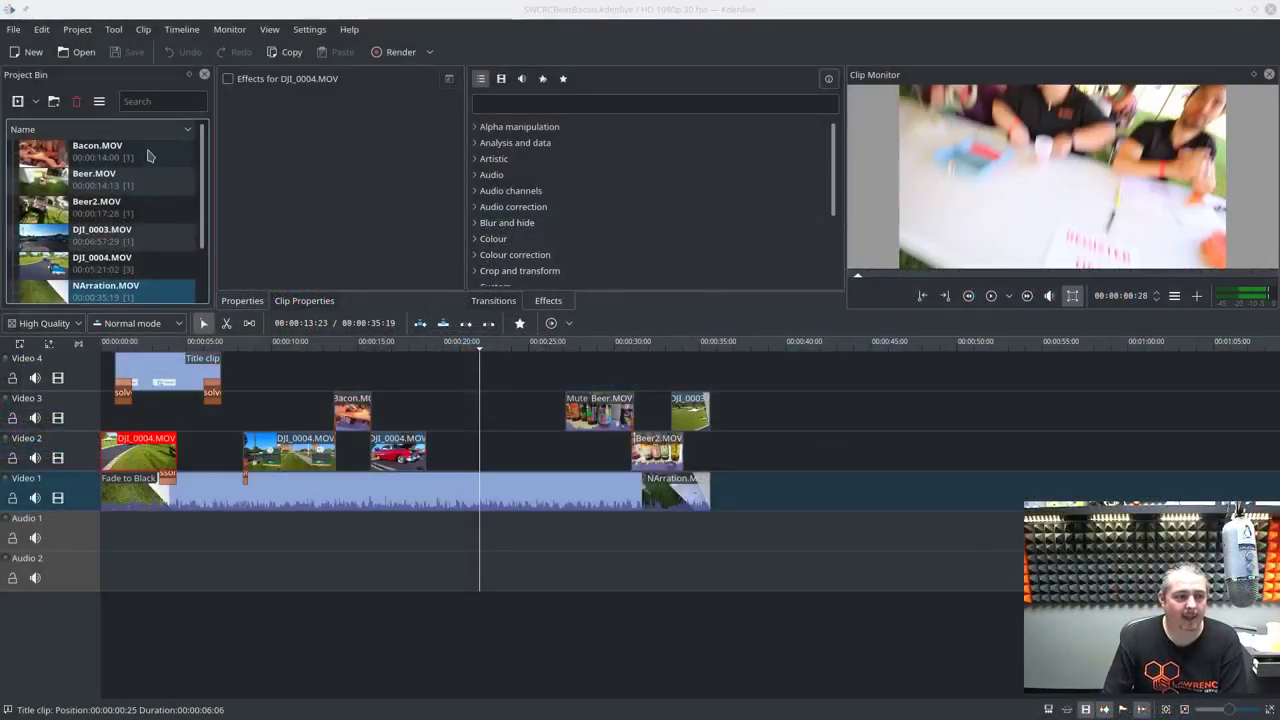
{"action": "left_click", "coordinate": [152, 159]}
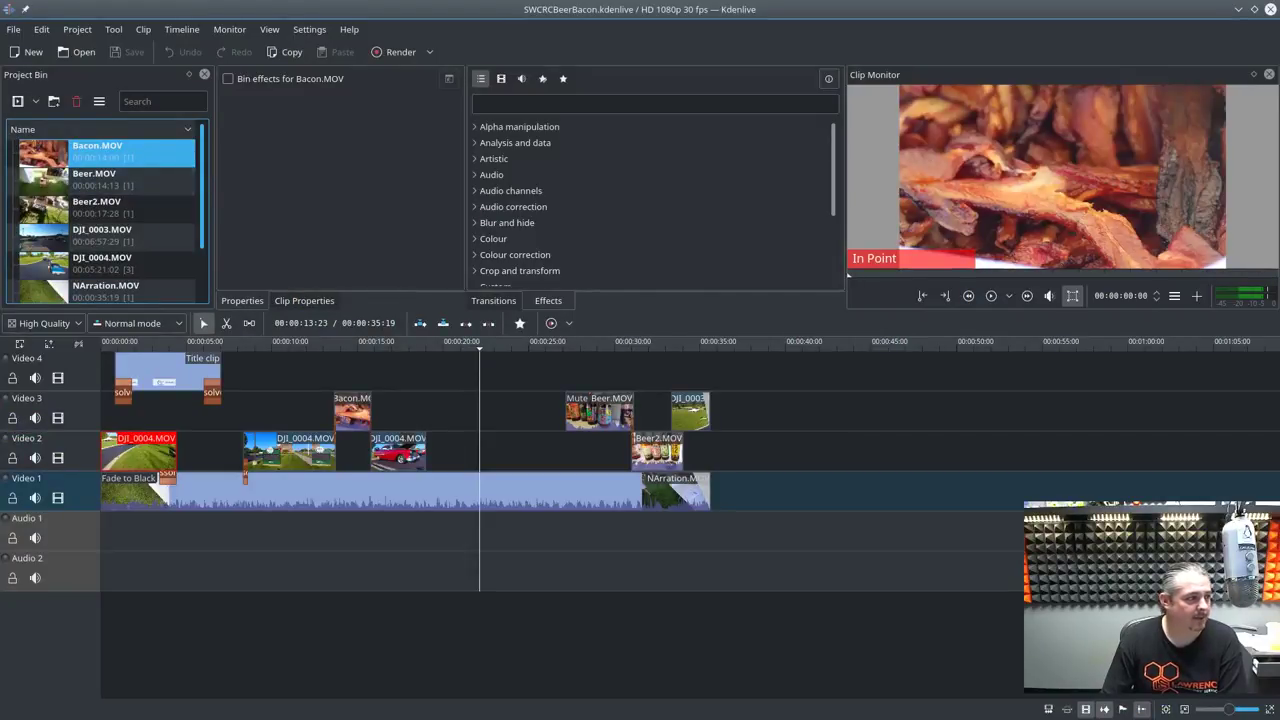
{"action": "key", "text": "alt+Tab"}
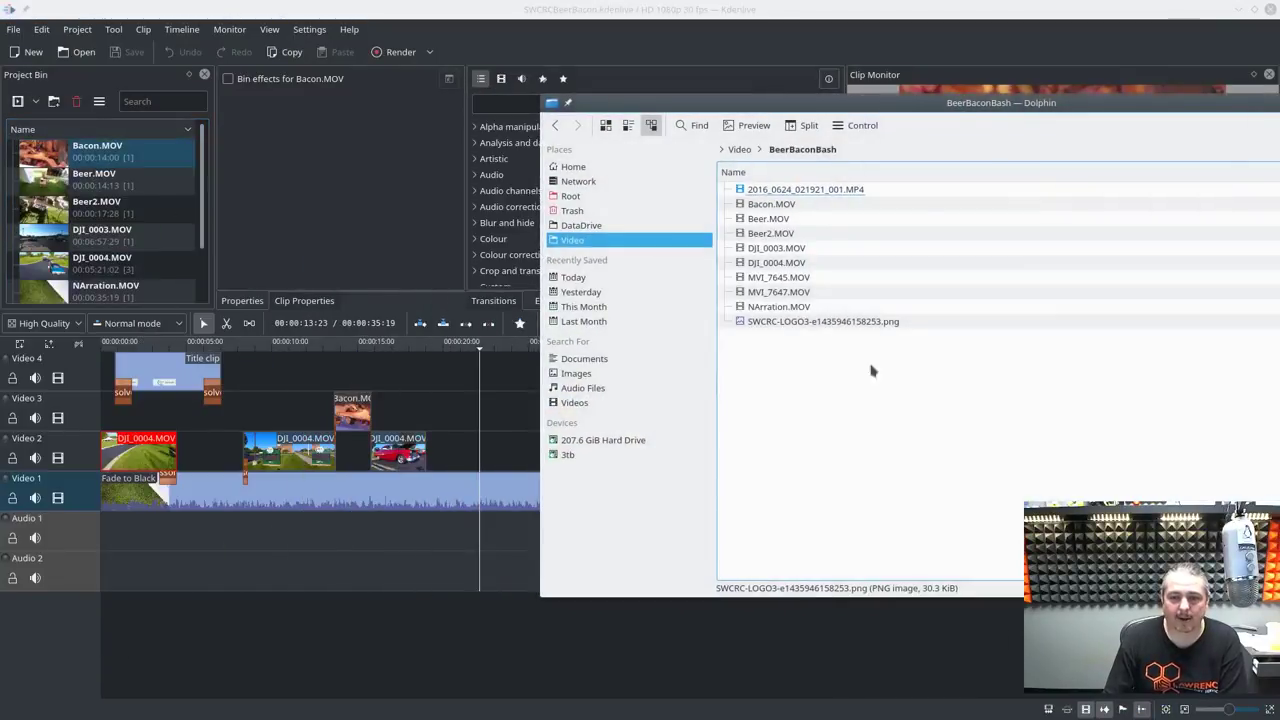
{"action": "left_click_drag", "start_coordinate": [960, 102], "coordinate": [796, 88]}
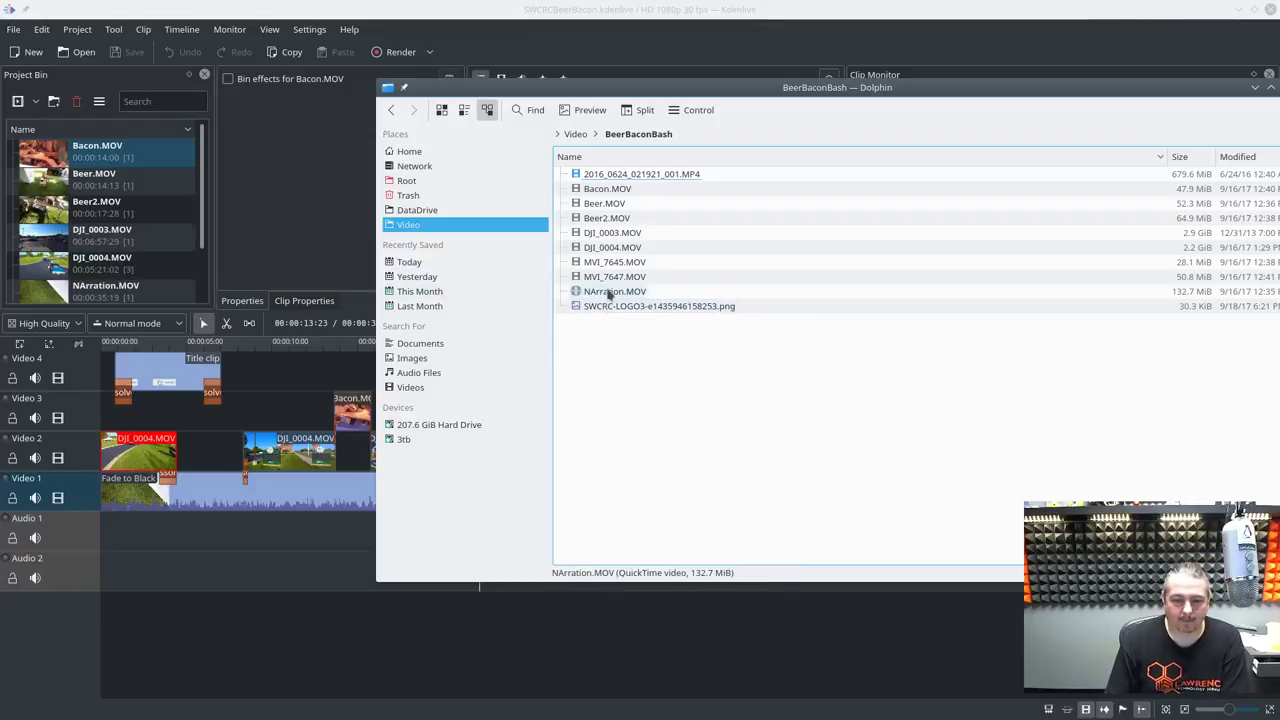
{"action": "left_click_drag", "start_coordinate": [614, 291], "coordinate": [660, 414]}
{"action": "key", "text": "Escape"}
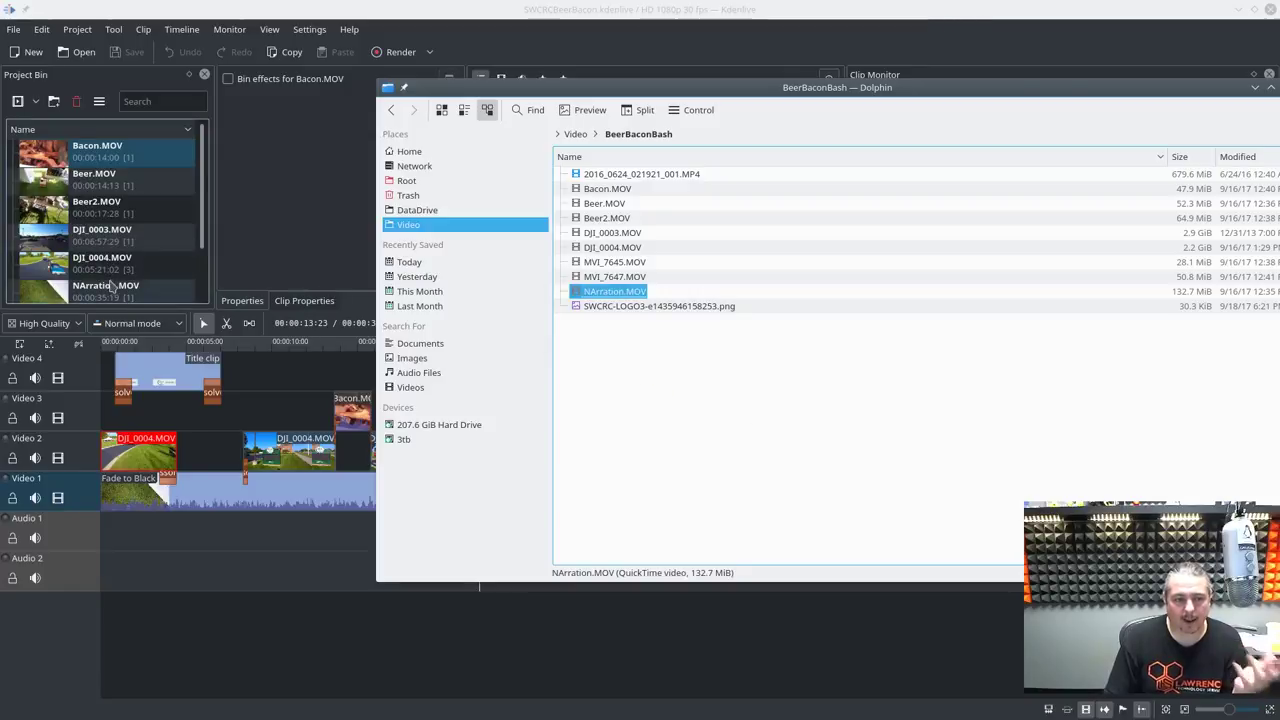
{"action": "left_click", "coordinate": [110, 288]}
{"action": "scroll", "coordinate": [100, 240], "scroll_direction": "down", "scroll_amount": 2}
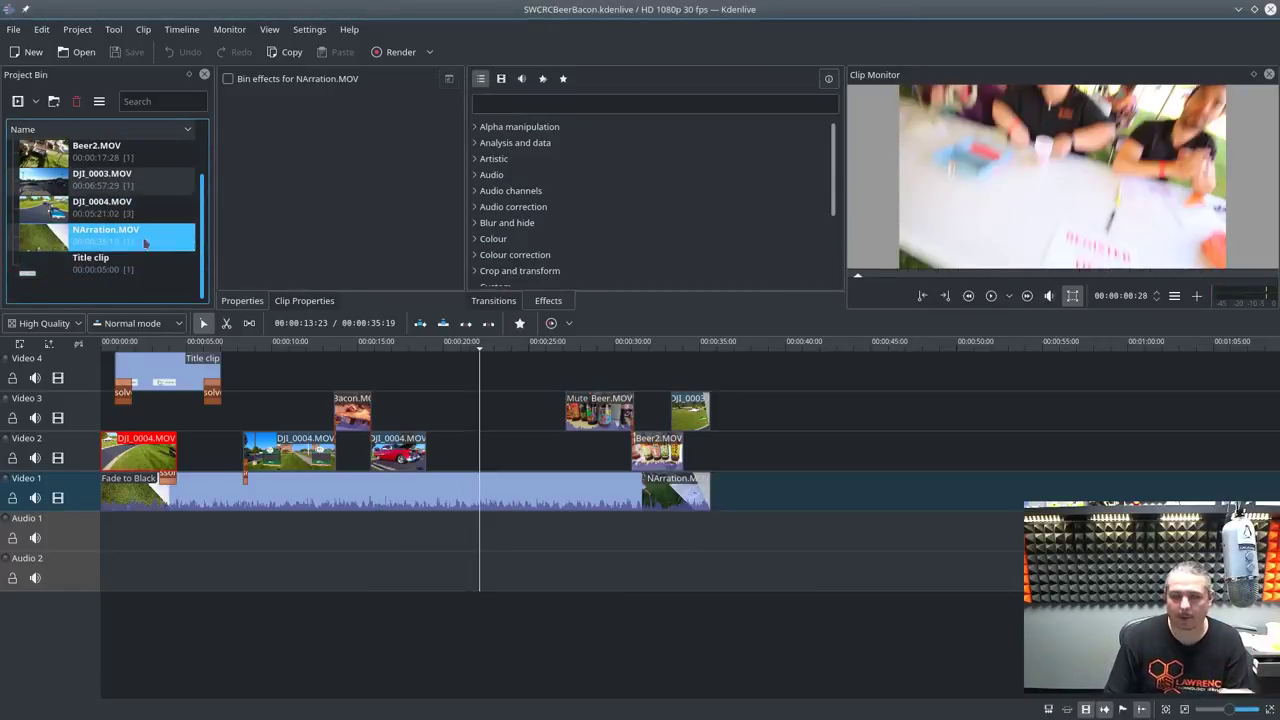
- Place NArration.MOV on Video 1 and set the playhead just before the narration's end
{"action": "left_click_drag", "start_coordinate": [133, 242], "coordinate": [745, 485]}
{"action": "left_click", "coordinate": [764, 352]}
{"action": "left_click_drag", "start_coordinate": [763, 352], "coordinate": [751, 355]}
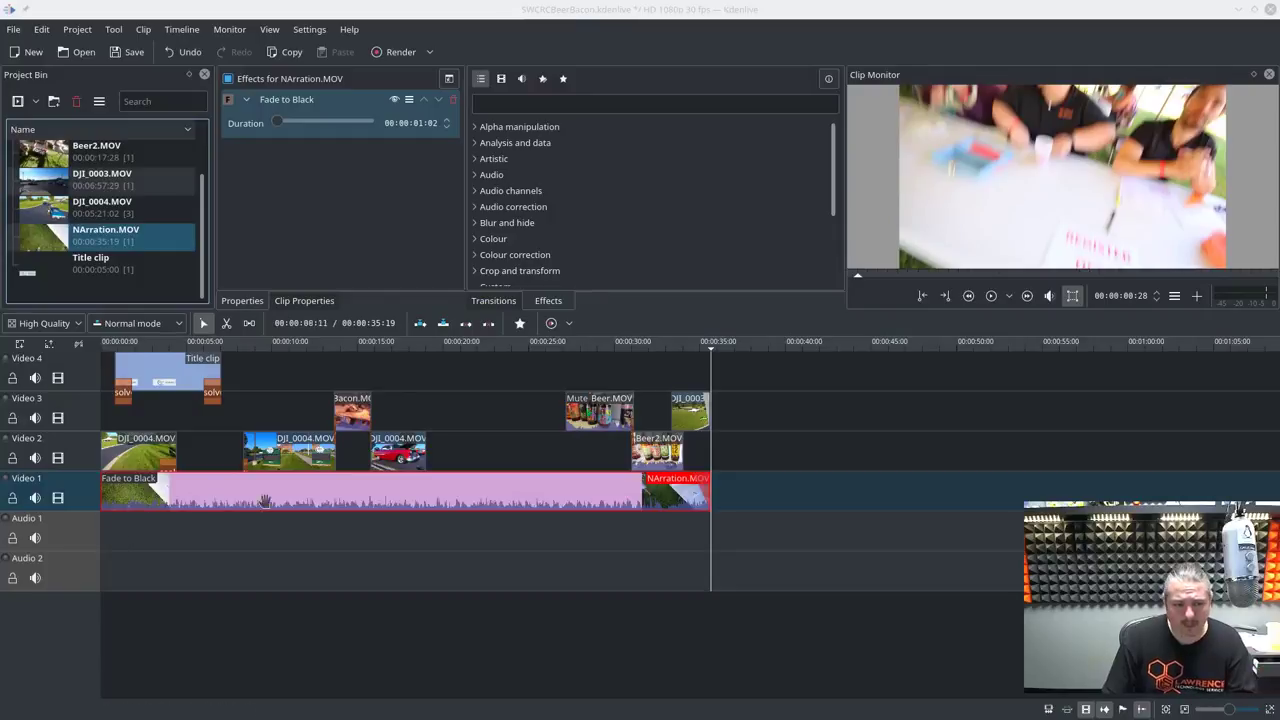
- Search effects for 'mut', drop Mute onto Beer2.MOV, and delete the duplicate Mute effect
{"action": "left_click", "coordinate": [700, 417]}
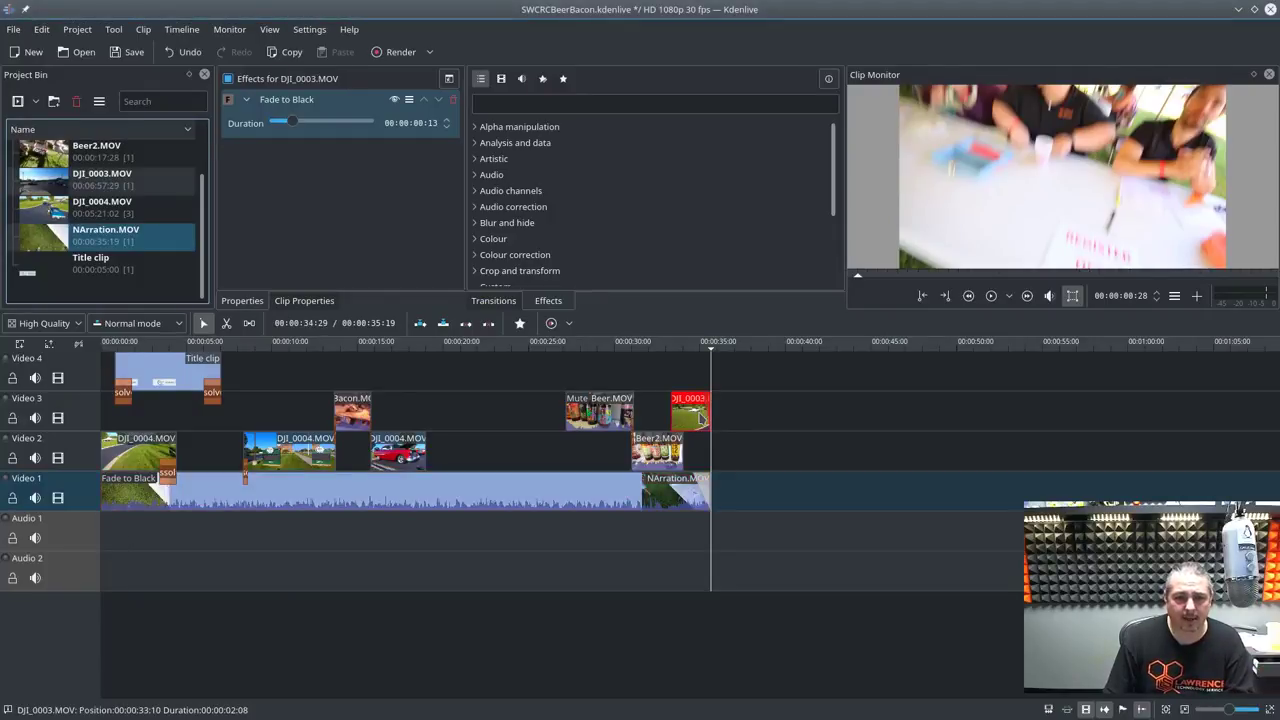
{"action": "left_click", "coordinate": [525, 104]}
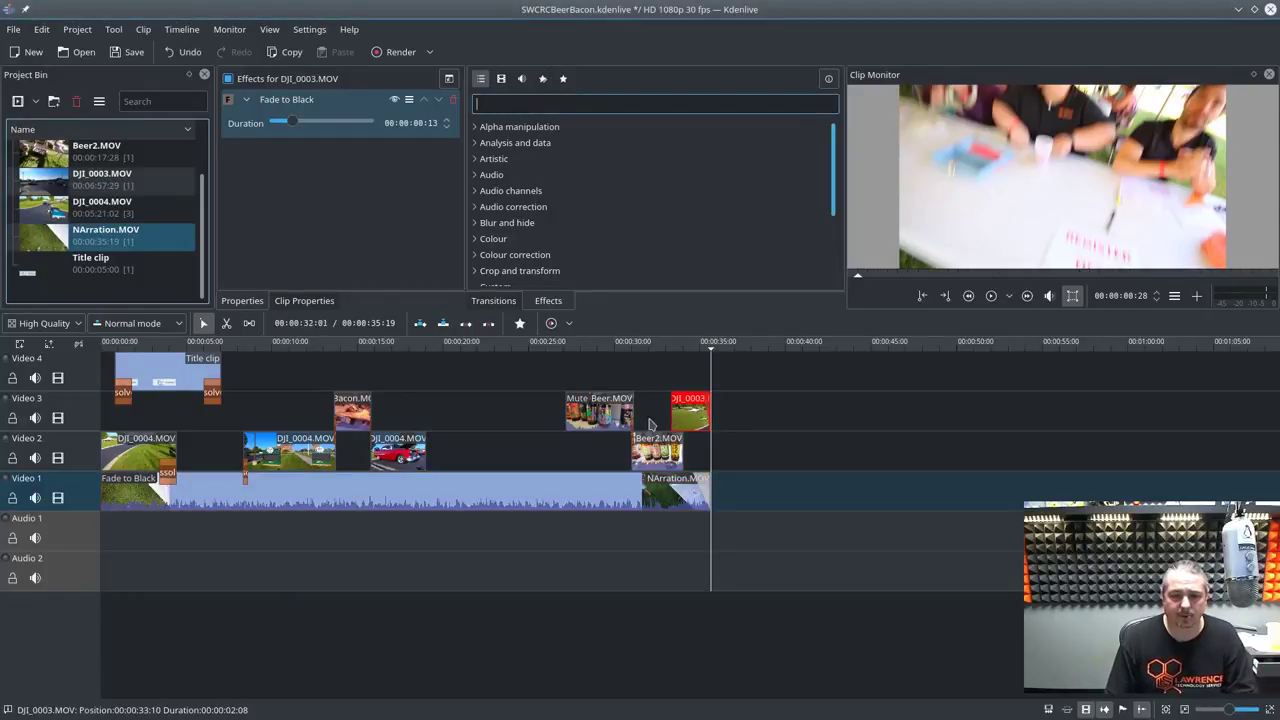
{"action": "left_click", "coordinate": [655, 452]}
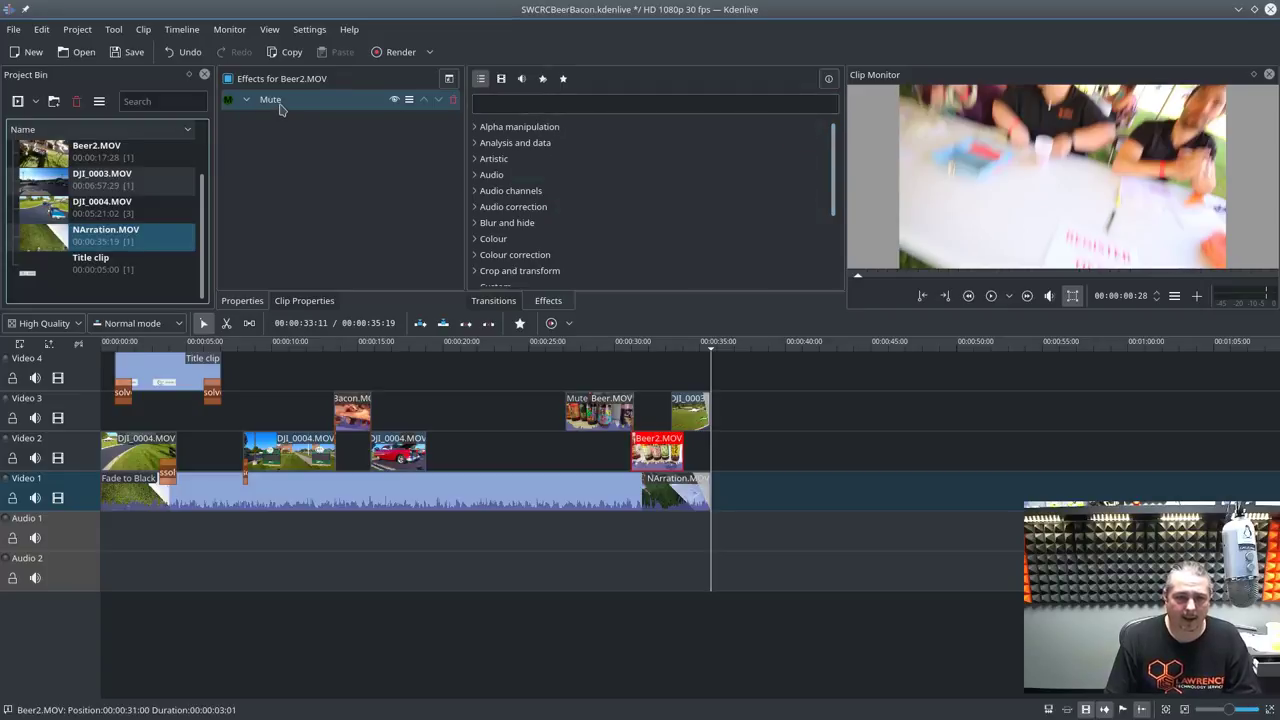
{"action": "left_click", "coordinate": [671, 103]}
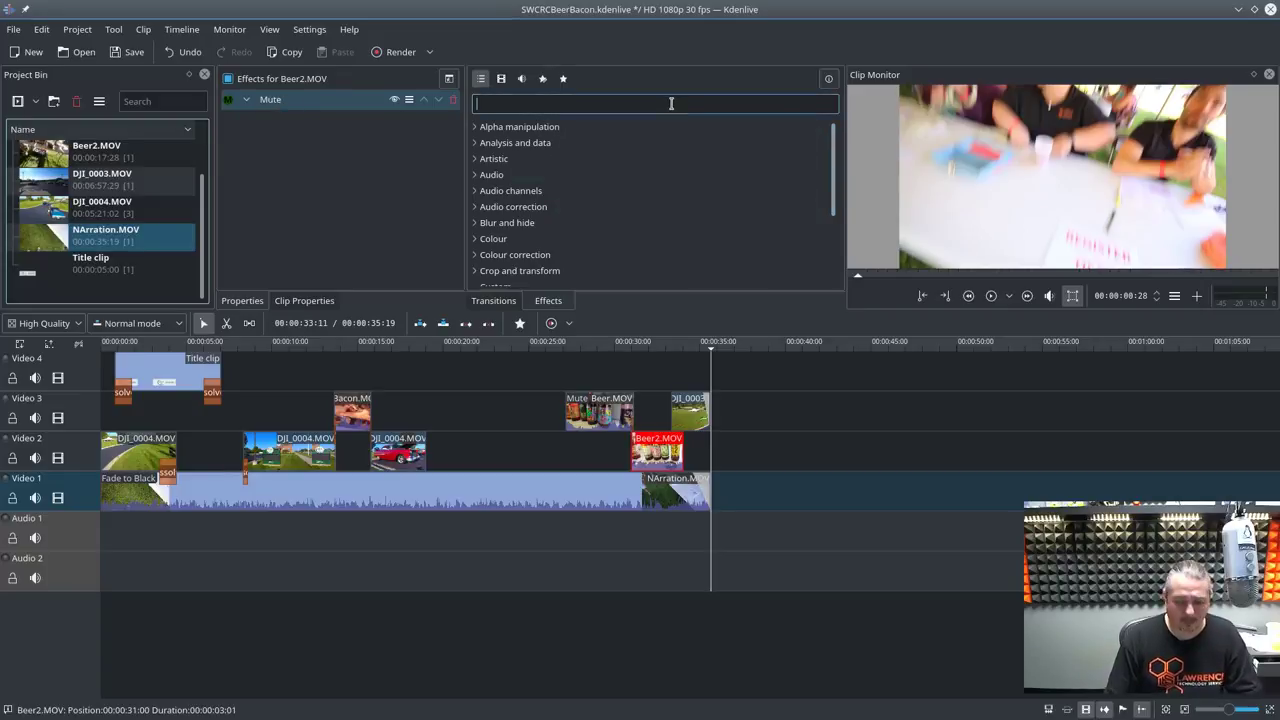
{"action": "type", "text": "mute"}
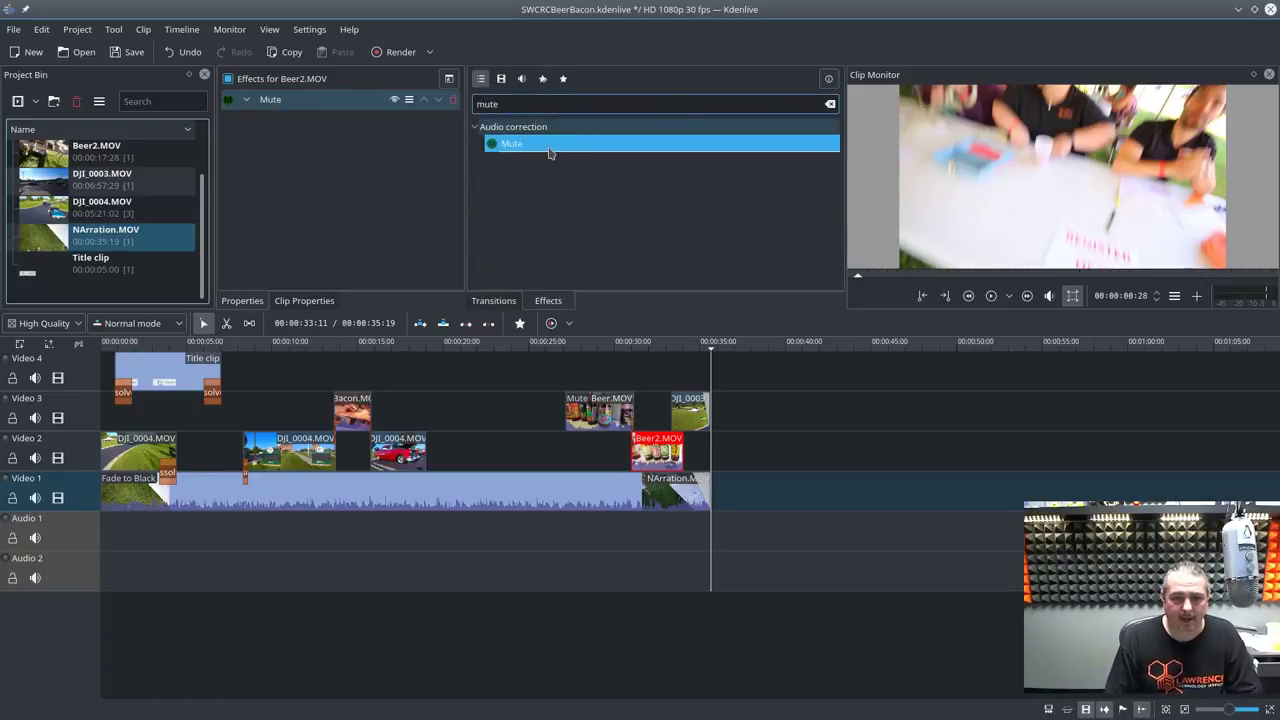
{"action": "left_click_drag", "start_coordinate": [547, 148], "coordinate": [658, 451]}
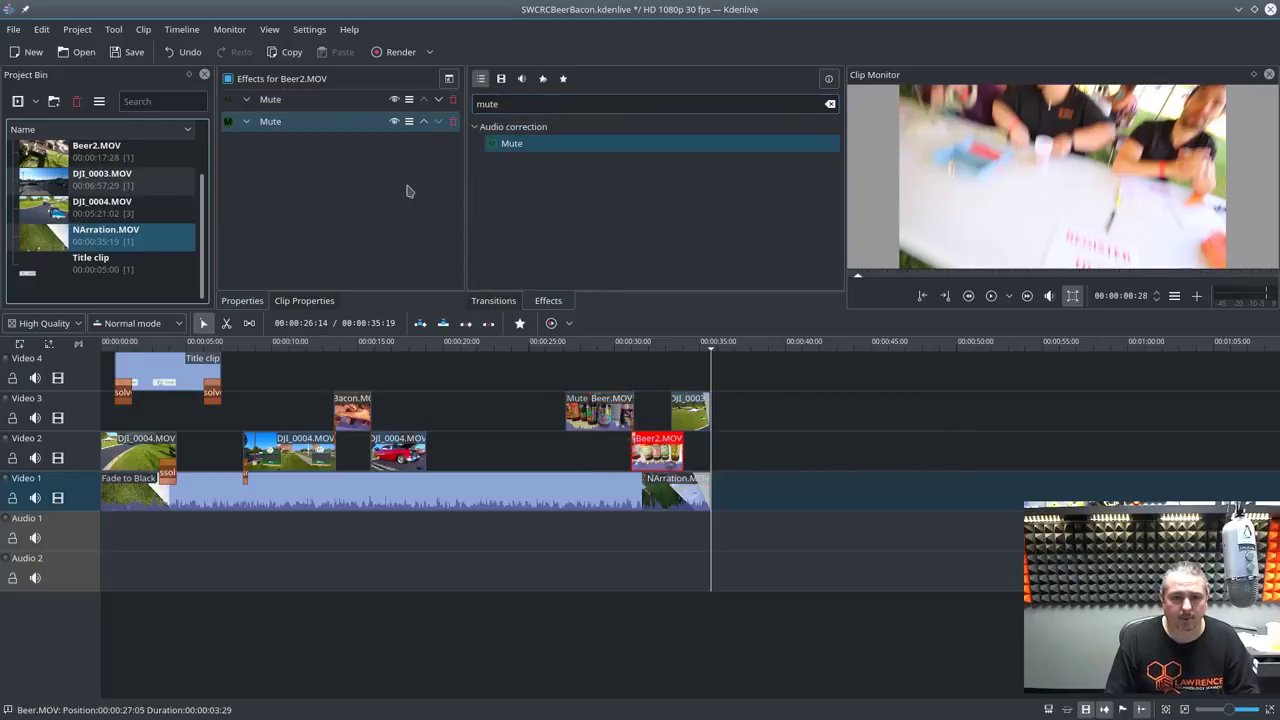
{"action": "left_click", "coordinate": [454, 121]}
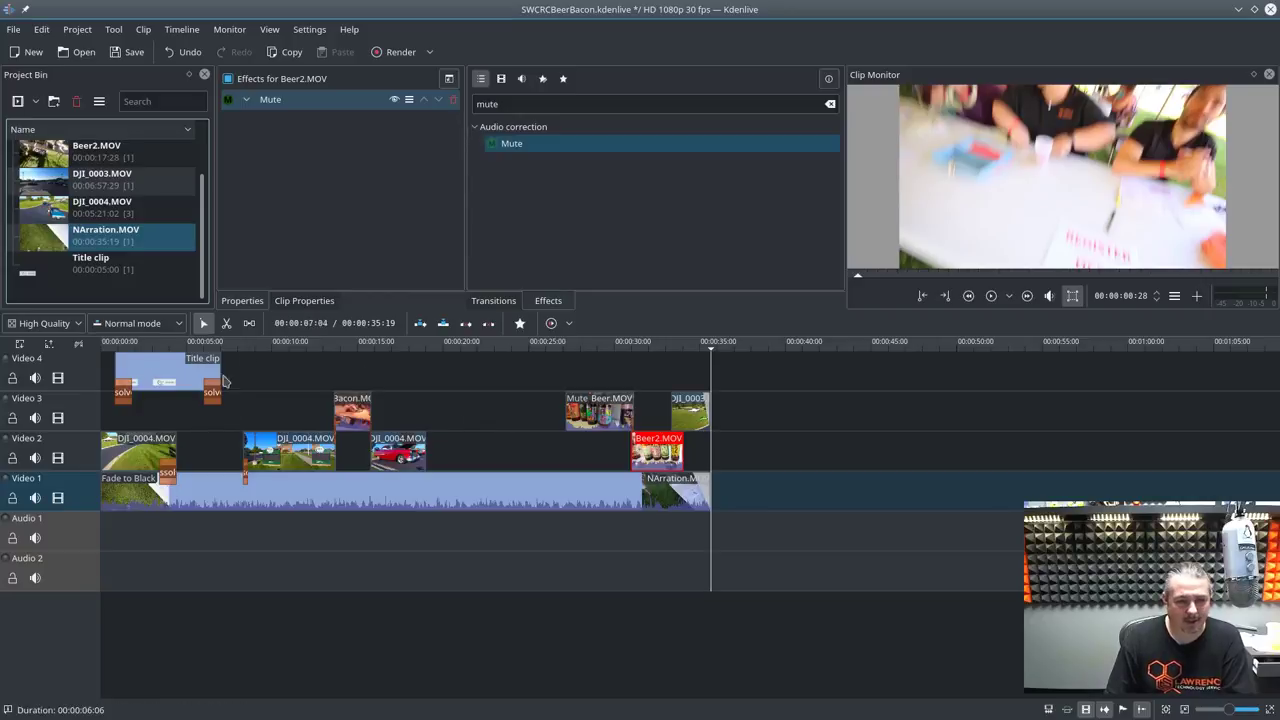
- Preview the title clip, select its Dissolve transition on Video 3, and rewind the playhead to 00:00:00
{"action": "left_click", "coordinate": [155, 378]}
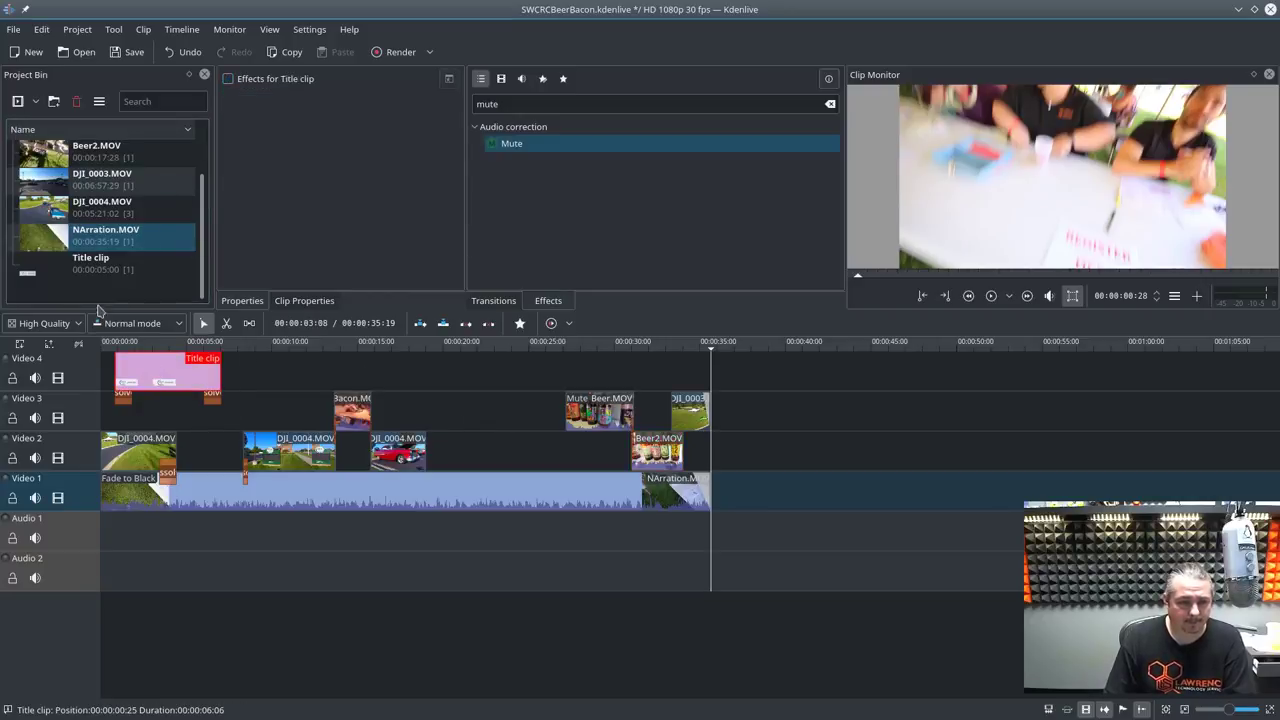
{"action": "left_click", "coordinate": [116, 268]}
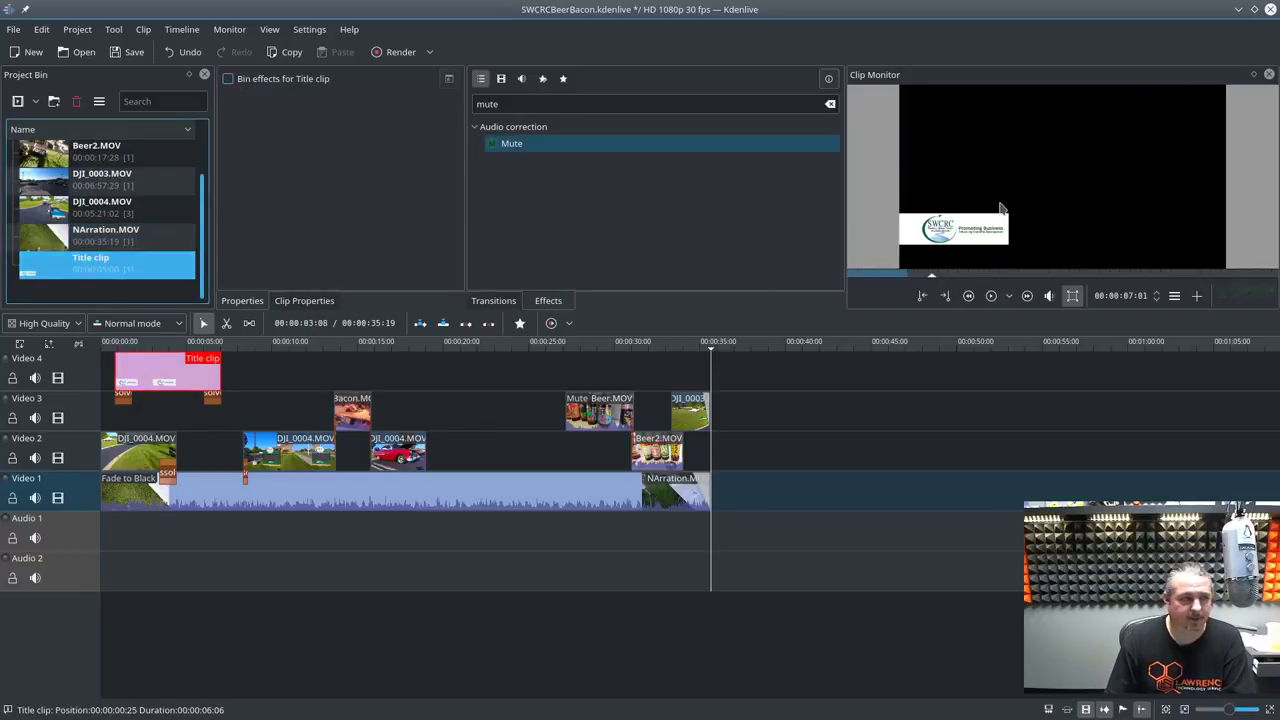
{"action": "left_click", "coordinate": [145, 346]}
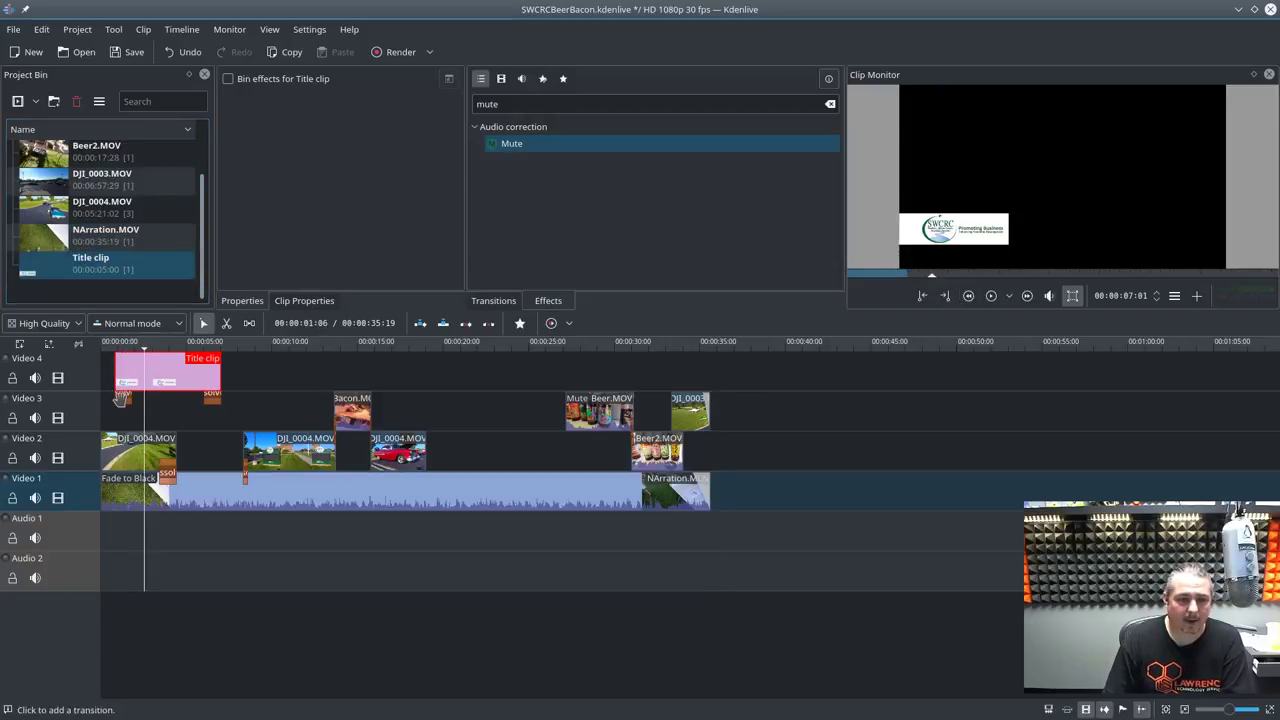
{"action": "left_click", "coordinate": [123, 392]}
{"action": "left_click", "coordinate": [118, 345]}
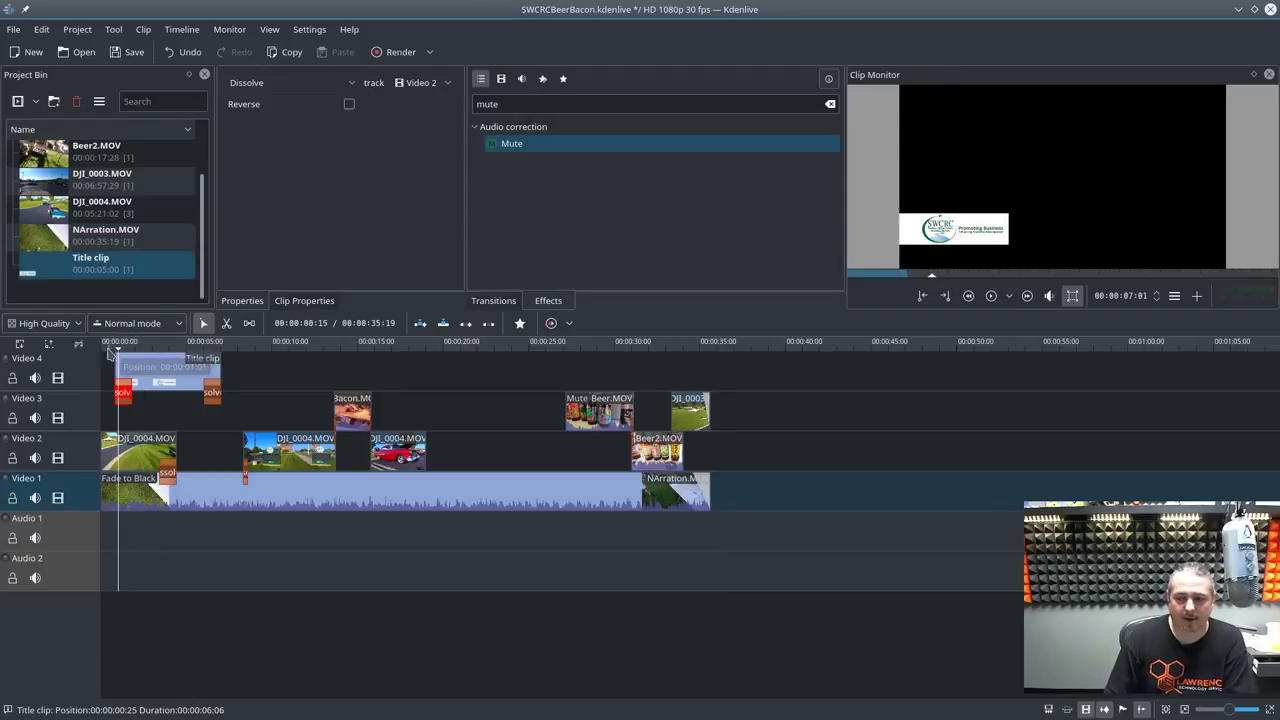
{"action": "left_click_drag", "start_coordinate": [118, 345], "coordinate": [106, 345]}
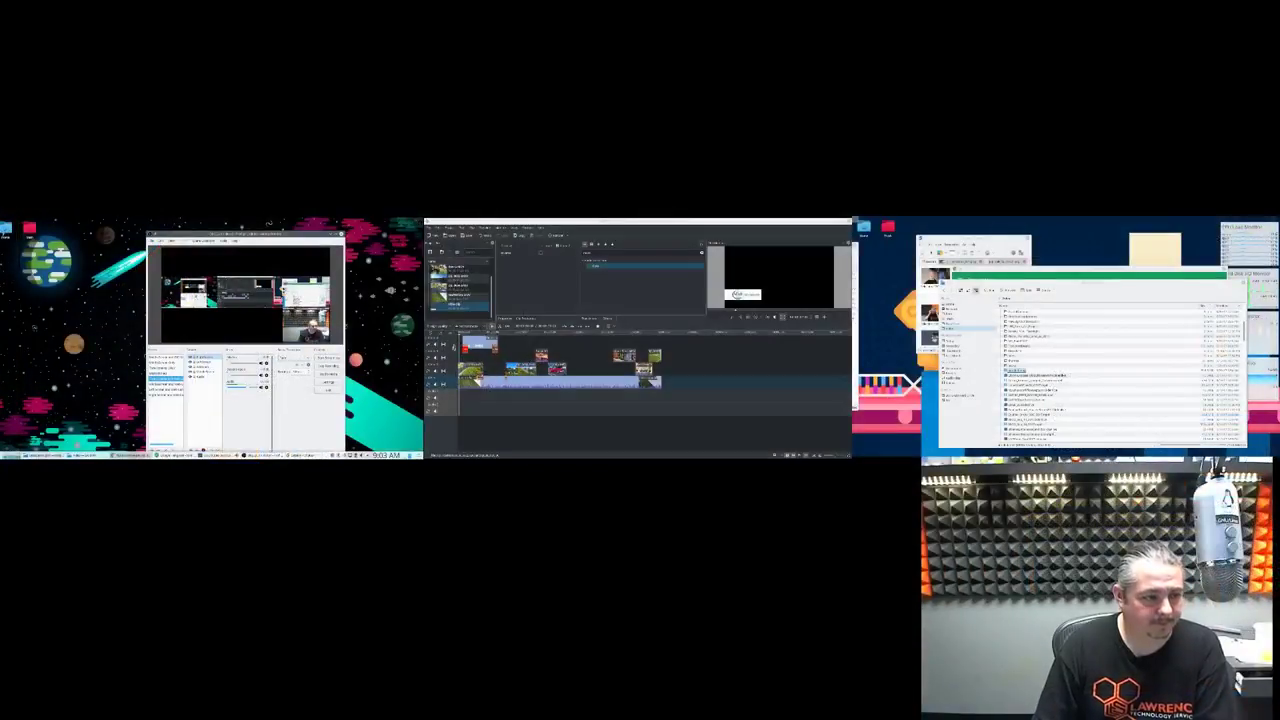
- Play the project from the start, showing the SWCRC logo over the drone car footage
{"action": "key", "text": "Return"}
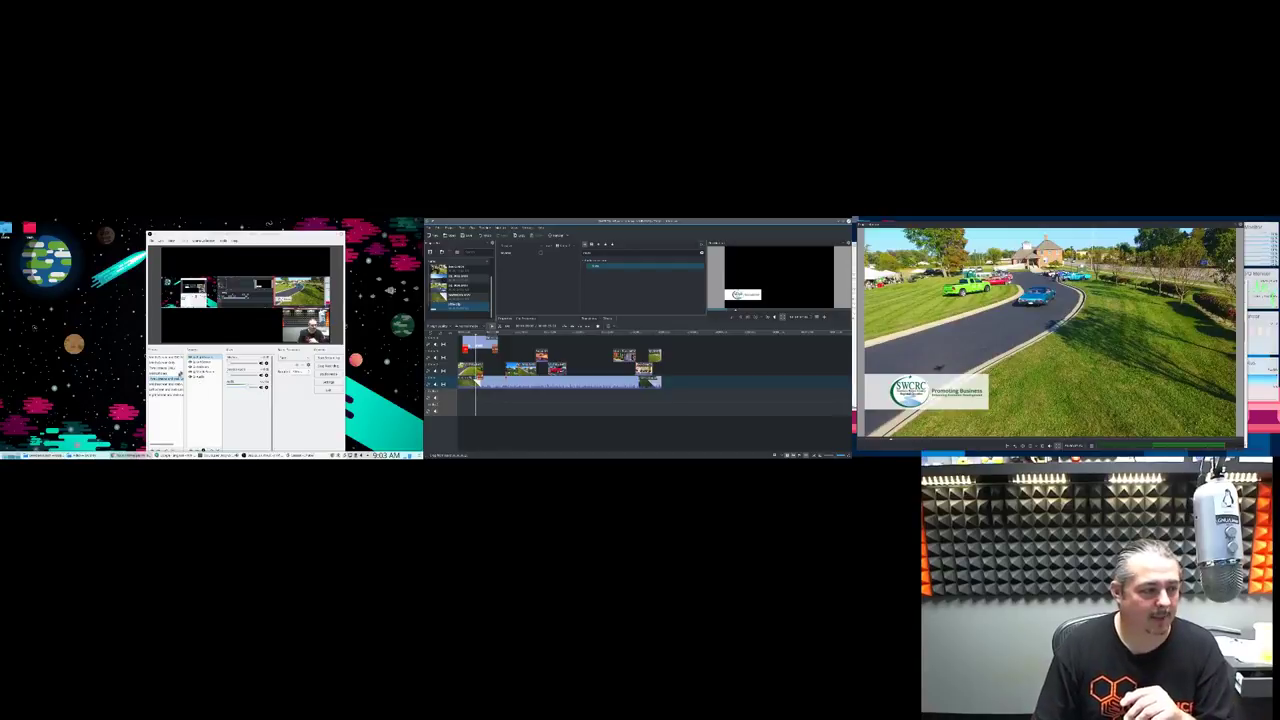
{"action": "left_click", "coordinate": [166, 384]}
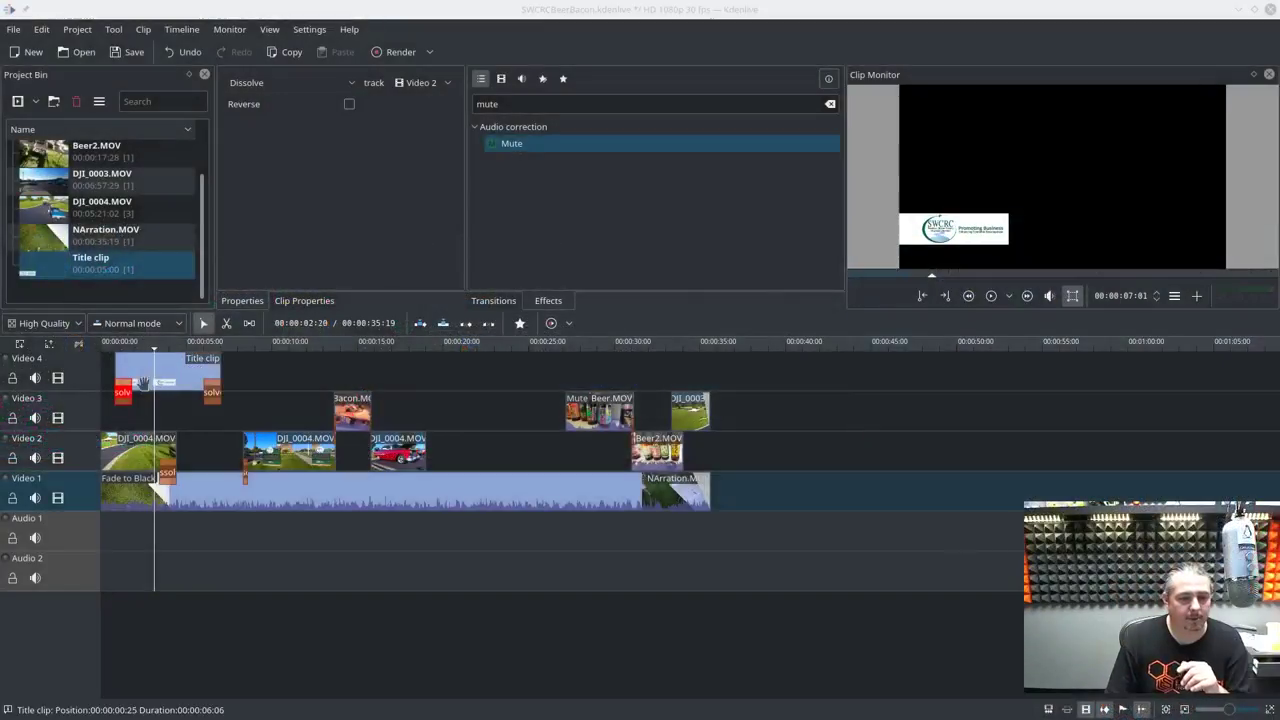
{"action": "left_click", "coordinate": [123, 347]}
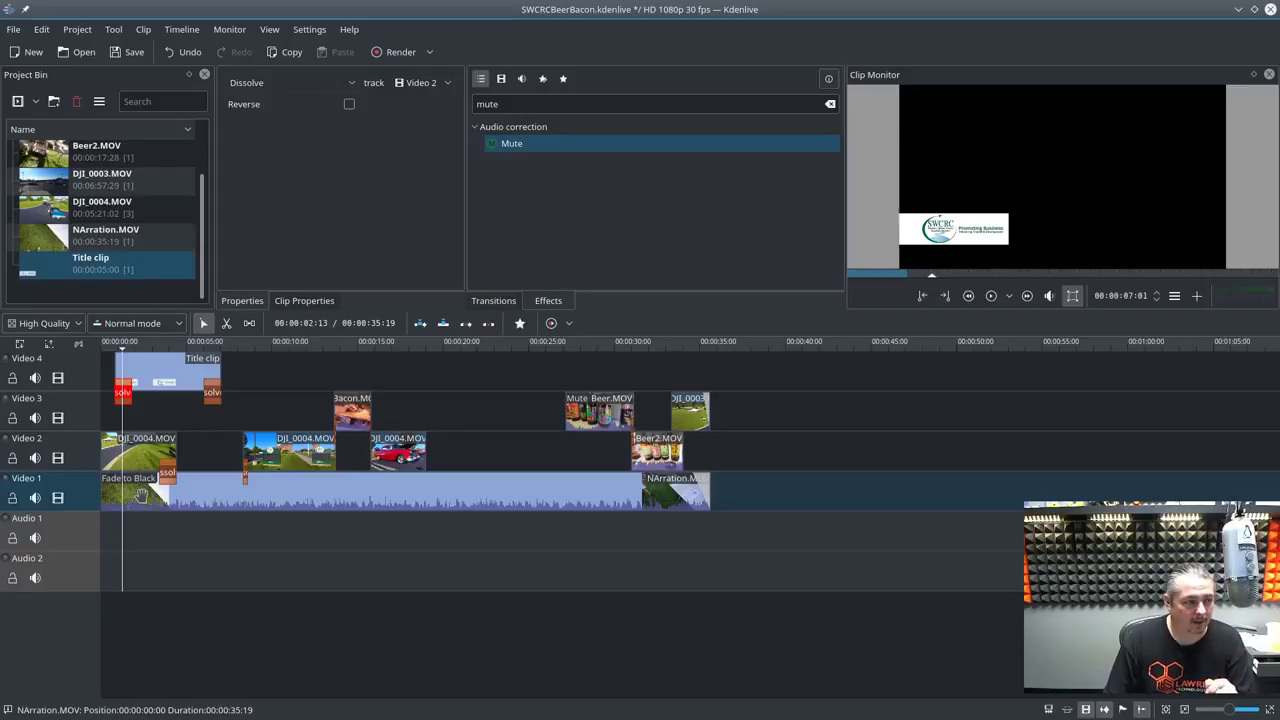
{"action": "left_click", "coordinate": [143, 498]}
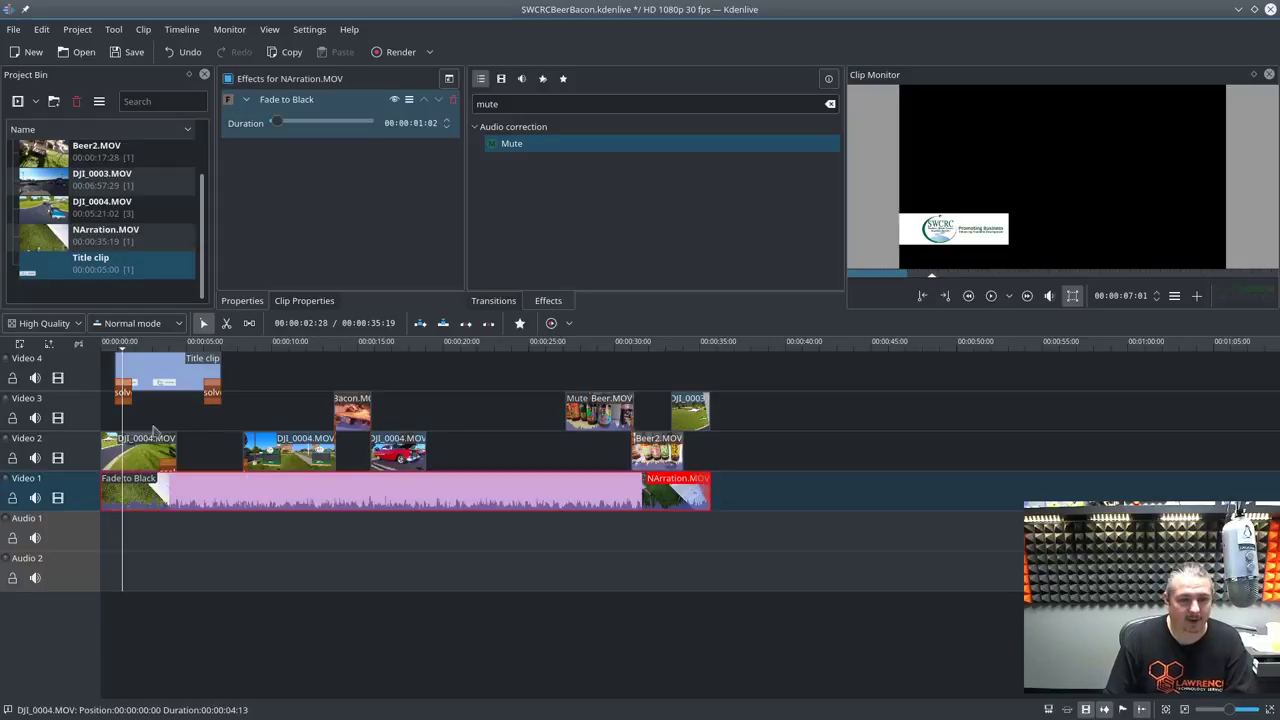
{"action": "left_click", "coordinate": [212, 392]}
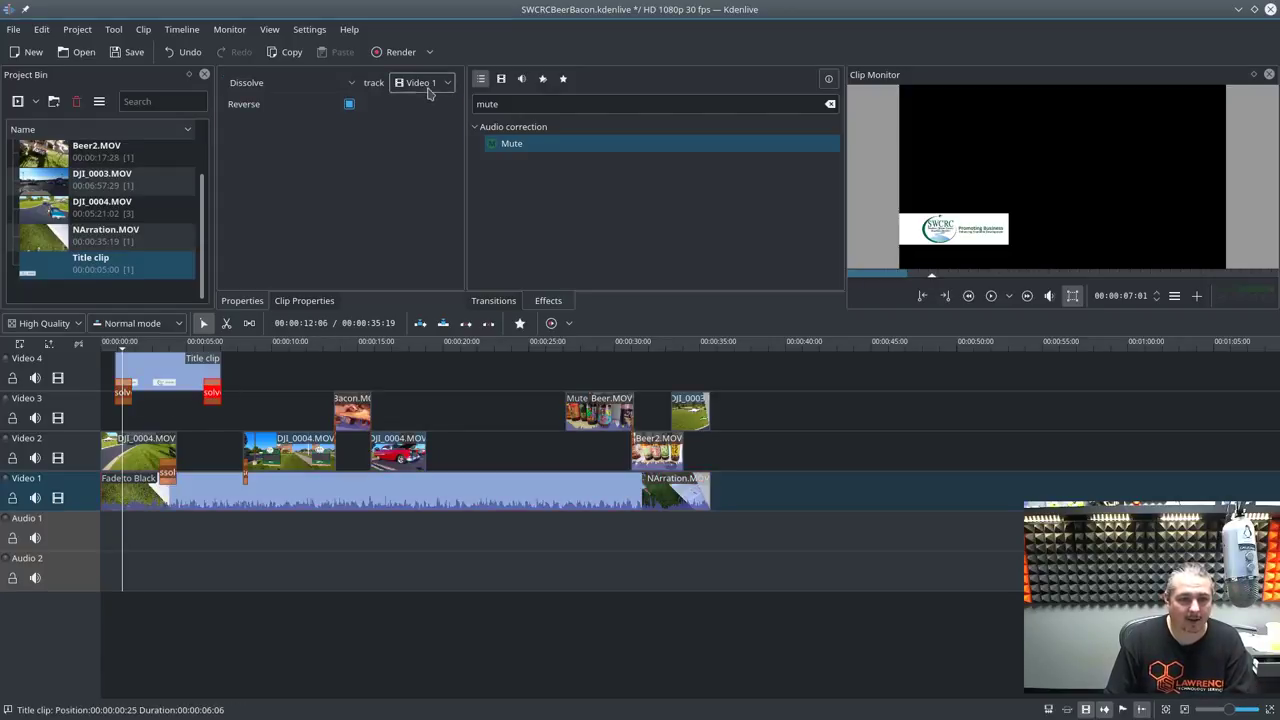
{"action": "left_click", "coordinate": [222, 498]}
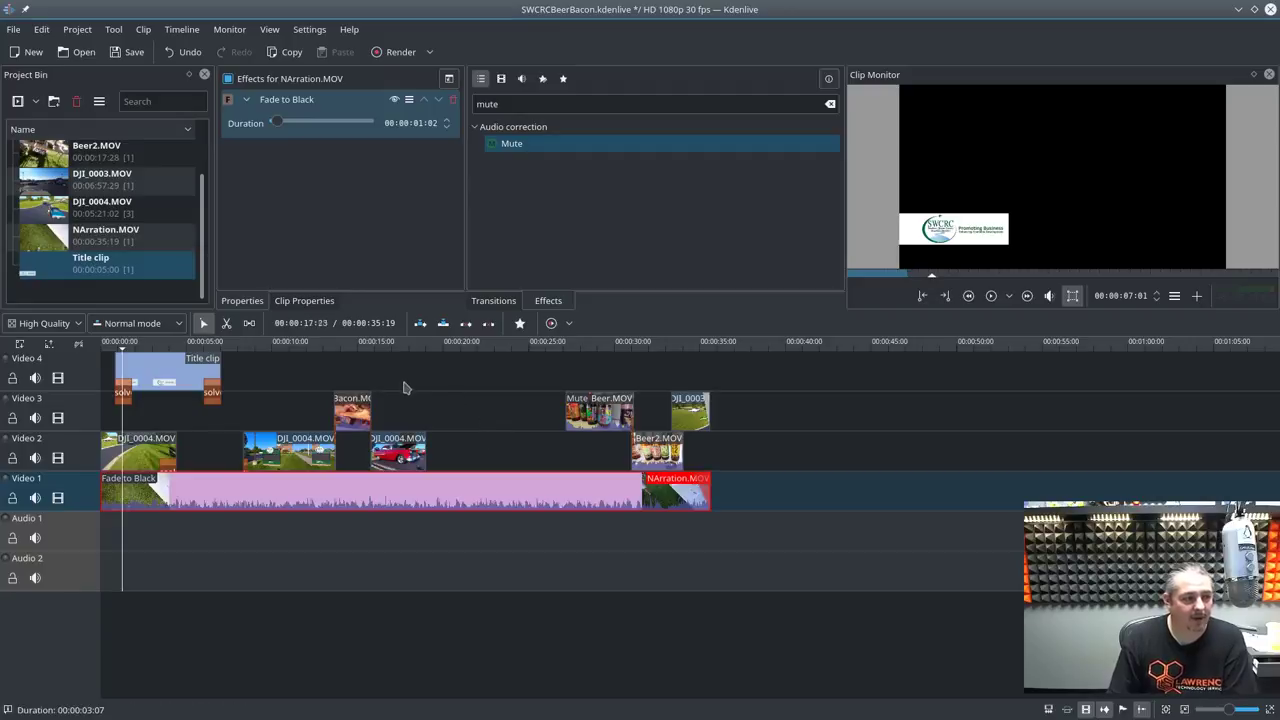
{"action": "left_click", "coordinate": [209, 347]}
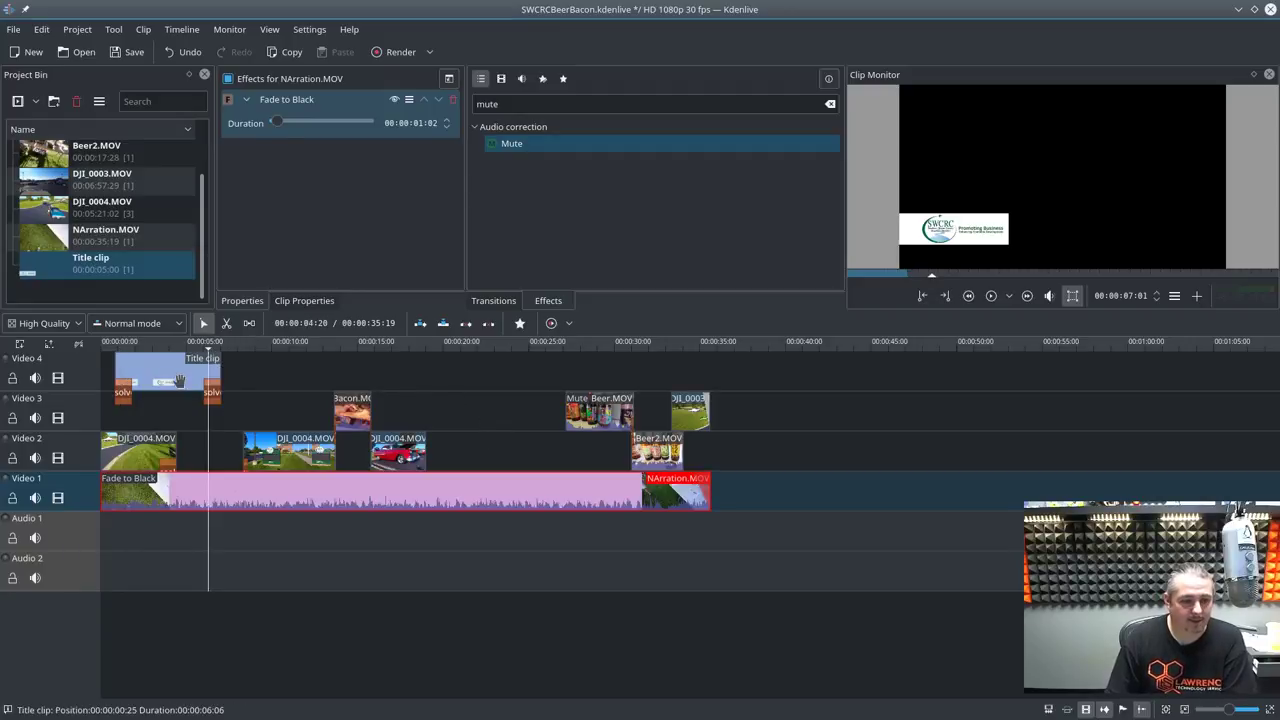
{"action": "left_click", "coordinate": [122, 393]}
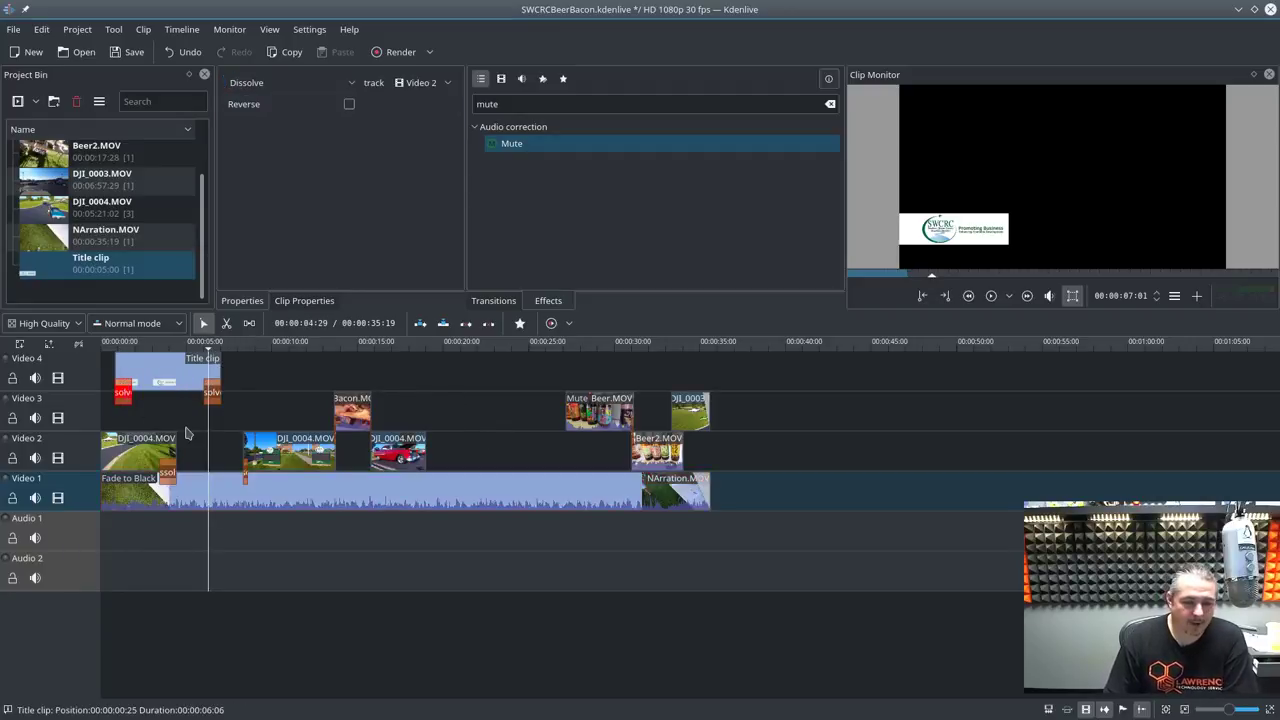
{"action": "left_click", "coordinate": [88, 265]}
- Open Title clip in the title editor and dismiss the Add Image dialog without adding an image
{"action": "double_click", "coordinate": [51, 271]}
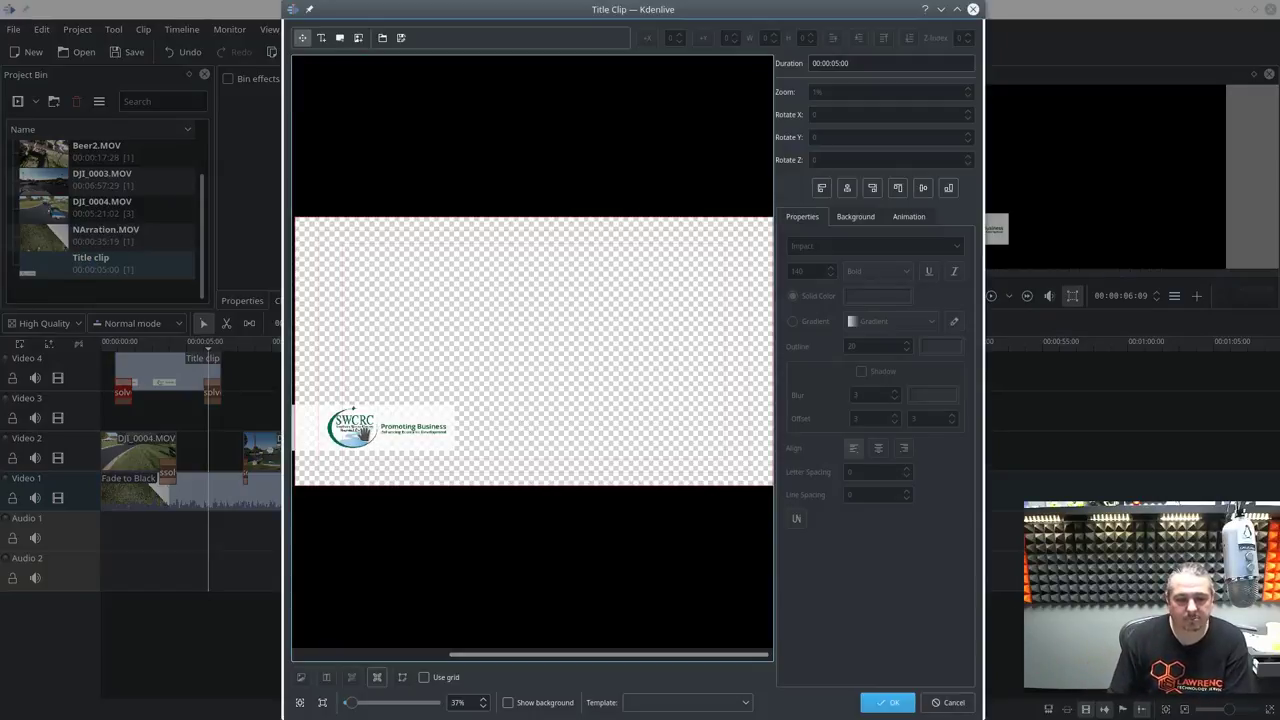
{"action": "left_click", "coordinate": [359, 45]}
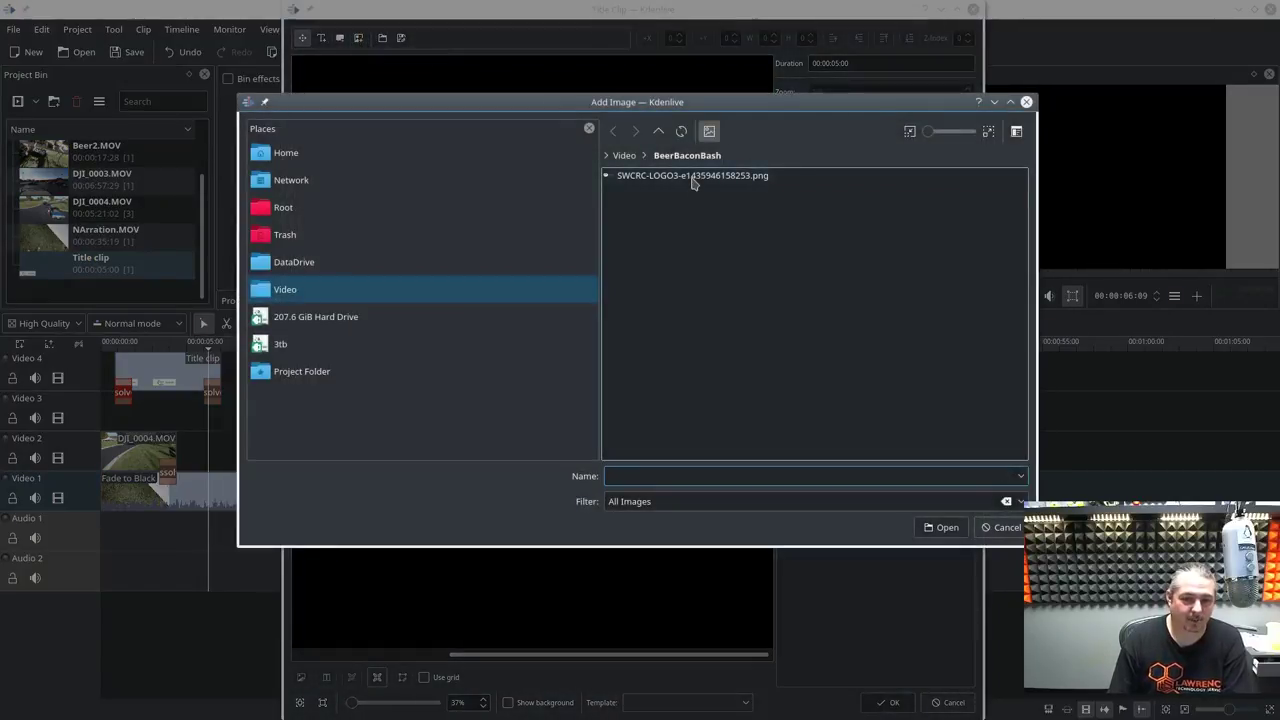
{"action": "left_click", "coordinate": [1026, 103]}
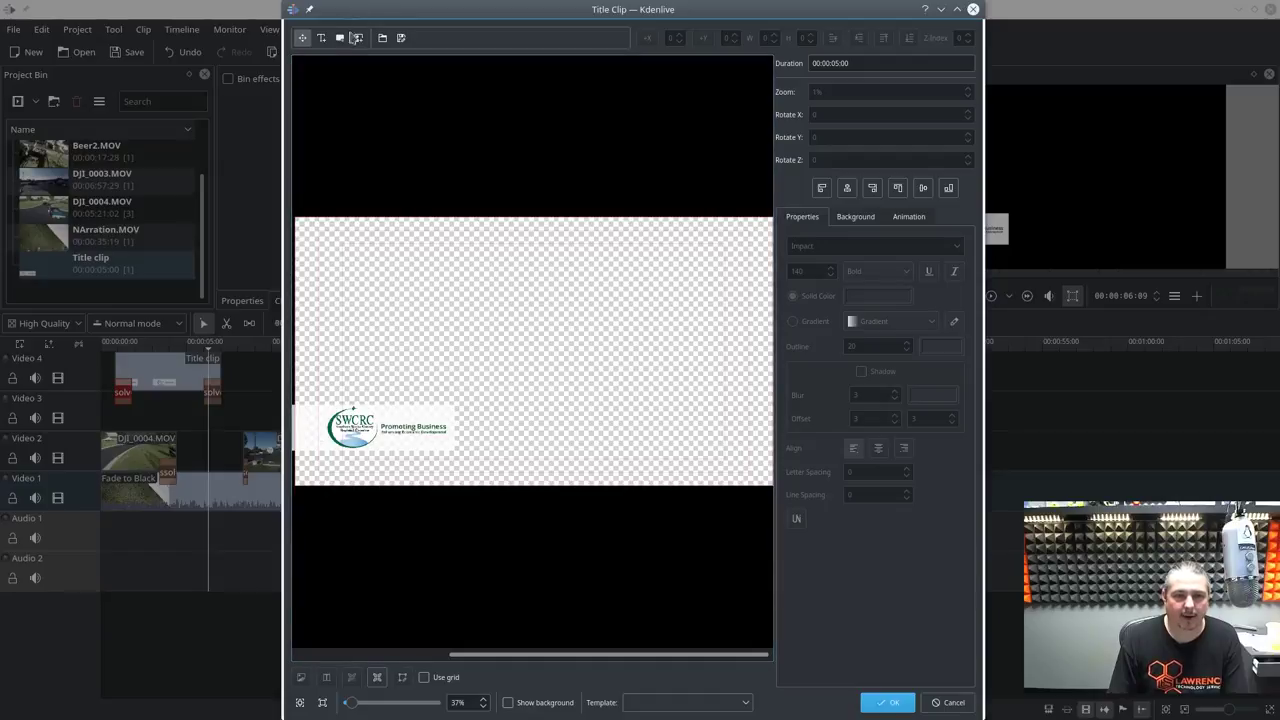
- Draw a white alpha-200 rectangle, lower it behind the SWCRC logo, and drag it into position
{"action": "left_click", "coordinate": [340, 38]}
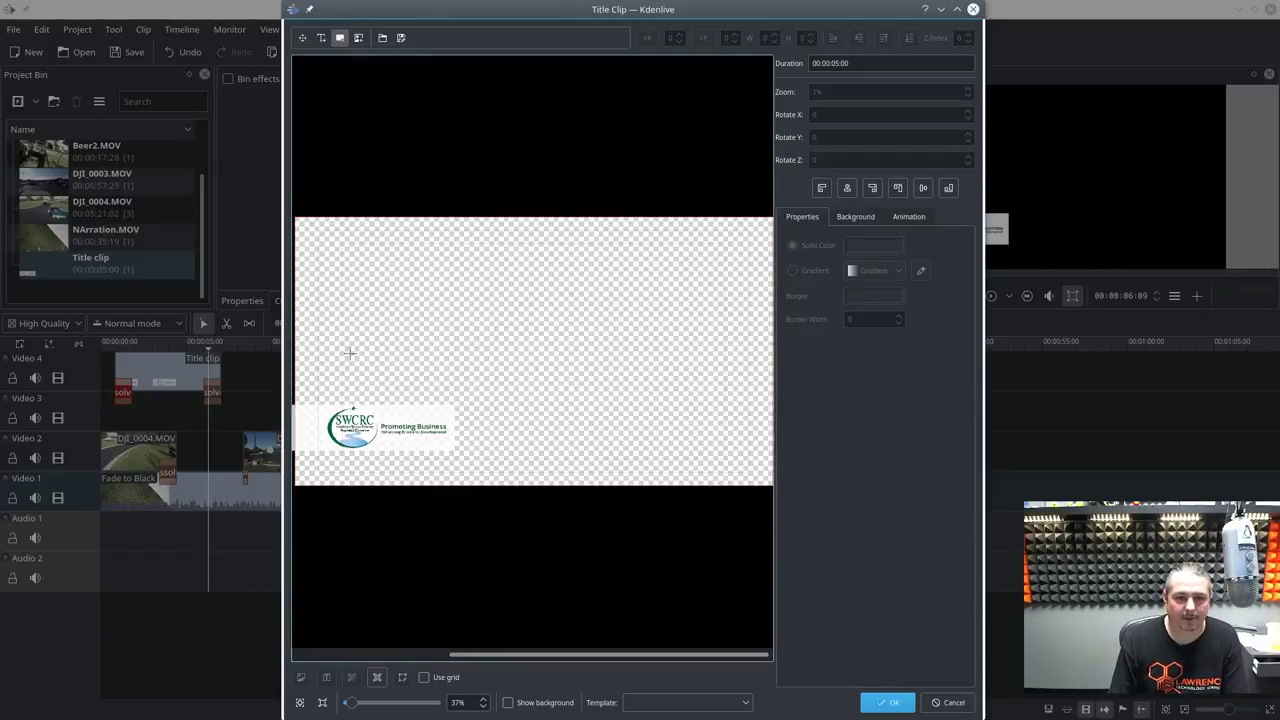
{"action": "left_click_drag", "start_coordinate": [353, 357], "coordinate": [510, 518]}
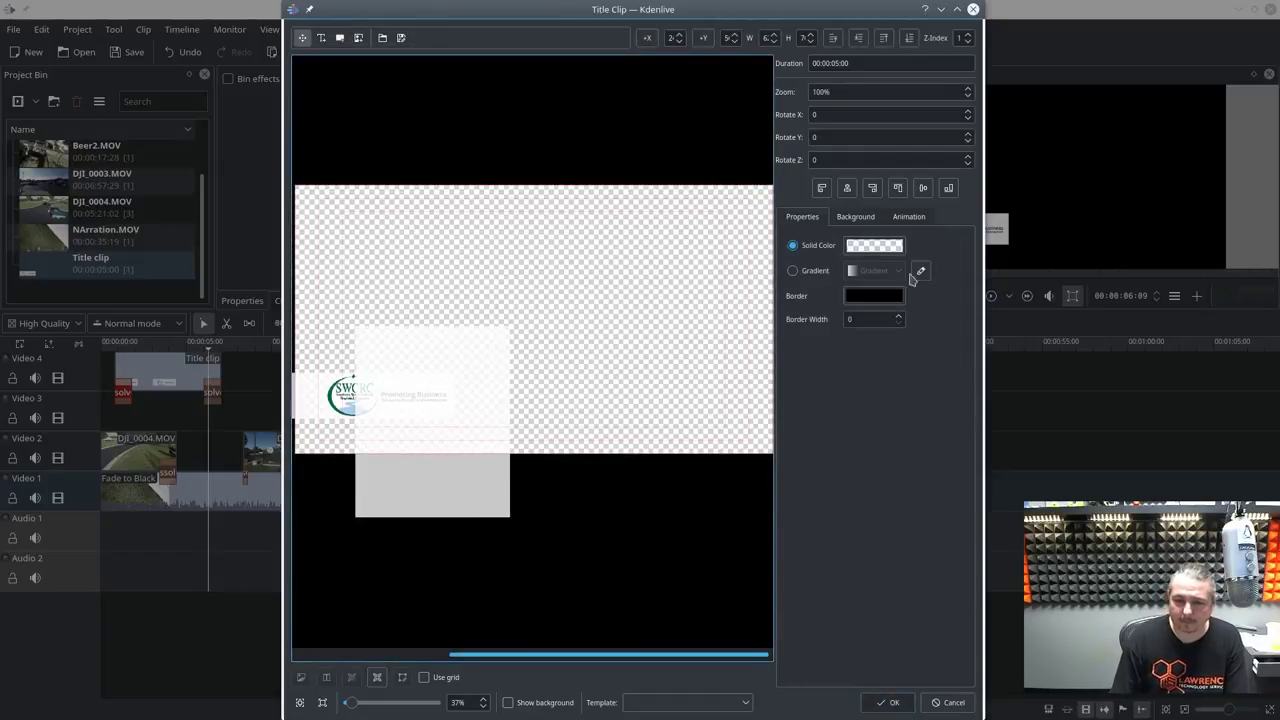
{"action": "left_click", "coordinate": [874, 246]}
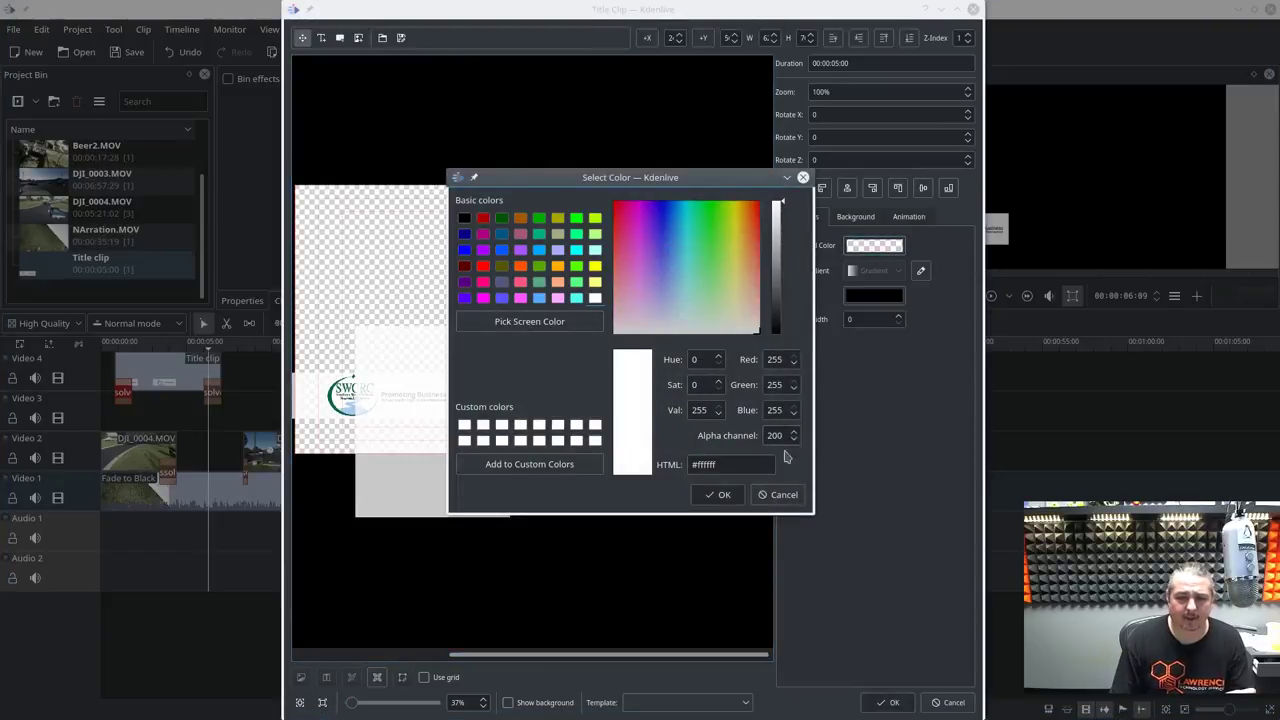
{"action": "left_click", "coordinate": [779, 493]}
{"action": "left_click_drag", "start_coordinate": [468, 487], "coordinate": [412, 463]}
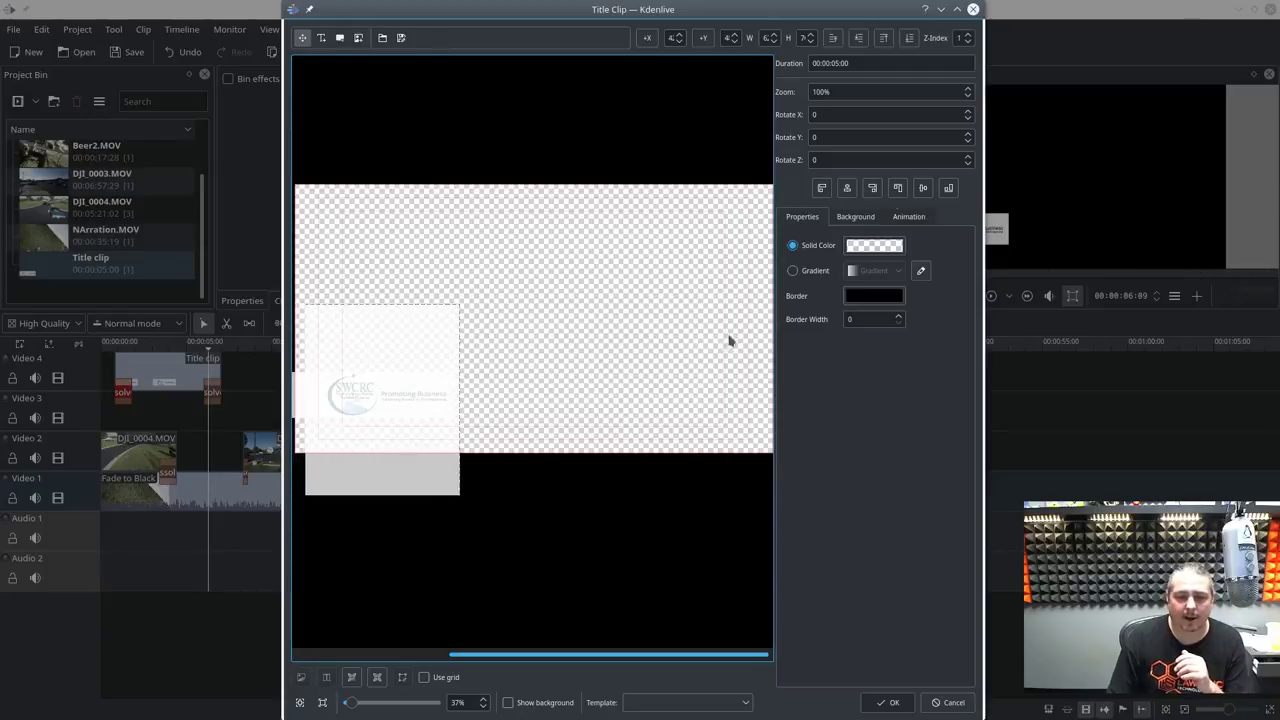
{"action": "left_click", "coordinate": [909, 40]}
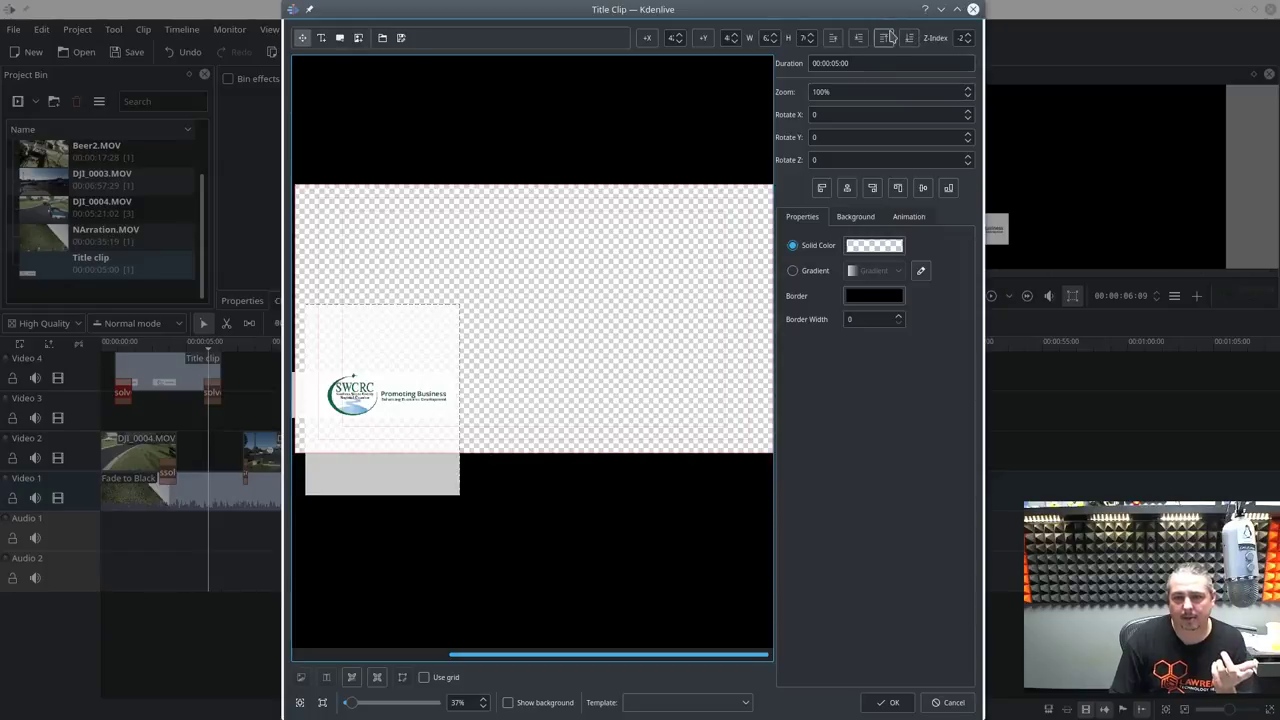
{"action": "left_click_drag", "start_coordinate": [410, 460], "coordinate": [479, 462]}
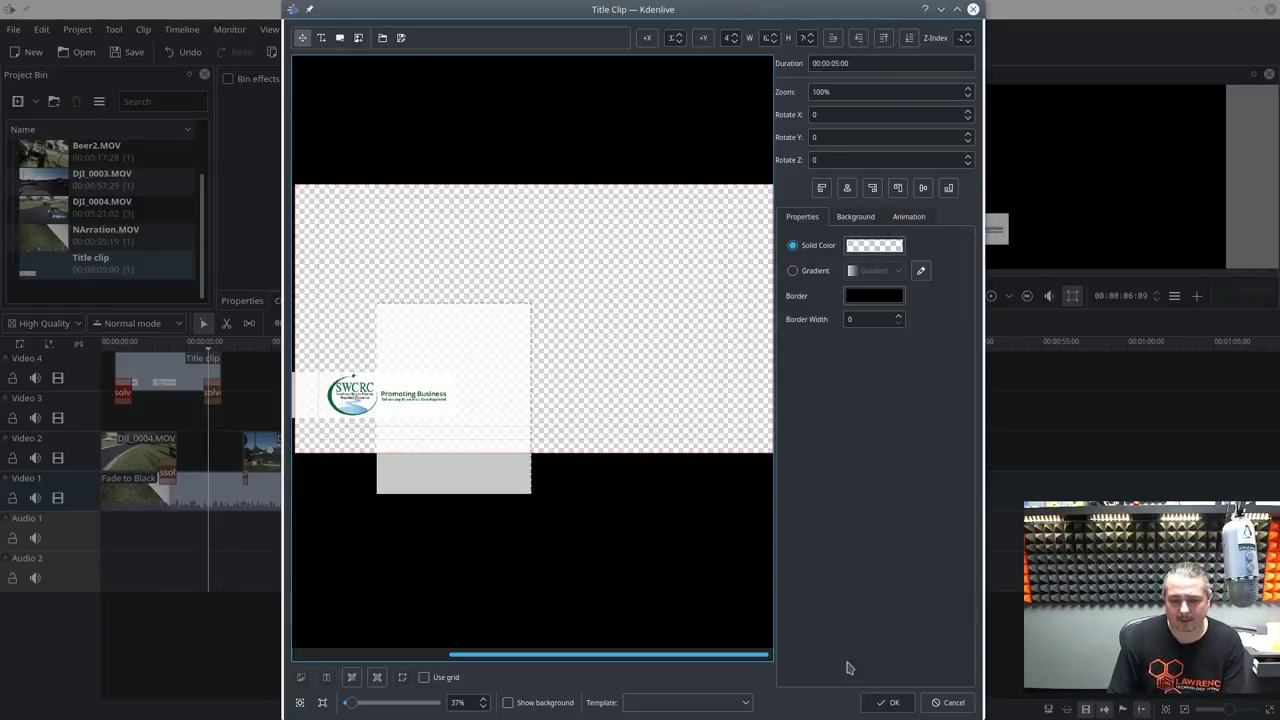
{"action": "left_click", "coordinate": [940, 701]}
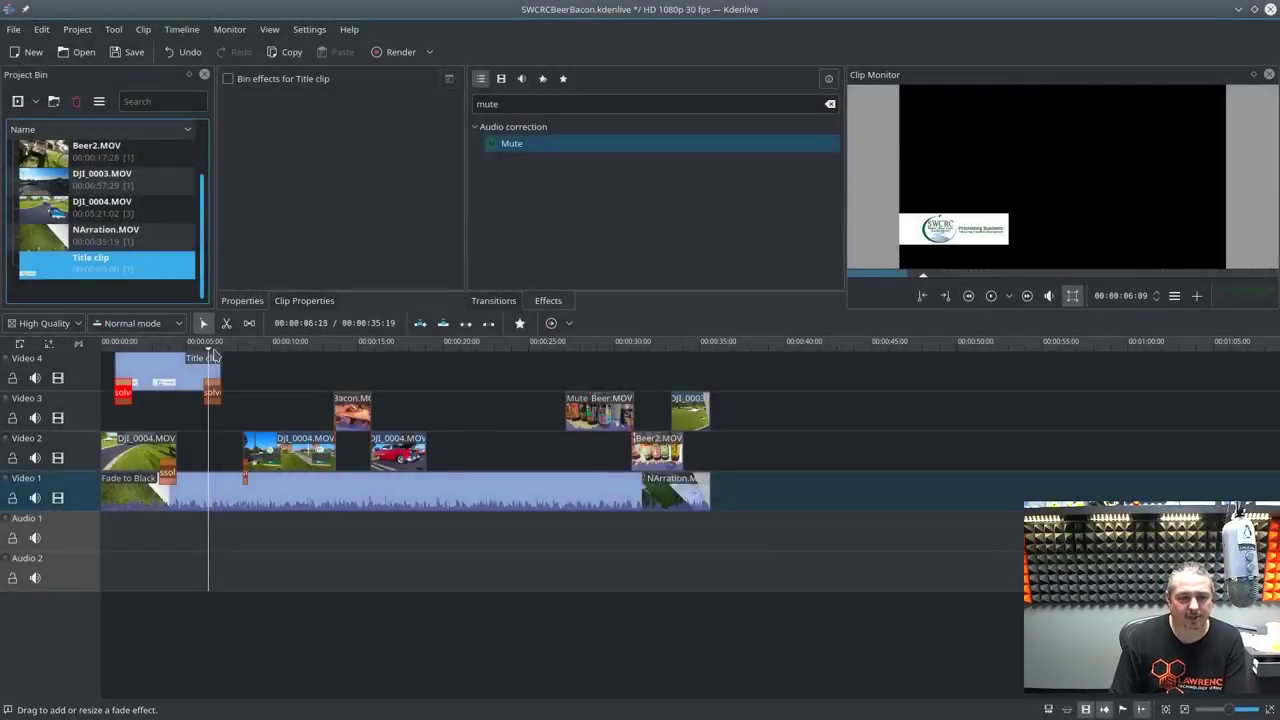
{"action": "left_click_drag", "start_coordinate": [213, 356], "coordinate": [253, 500]}
{"action": "left_click_drag", "start_coordinate": [328, 355], "coordinate": [557, 470]}
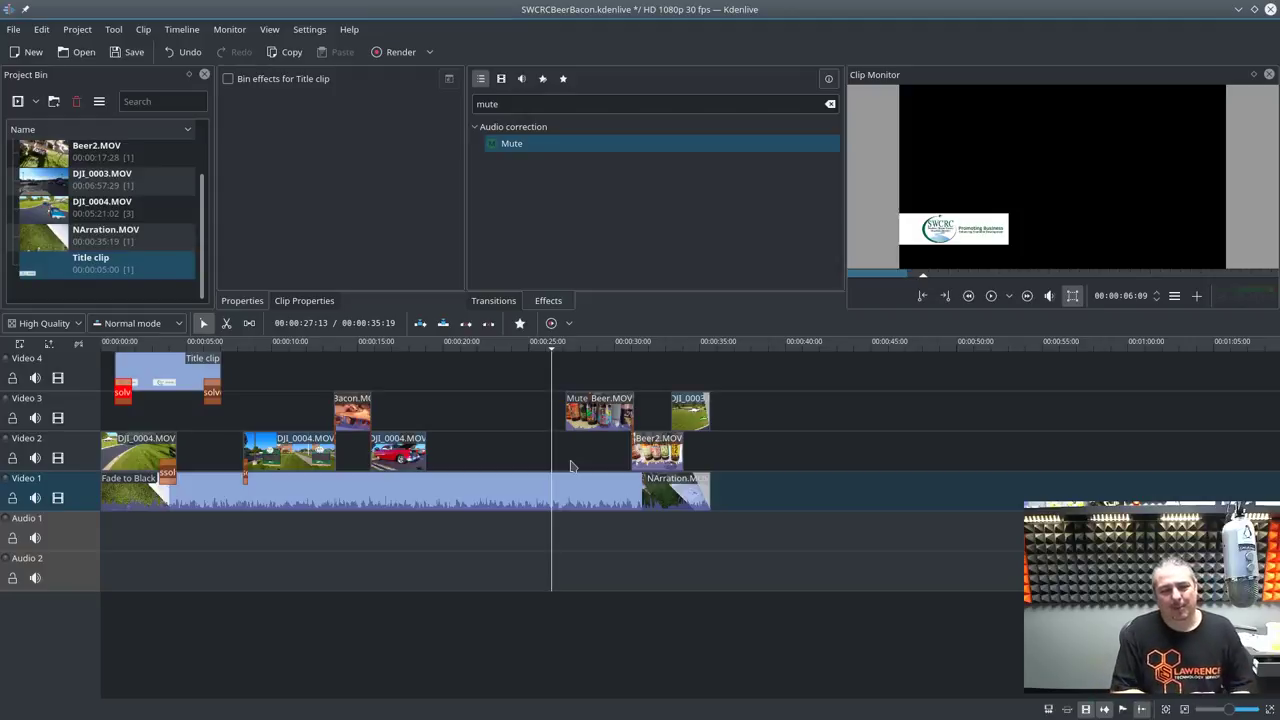
{"action": "left_click", "coordinate": [408, 352]}
{"action": "left_click", "coordinate": [383, 365]}
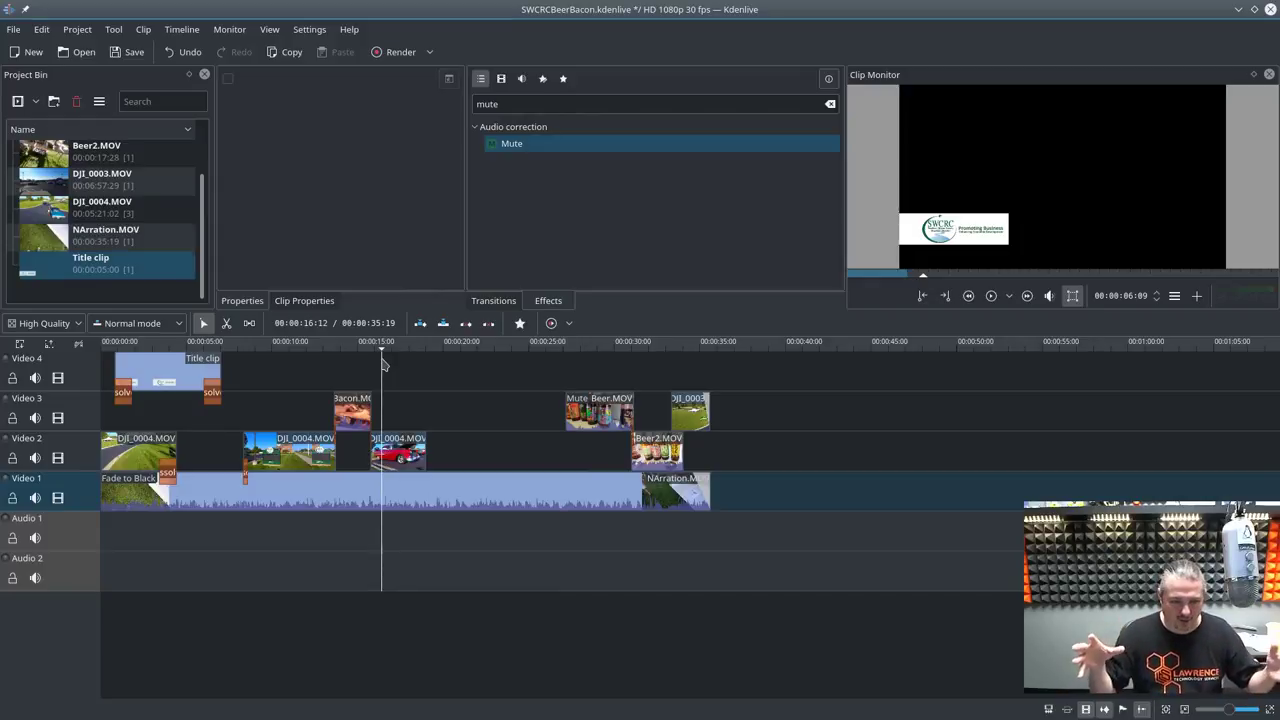
{"action": "left_click", "coordinate": [386, 350]}
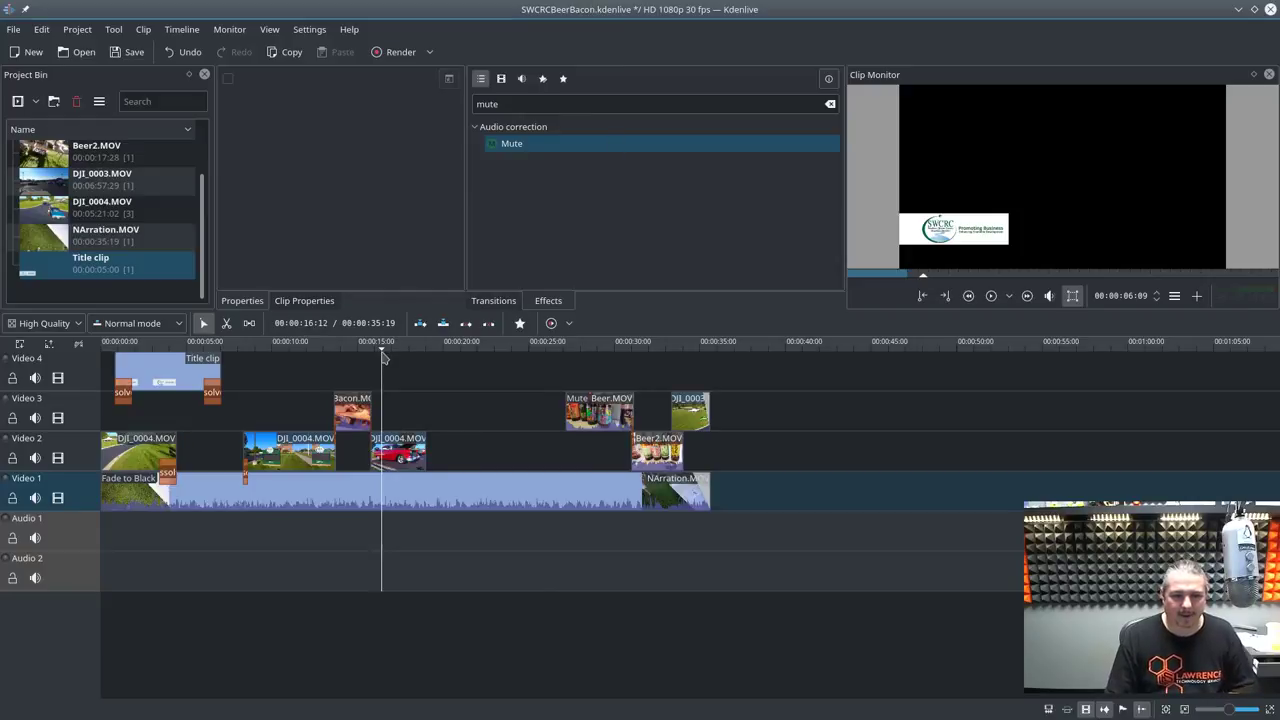
{"action": "left_click_drag", "start_coordinate": [396, 360], "coordinate": [338, 367]}
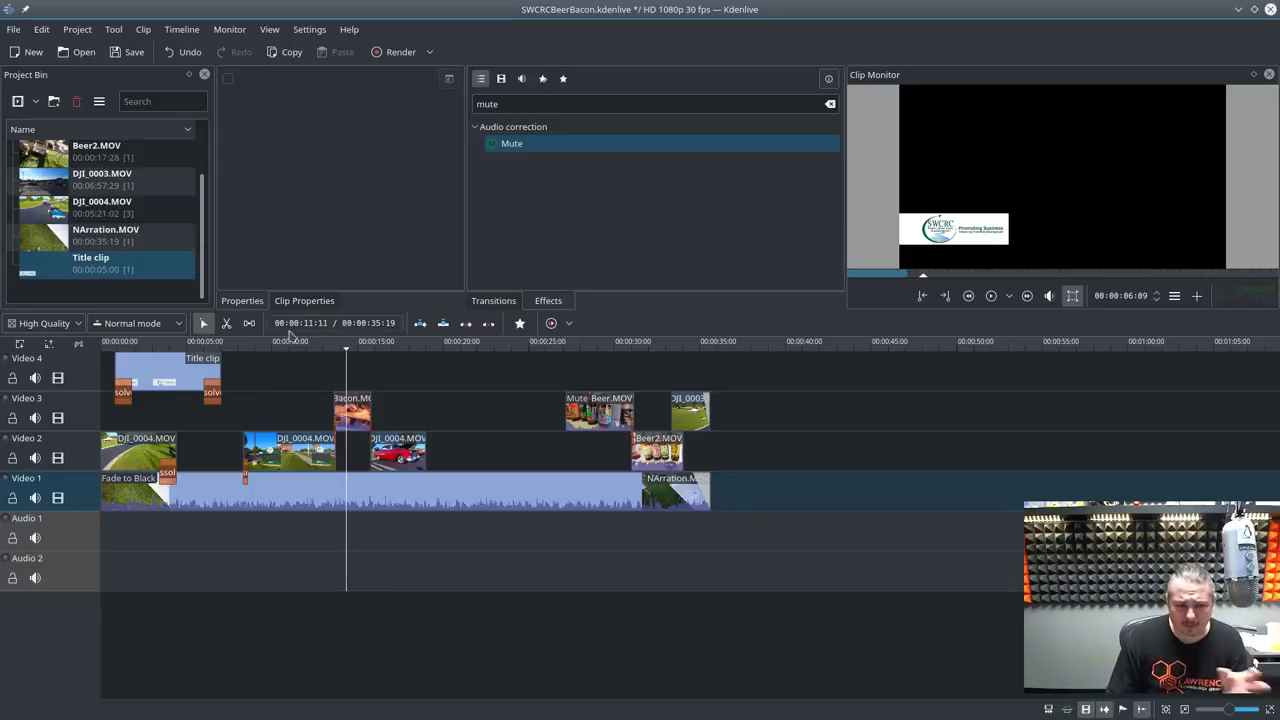
{"action": "left_click", "coordinate": [260, 357]}
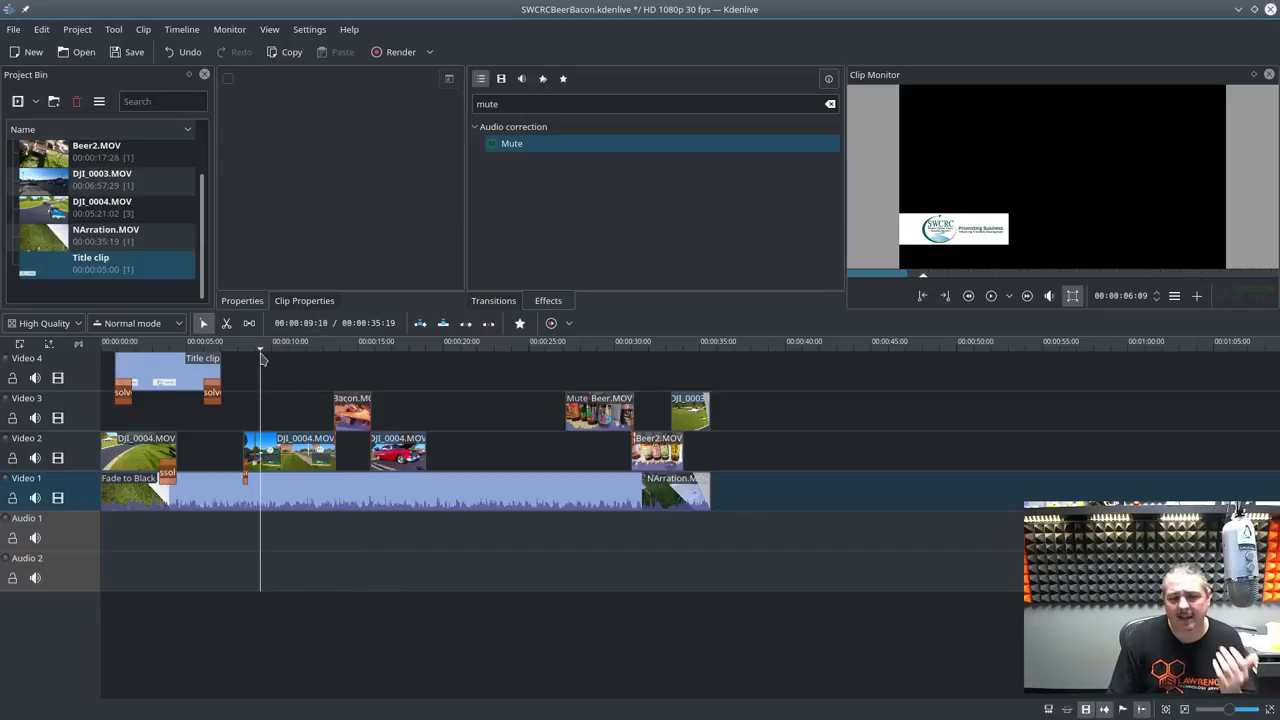
{"action": "left_click", "coordinate": [242, 357]}
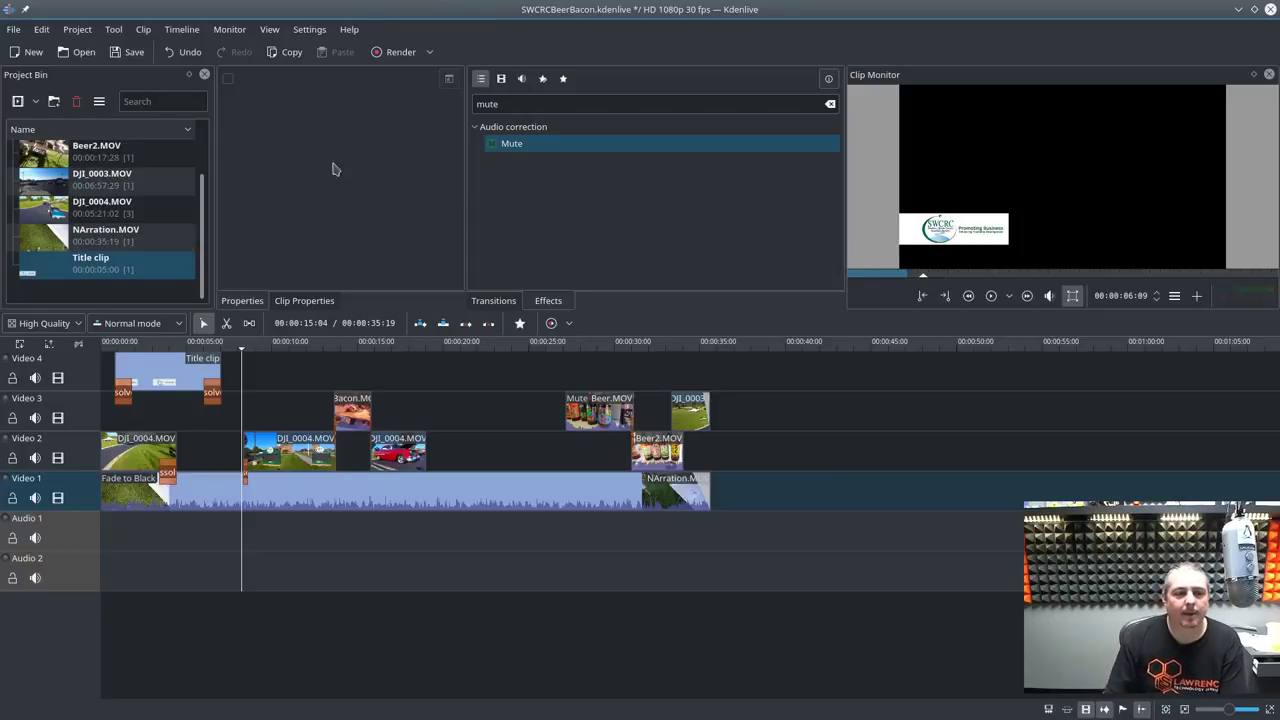
- Open the recent Citron Exposes Ubiquiti Networks project without saving Beer Bacon, then return to the timeline start
{"action": "left_click", "coordinate": [13, 29]}
{"action": "mouse_move", "coordinate": [40, 82]}
{"action": "left_click", "coordinate": [262, 86]}
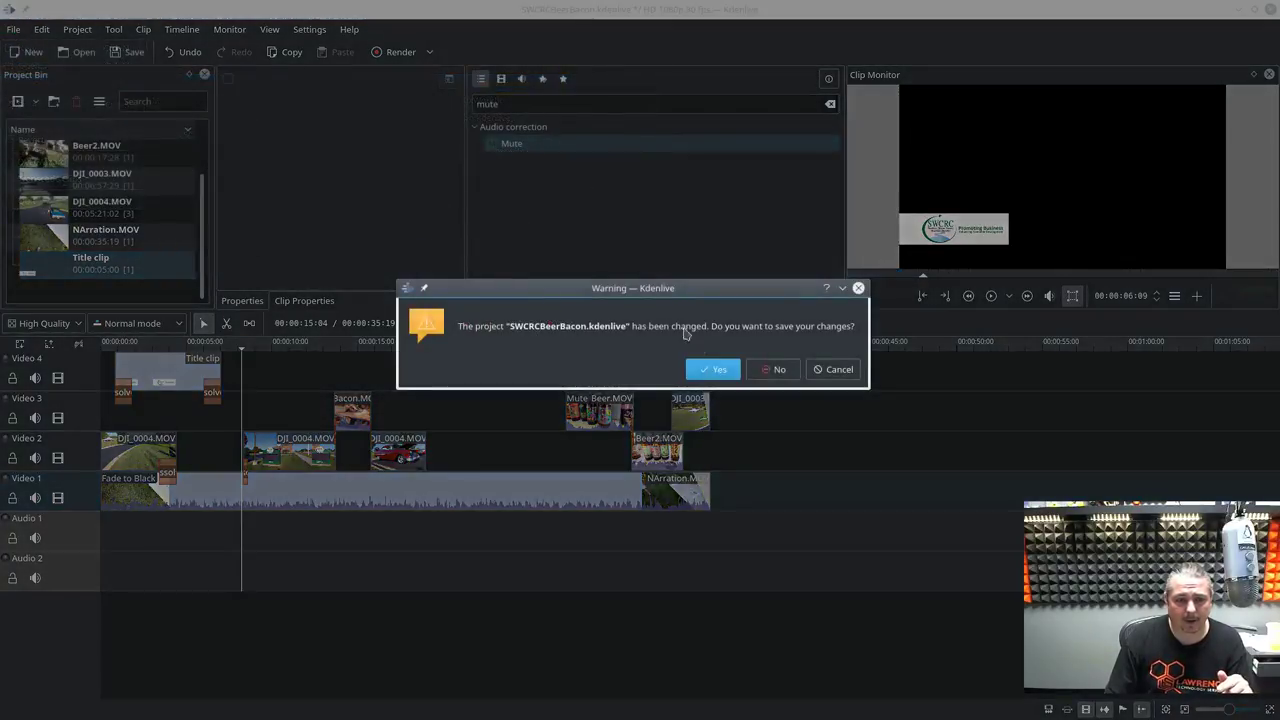
{"action": "left_click", "coordinate": [773, 369]}
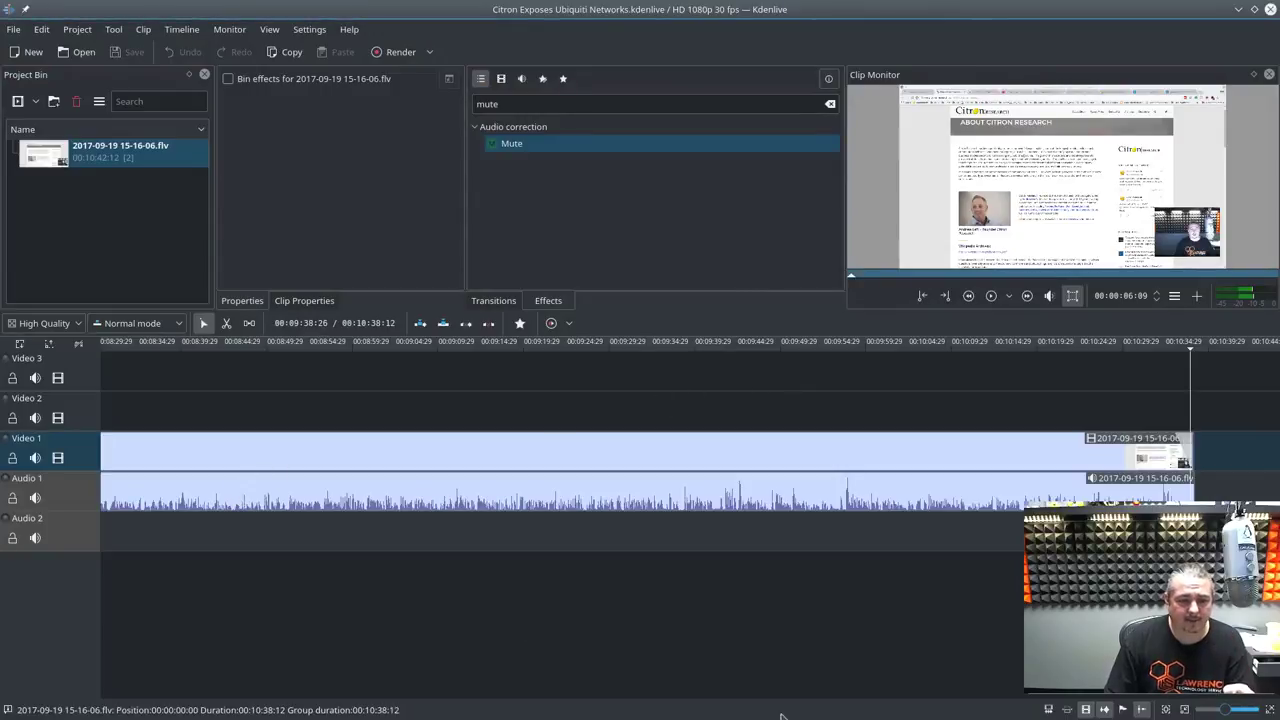
{"action": "key", "text": "Home"}
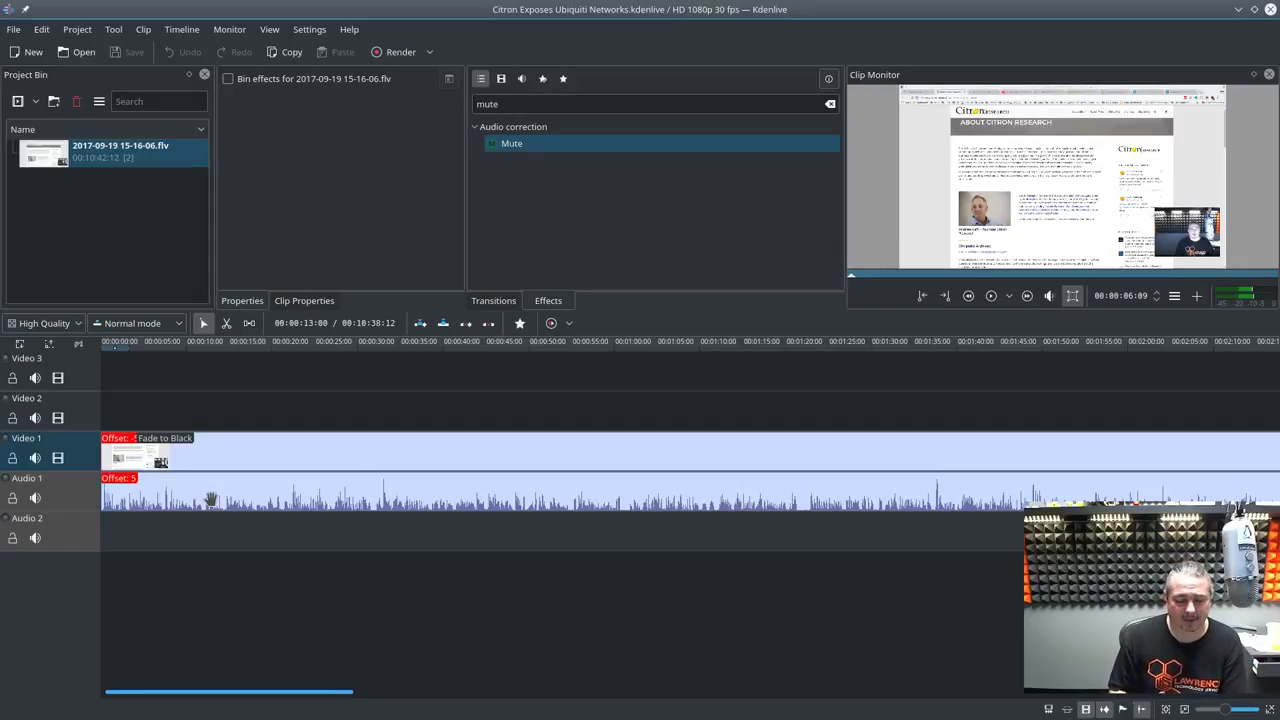
{"action": "left_click", "coordinate": [28, 60]}
{"action": "left_click", "coordinate": [730, 570]}
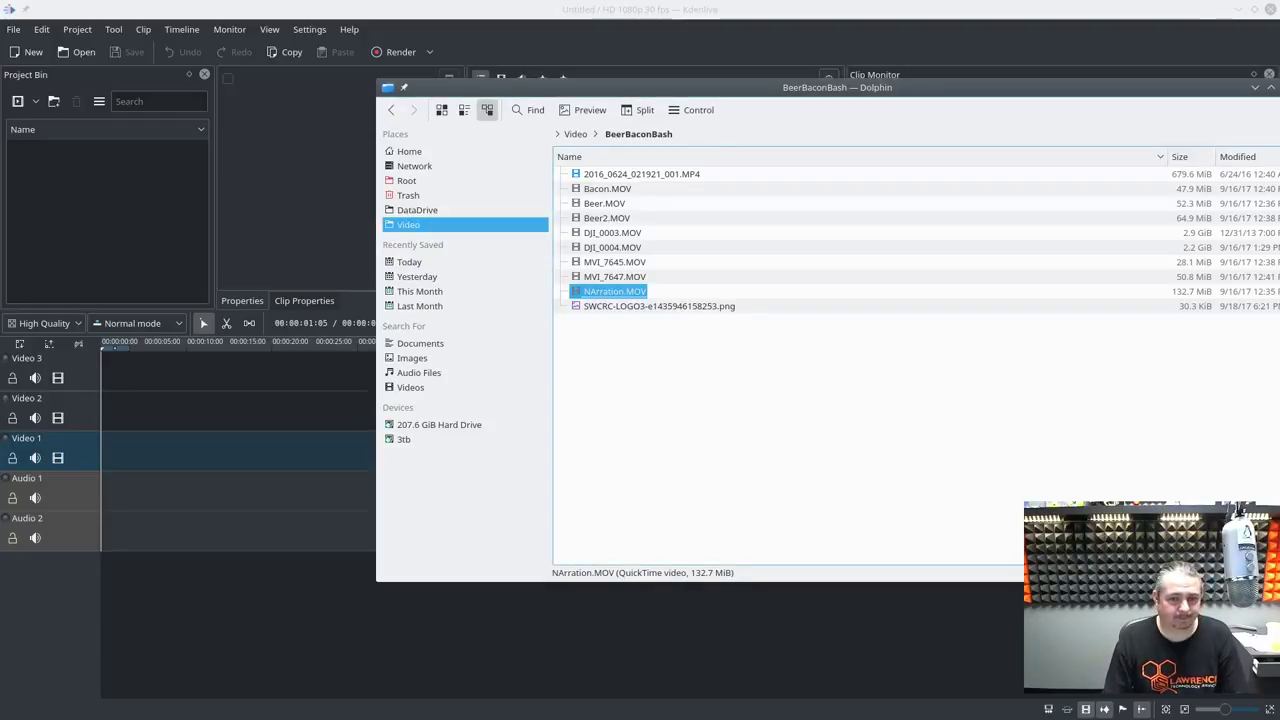
{"action": "left_click", "coordinate": [577, 133]}
{"action": "left_click", "coordinate": [590, 174]}
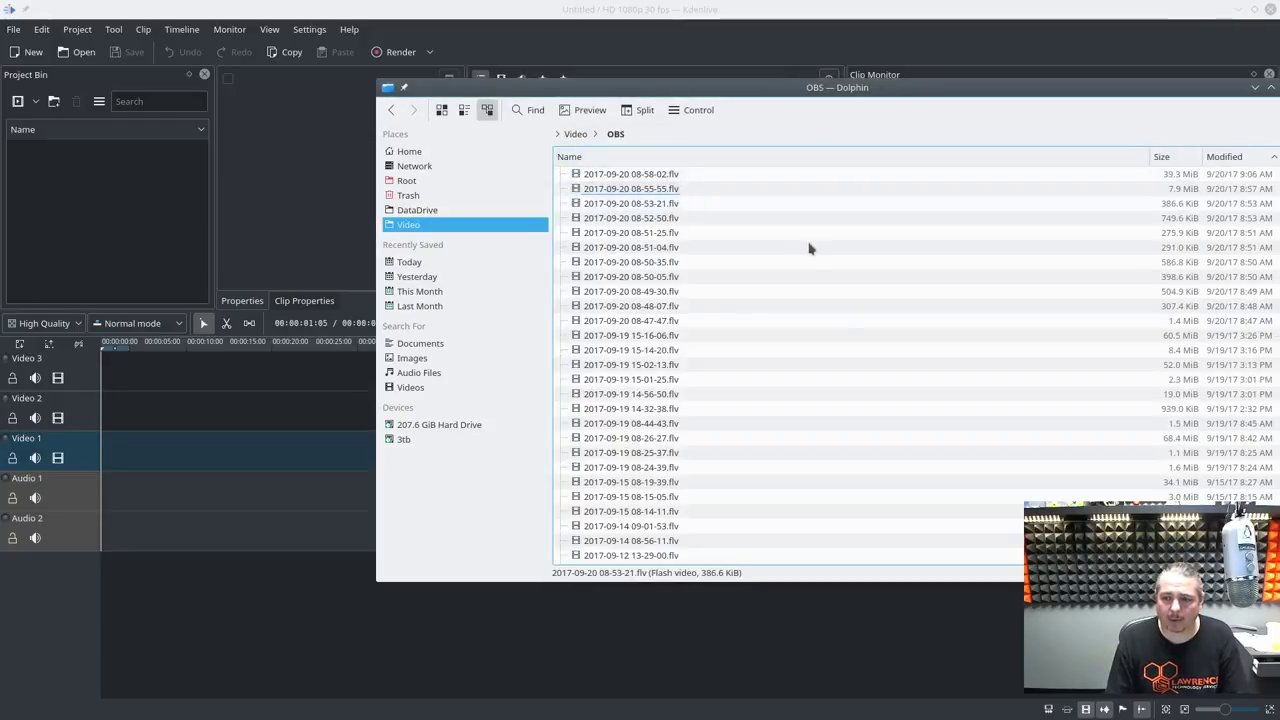
{"action": "left_click_drag", "start_coordinate": [622, 342], "coordinate": [217, 447]}
{"action": "left_click", "coordinate": [135, 168]}
- Split the Video 1 clip's audio onto its own Audio 1 track
{"action": "right_click", "coordinate": [217, 447]}
{"action": "left_click", "coordinate": [399, 536]}
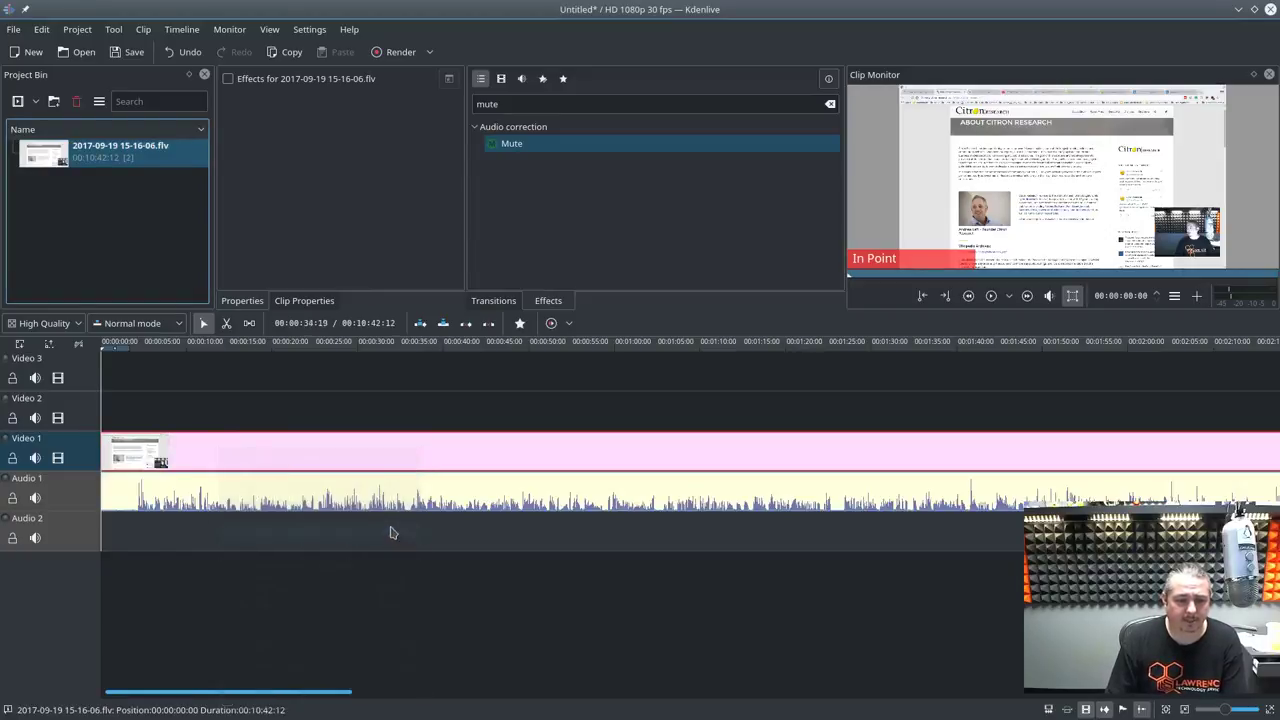
{"action": "scroll", "coordinate": [274, 494], "scroll_direction": "up", "scroll_amount": 10, "text": "ctrl"}
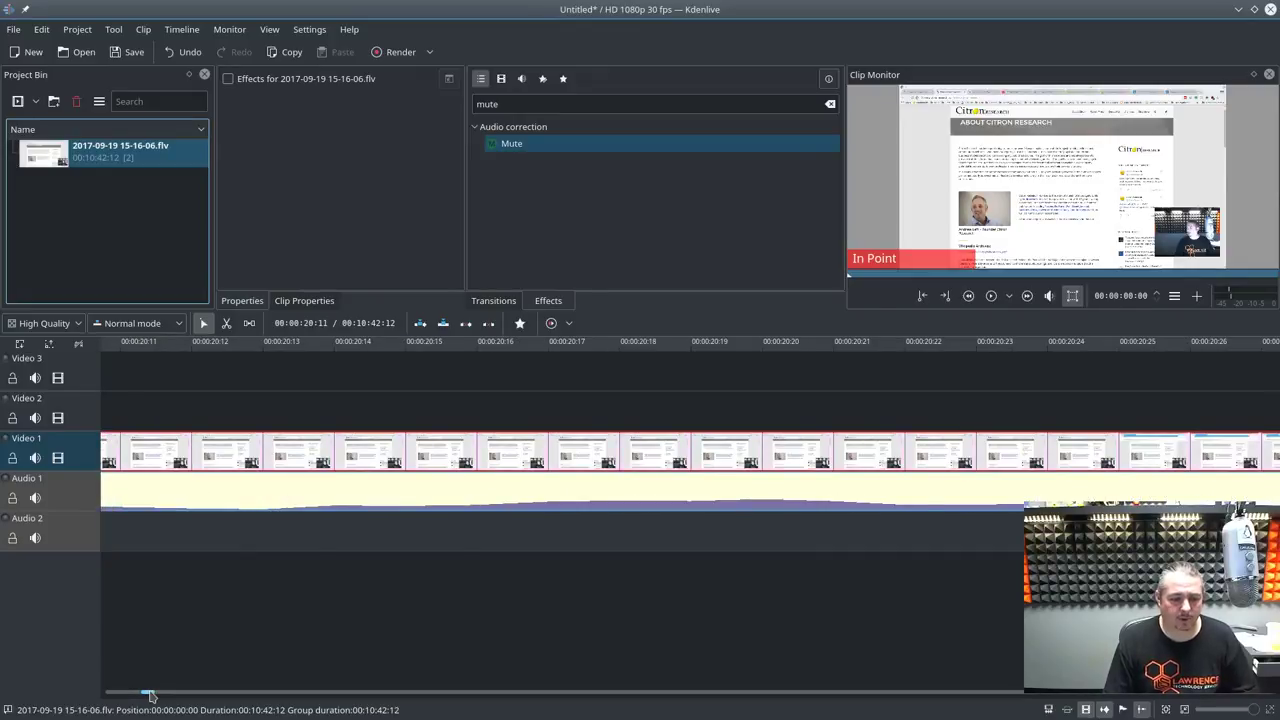
{"action": "left_click_drag", "start_coordinate": [148, 694], "coordinate": [112, 693]}
- Ungroup the clips and move the audio clip 5 frames later
{"action": "right_click", "coordinate": [228, 459]}
{"action": "left_click", "coordinate": [370, 267]}
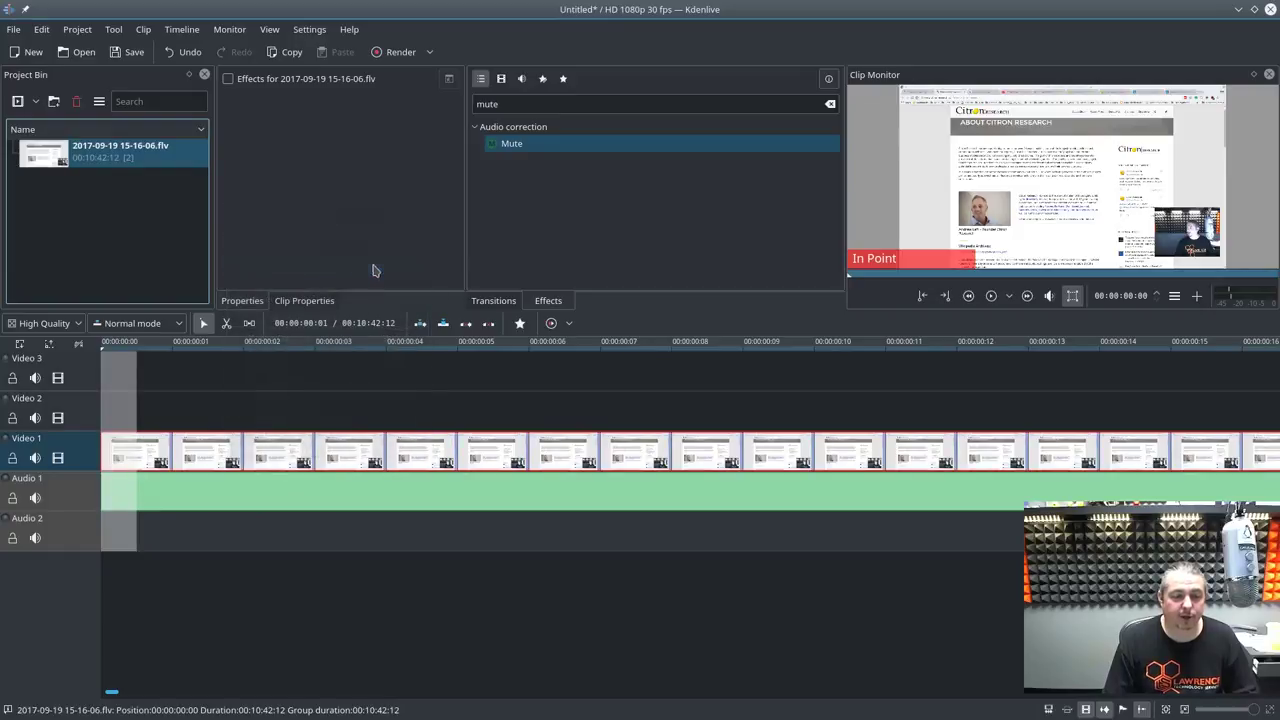
{"action": "left_click", "coordinate": [329, 406]}
{"action": "left_click", "coordinate": [222, 495]}
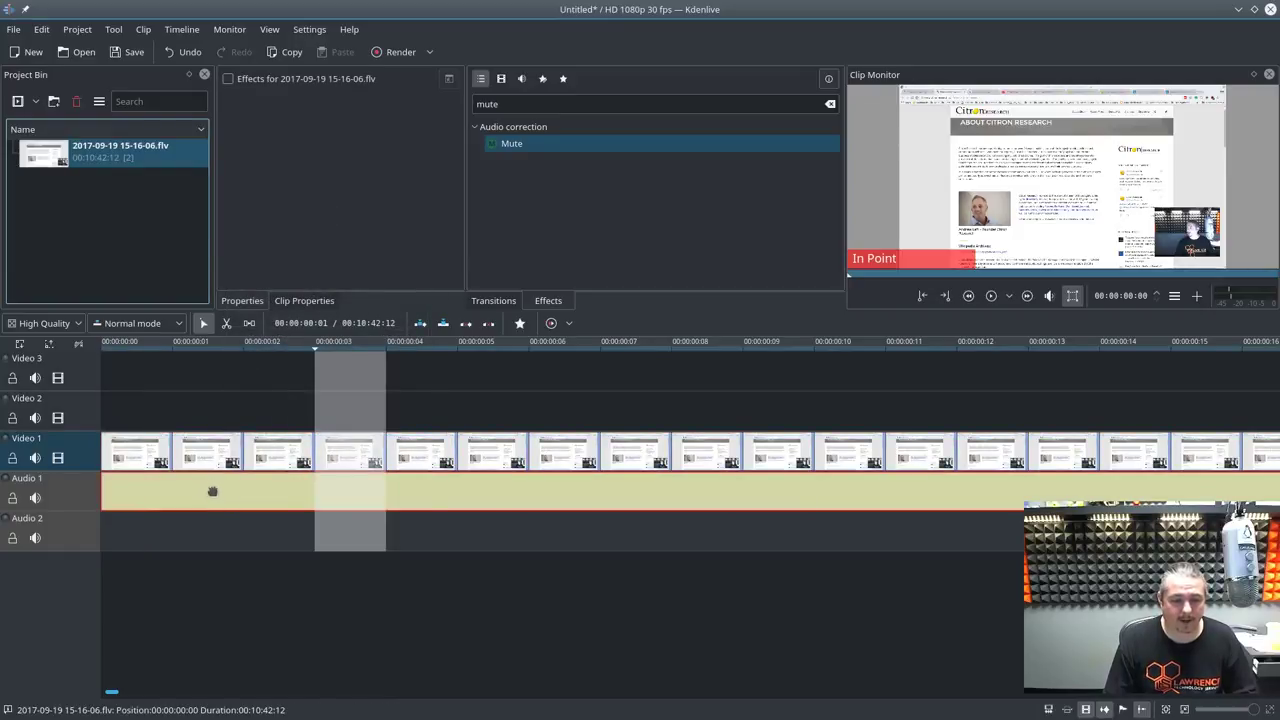
{"action": "left_click_drag", "start_coordinate": [231, 491], "coordinate": [594, 491]}
{"action": "left_click", "coordinate": [500, 450]}
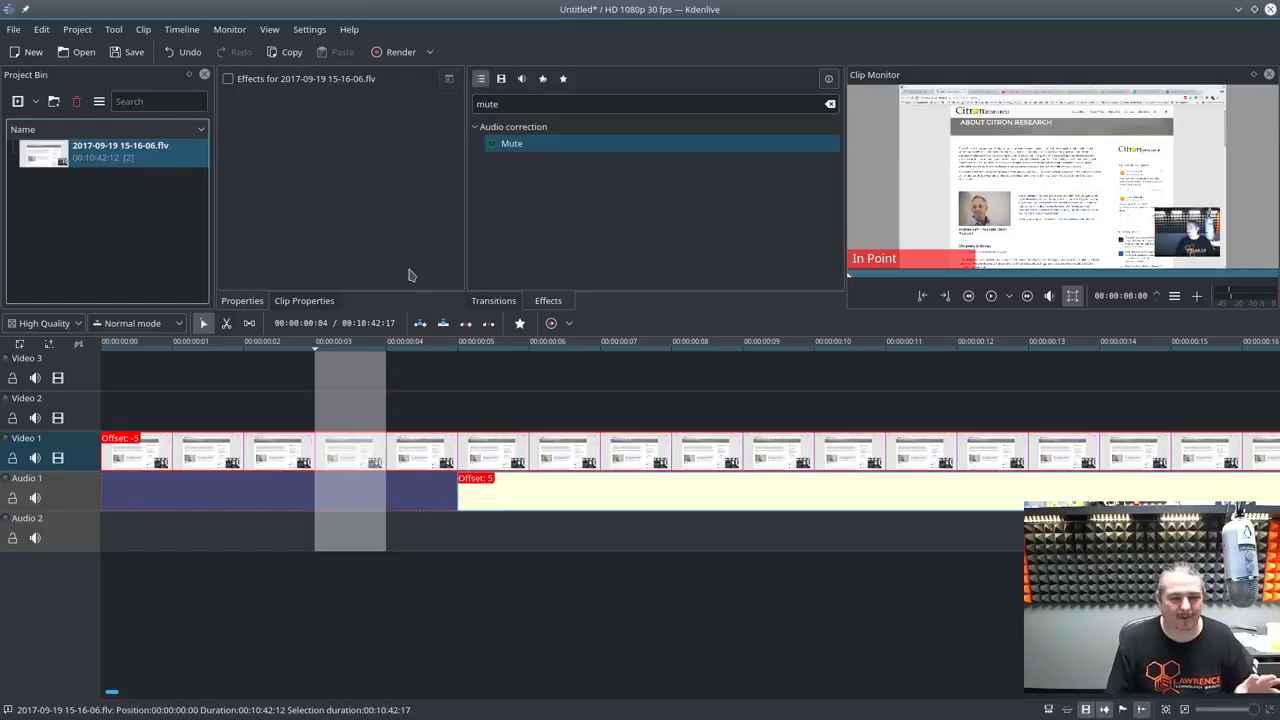
- Select both the video and audio clips and group them back together
{"action": "scroll", "coordinate": [500, 442], "scroll_direction": "down", "scroll_amount": 2}
{"action": "scroll", "coordinate": [500, 442], "scroll_direction": "down", "scroll_amount": 3}
{"action": "scroll", "coordinate": [304, 450], "scroll_direction": "down", "scroll_amount": 3}
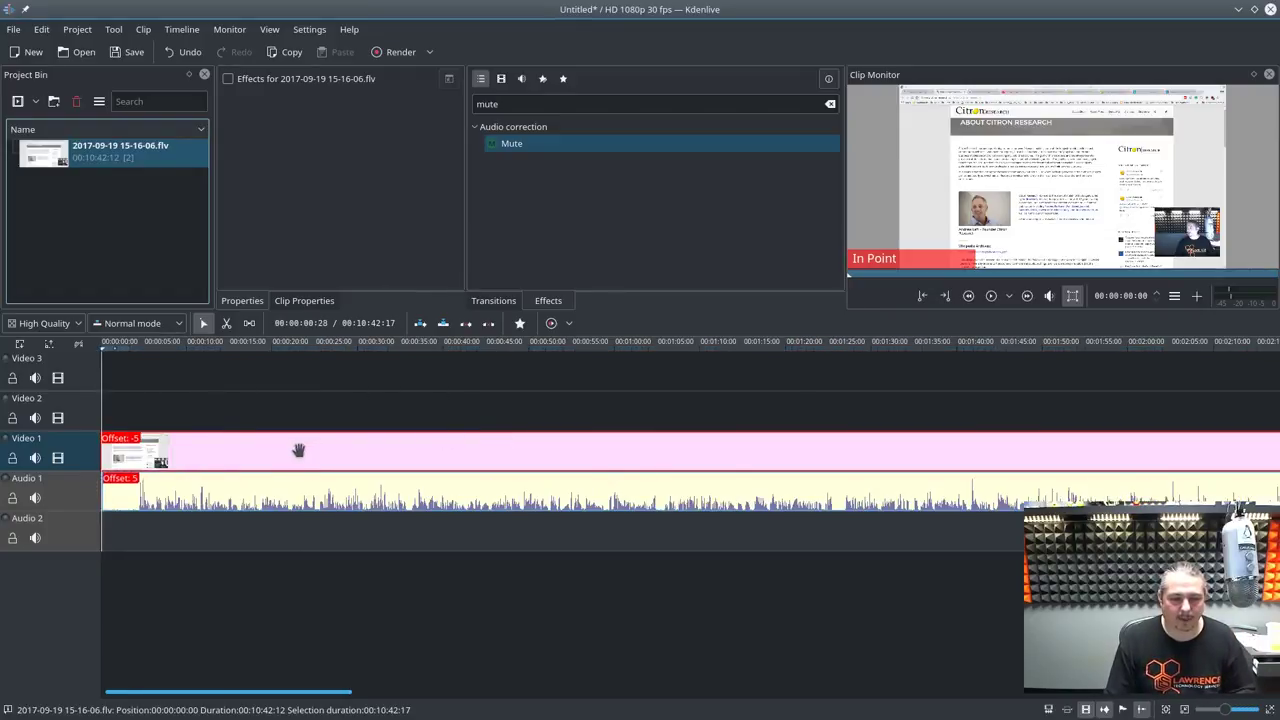
{"action": "left_click", "coordinate": [325, 414]}
{"action": "left_click", "coordinate": [317, 445]}
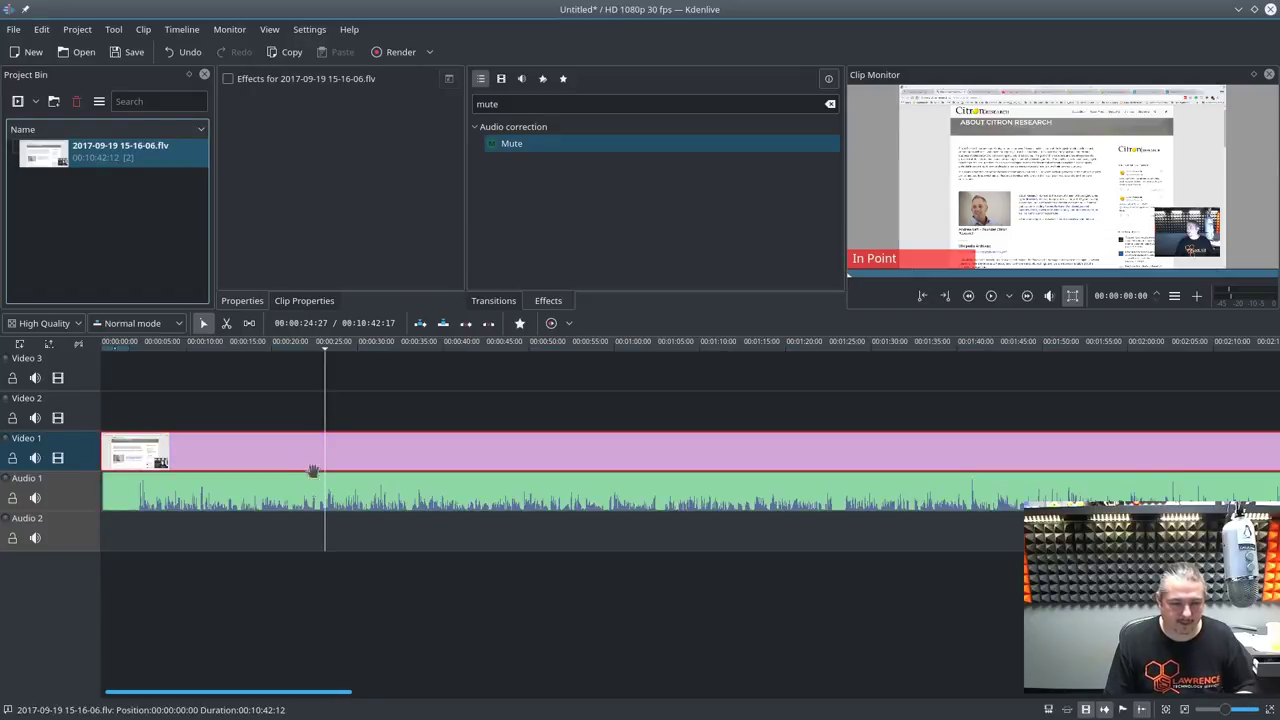
{"action": "left_click", "coordinate": [313, 490], "text": "ctrl"}
{"action": "right_click", "coordinate": [305, 493]}
{"action": "left_click", "coordinate": [420, 281]}
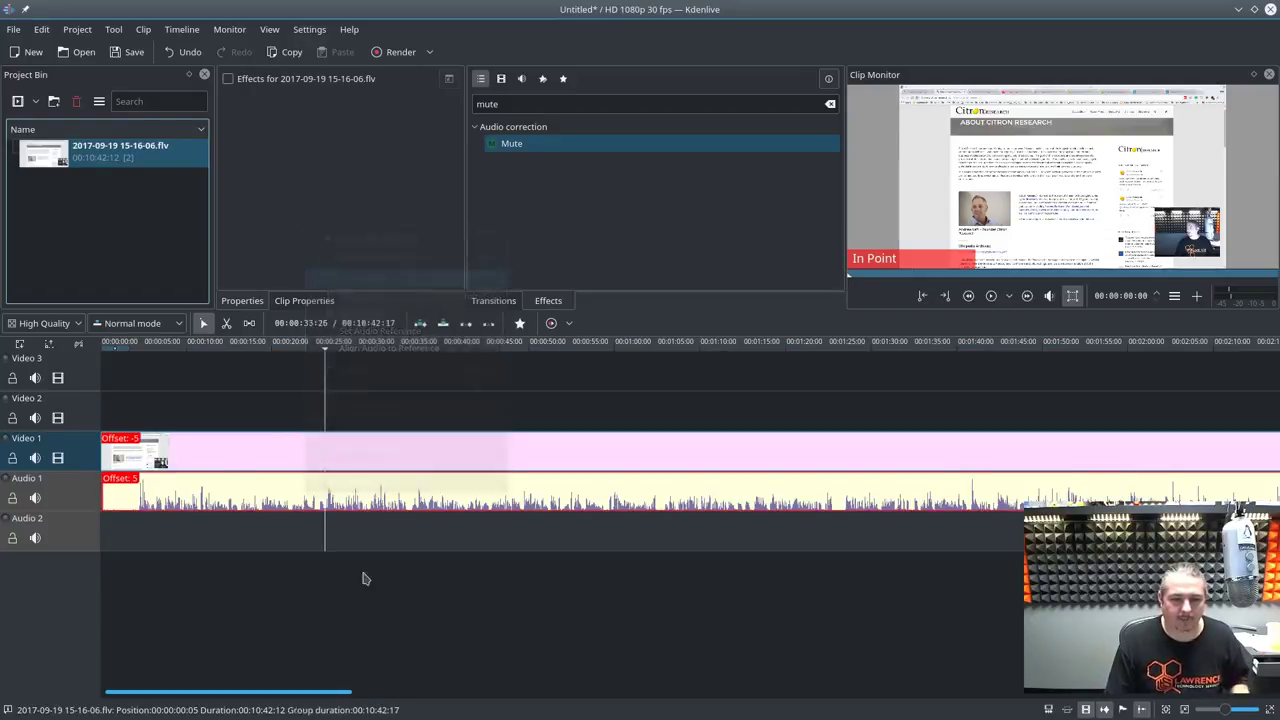
{"action": "scroll", "coordinate": [242, 530], "scroll_direction": "up", "scroll_amount": 1}
{"action": "scroll", "coordinate": [240, 531], "scroll_direction": "up", "scroll_amount": 1}
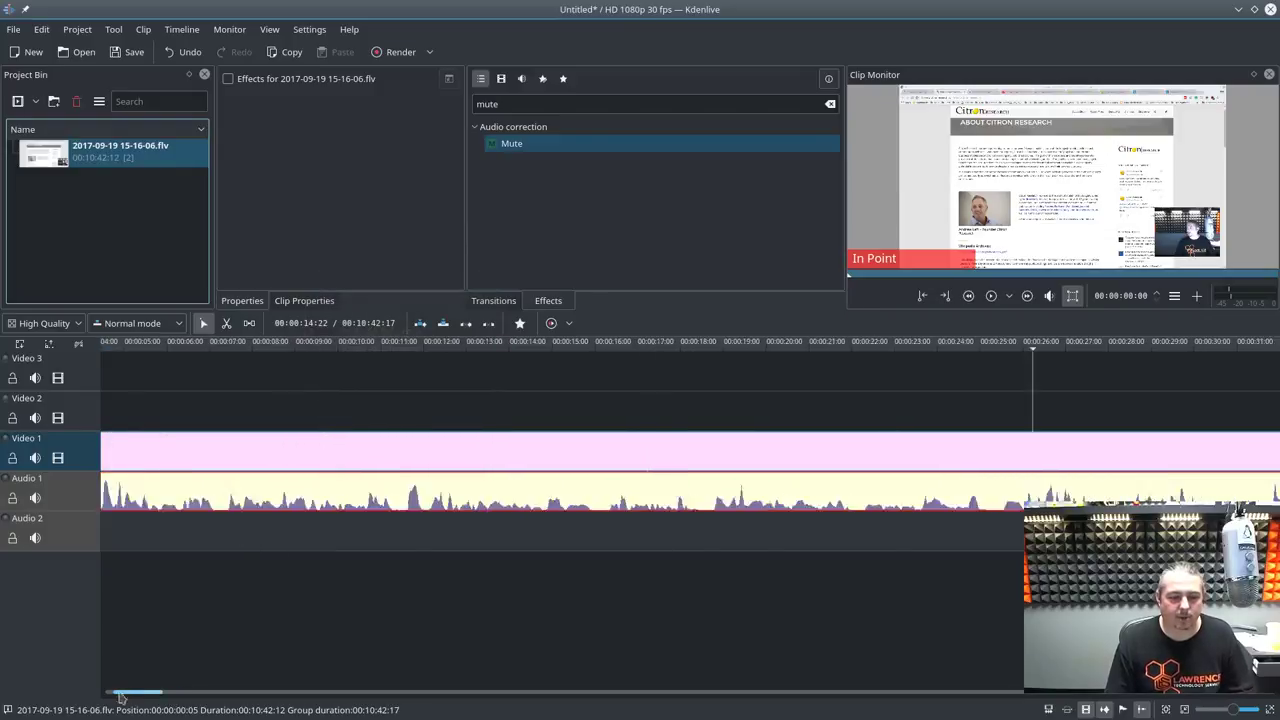
{"action": "left_click_drag", "start_coordinate": [173, 690], "coordinate": [89, 696]}
- Cut the clip just after 3 seconds, delete the opening piece, and move the rest to the start
{"action": "key", "text": "x"}
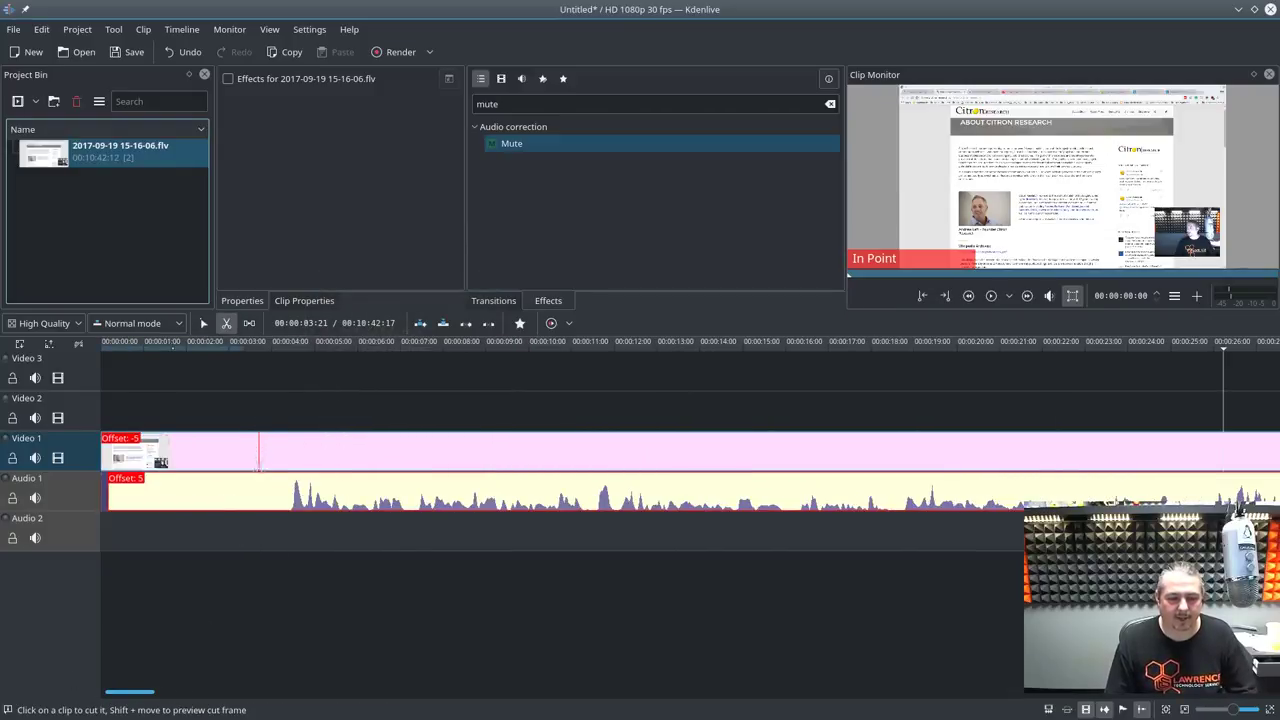
{"action": "left_click", "coordinate": [265, 460]}
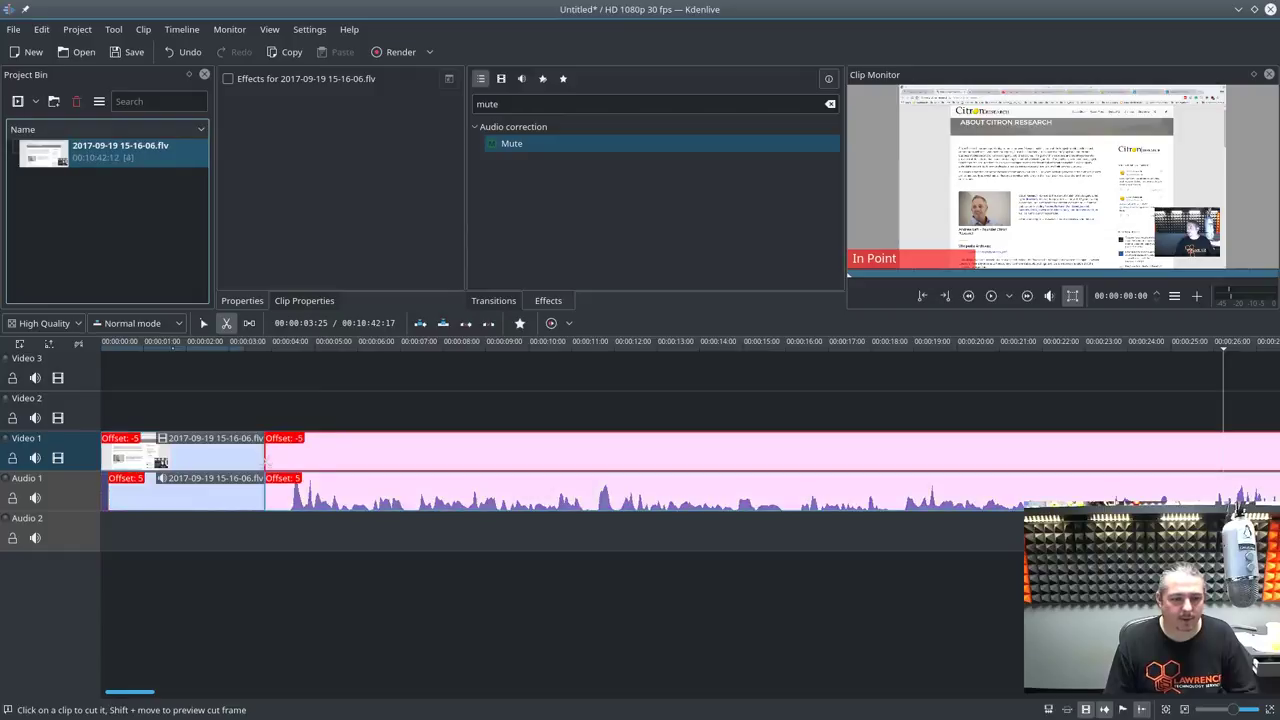
{"action": "key", "text": "s"}
{"action": "left_click", "coordinate": [194, 494]}
{"action": "key", "text": "Delete"}
{"action": "left_click_drag", "start_coordinate": [754, 494], "coordinate": [427, 500]}
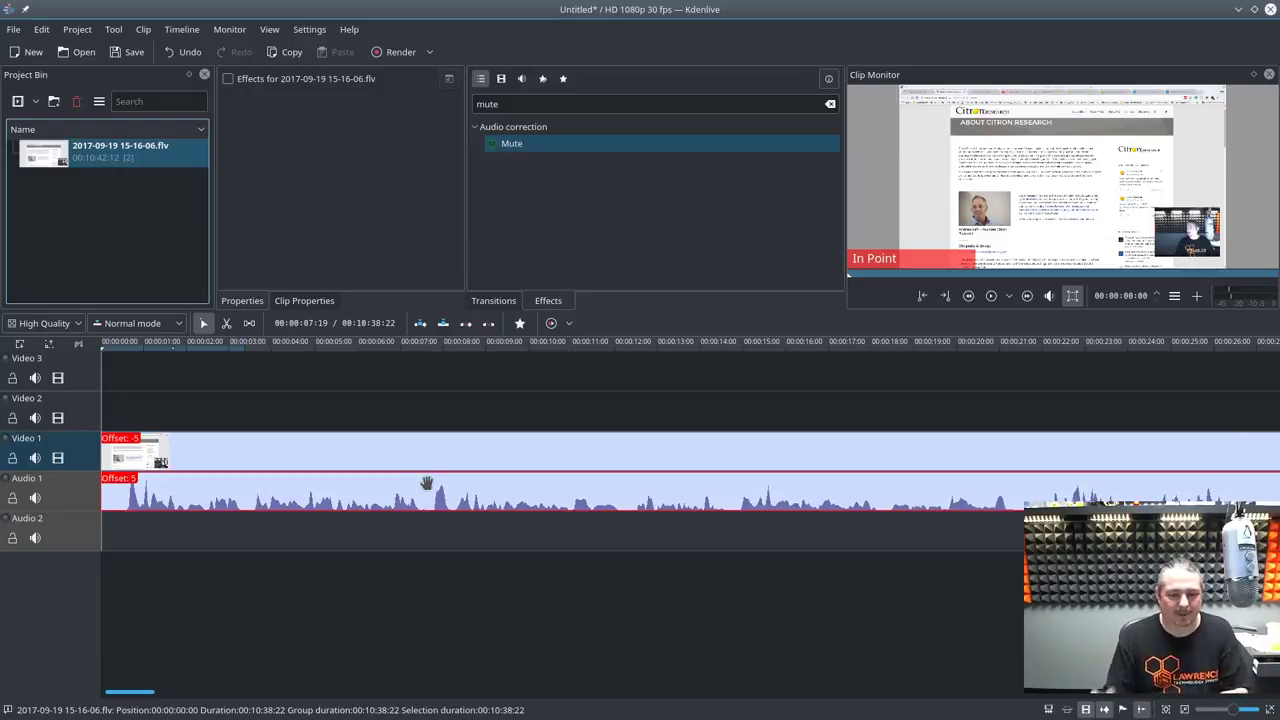
- Cut out the unwanted middle section, delete it, and slide the later piece left to close the gap
{"action": "left_click", "coordinate": [320, 360]}
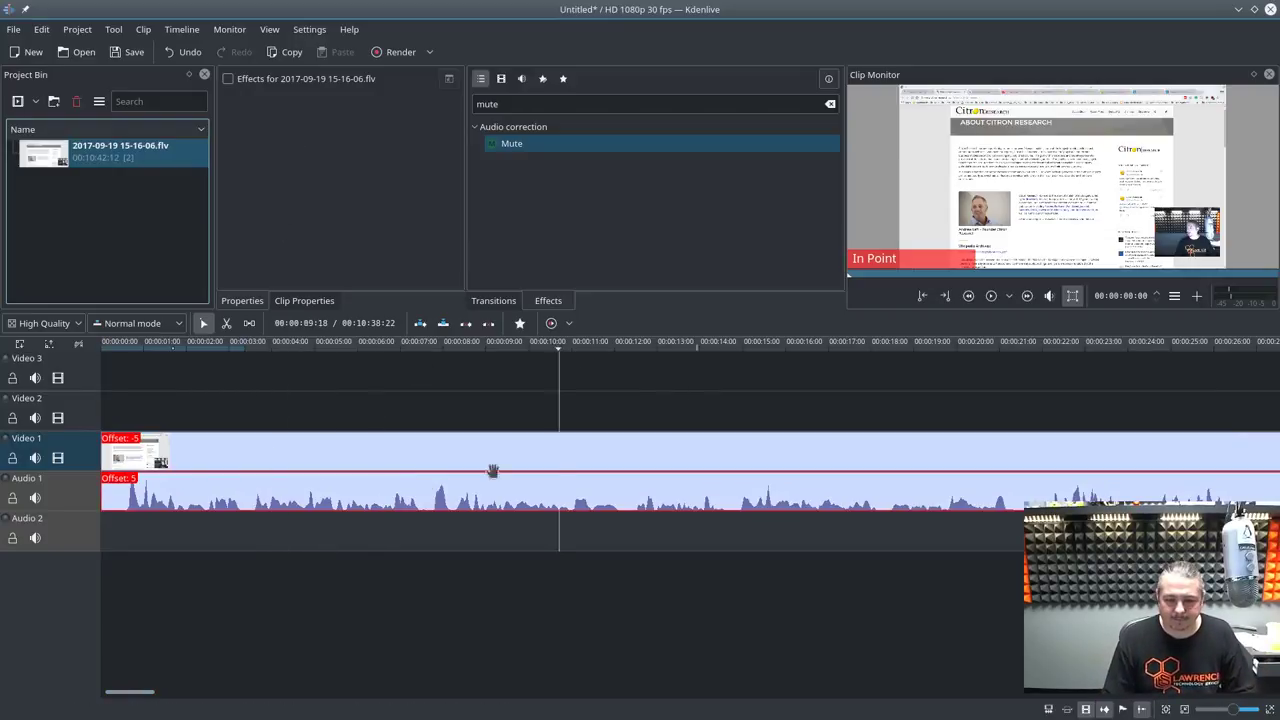
{"action": "scroll", "coordinate": [481, 485], "scroll_direction": "down", "scroll_amount": 5}
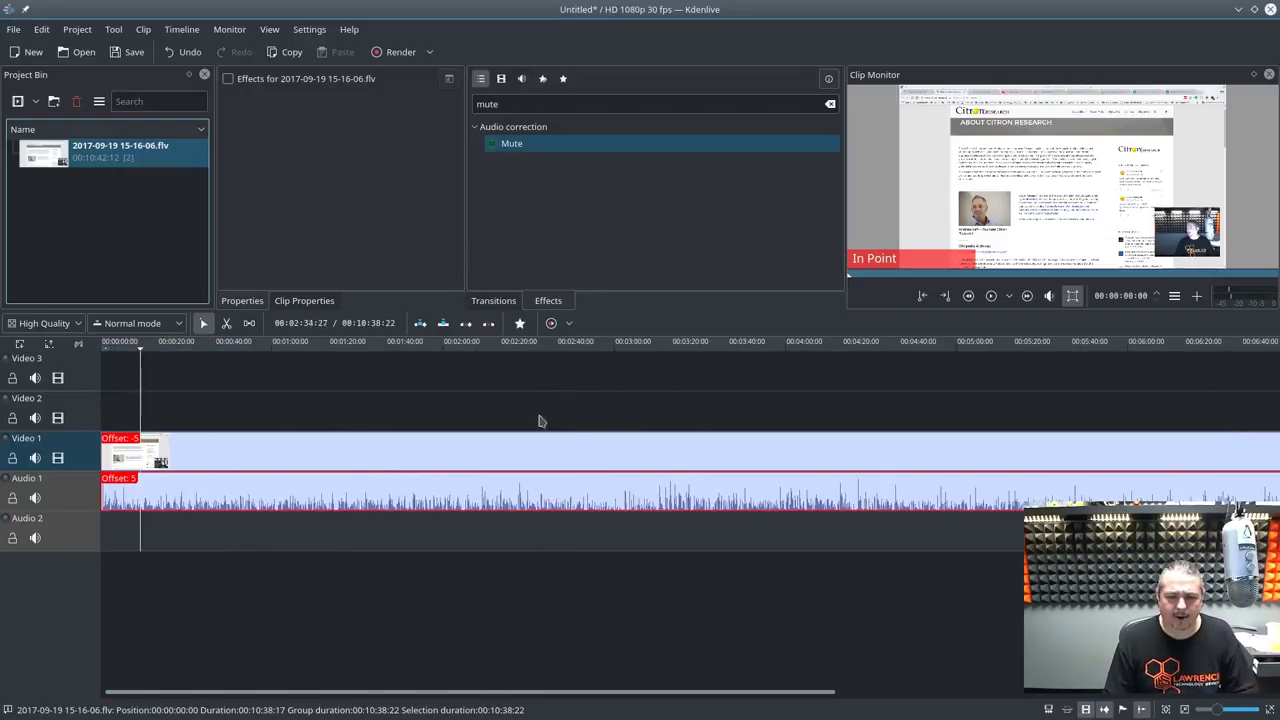
{"action": "left_click", "coordinate": [538, 455]}
{"action": "left_click", "coordinate": [651, 490]}
{"action": "key", "text": "s"}
{"action": "left_click", "coordinate": [632, 505]}
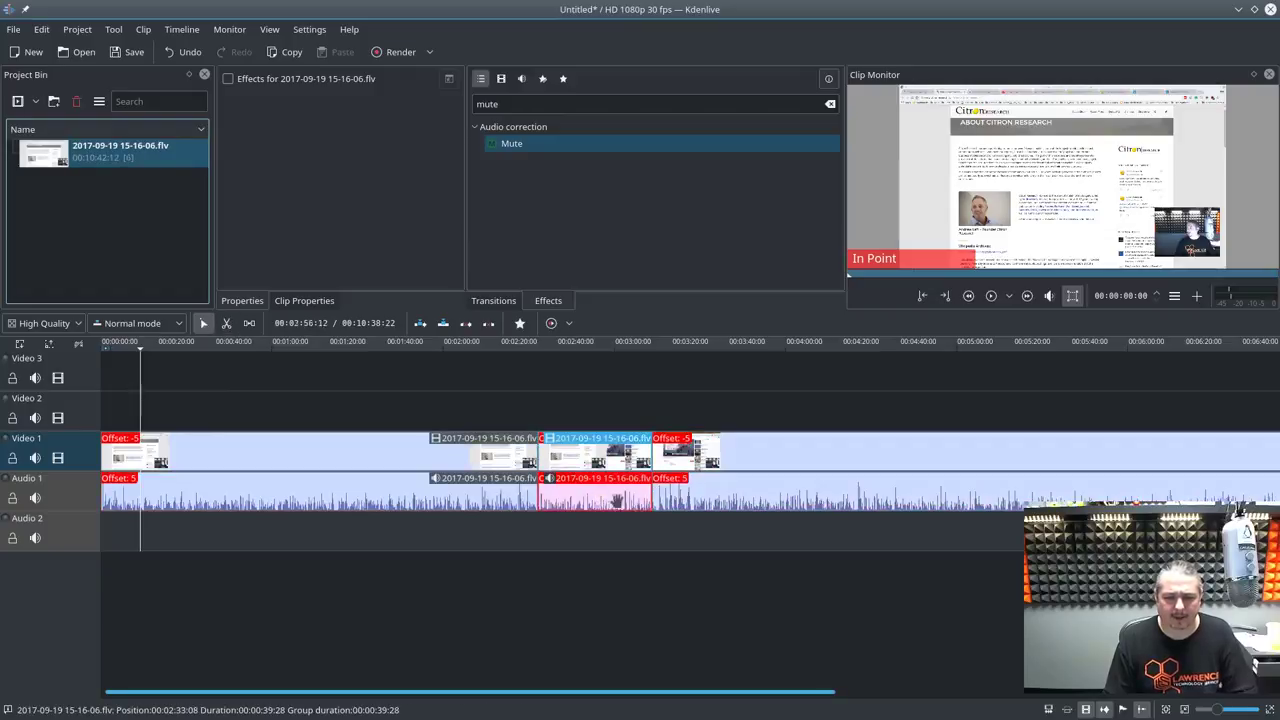
{"action": "key", "text": "Delete"}
{"action": "left_click_drag", "start_coordinate": [803, 500], "coordinate": [569, 460]}
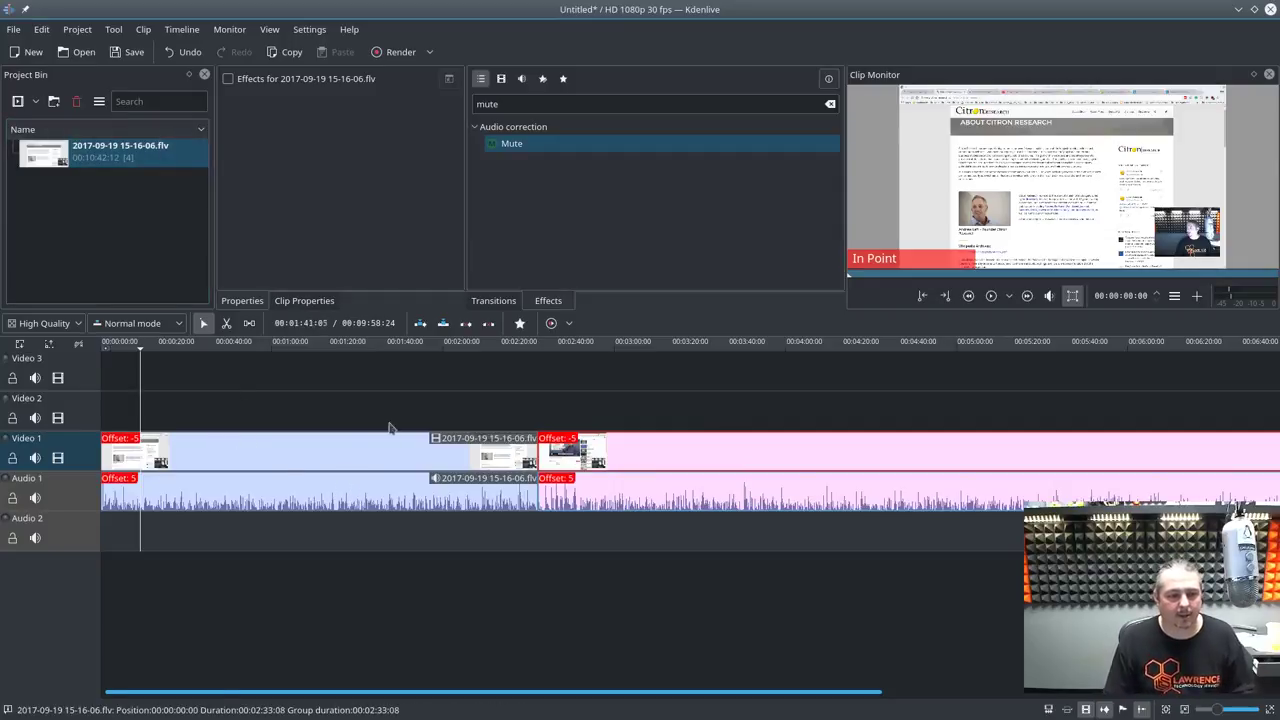
{"action": "scroll", "coordinate": [543, 531], "scroll_direction": "down", "scroll_amount": 3}
{"action": "scroll", "coordinate": [449, 531], "scroll_direction": "up", "scroll_amount": 1}
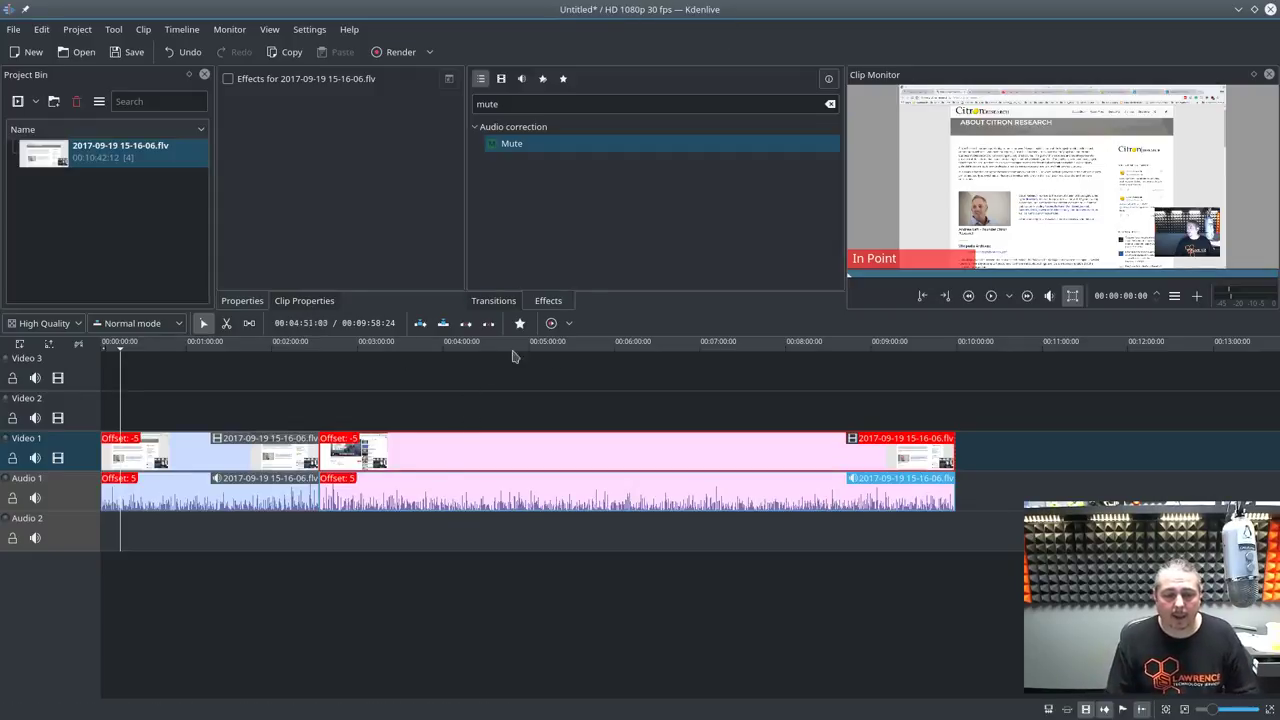
{"action": "scroll", "coordinate": [416, 488], "scroll_direction": "up", "scroll_amount": 5, "text": "ctrl"}
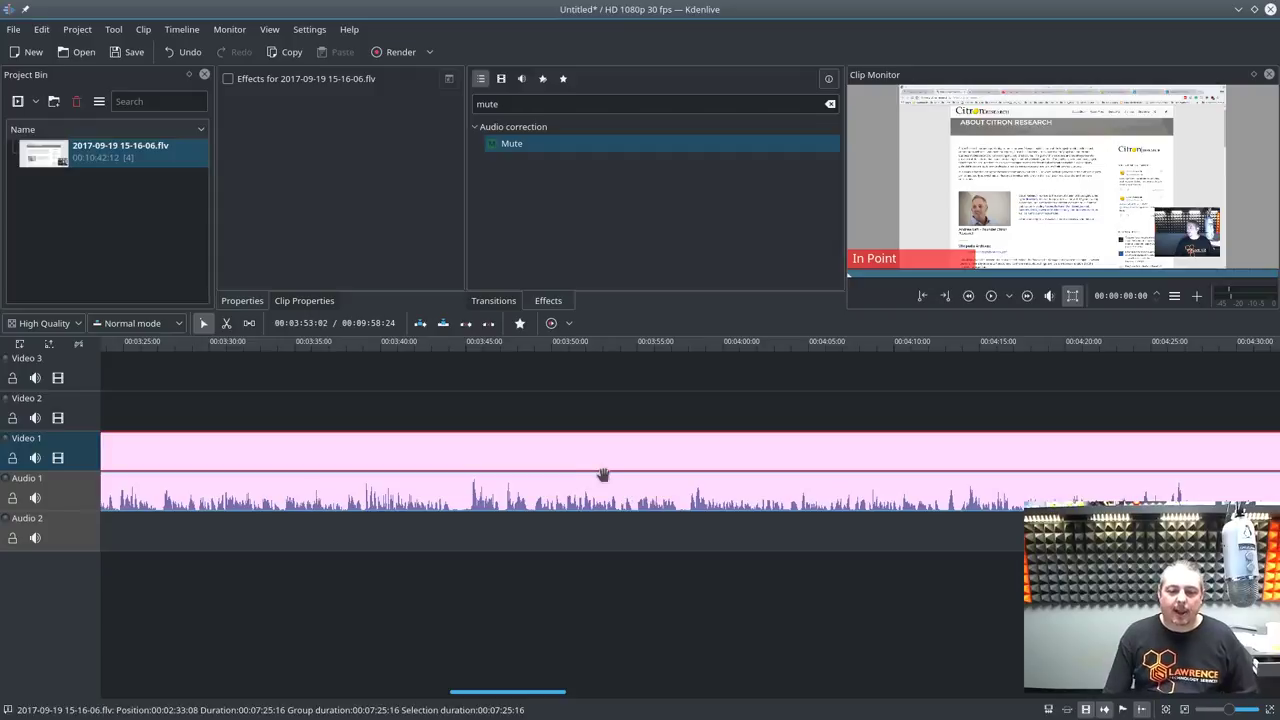
{"action": "scroll", "coordinate": [596, 474], "scroll_direction": "up", "scroll_amount": 2}
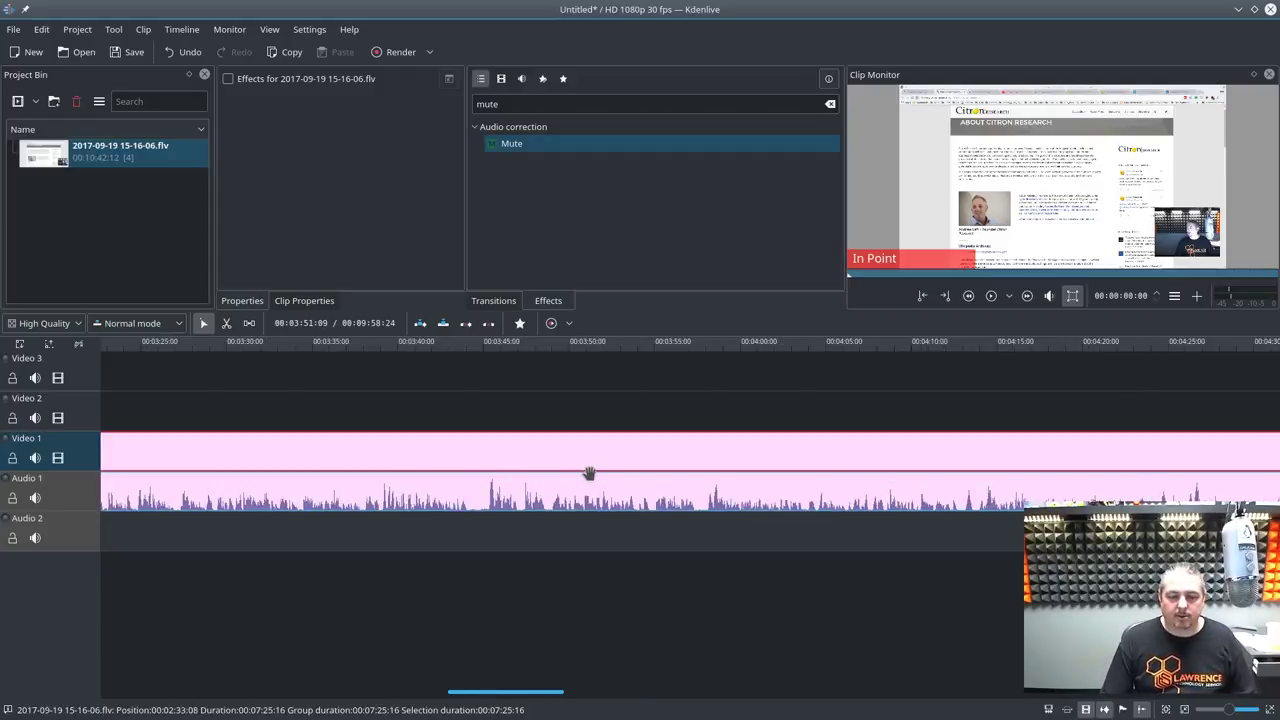
{"action": "scroll", "coordinate": [589, 473], "scroll_direction": "down", "scroll_amount": 2}
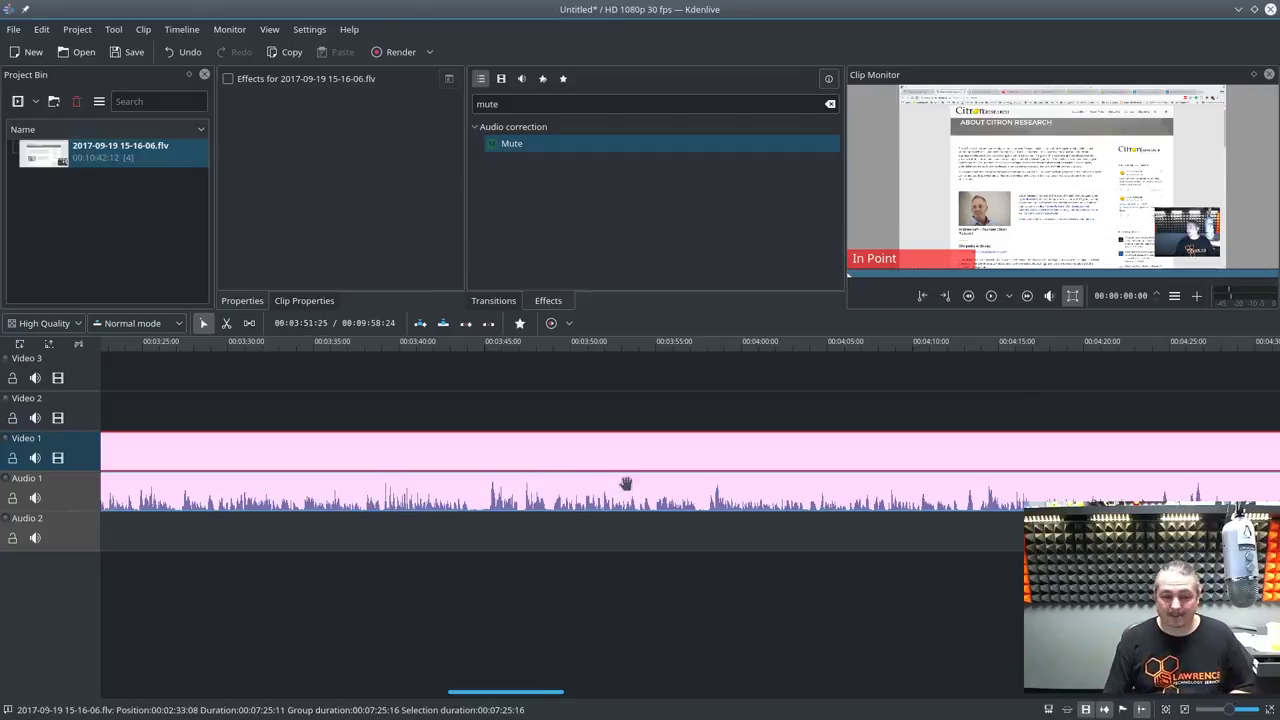
{"action": "left_click_drag", "start_coordinate": [546, 692], "coordinate": [611, 704]}
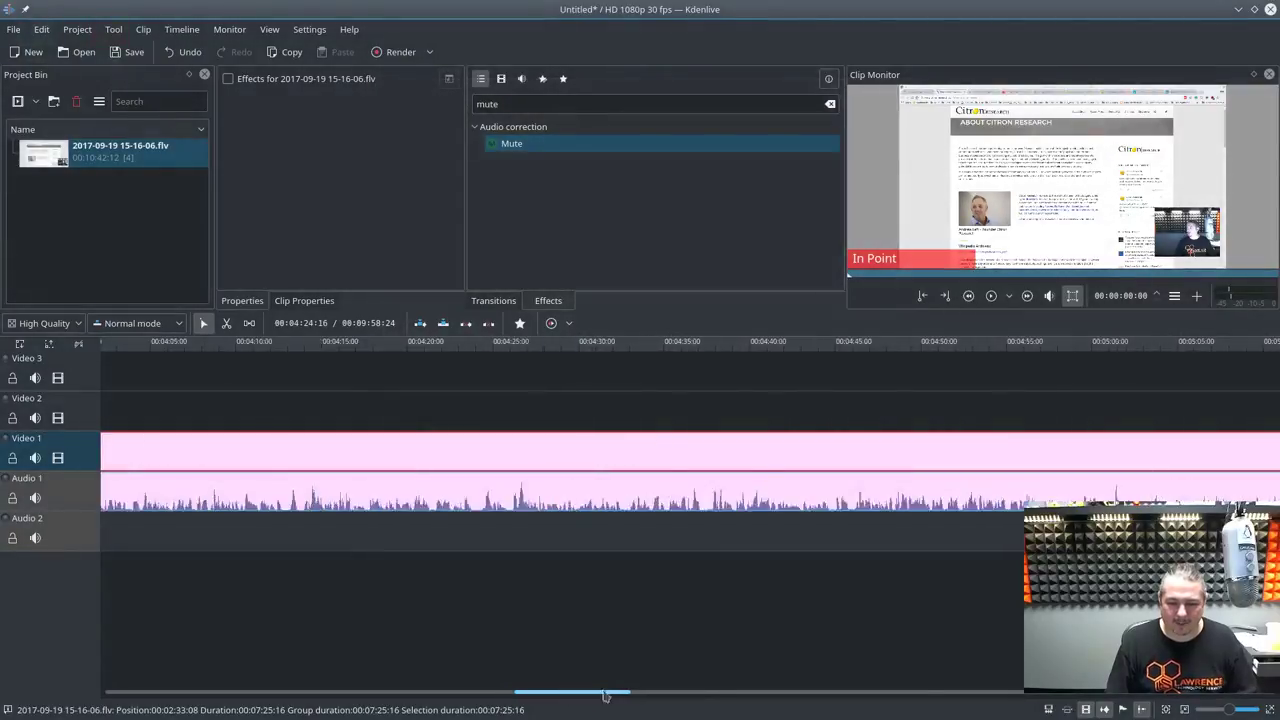
{"action": "left_click_drag", "start_coordinate": [604, 696], "coordinate": [194, 654]}
- Zoom the Kdenlive timeline out for a wider view
{"action": "scroll", "coordinate": [445, 497], "scroll_direction": "up", "scroll_amount": 5, "text": "ctrl"}
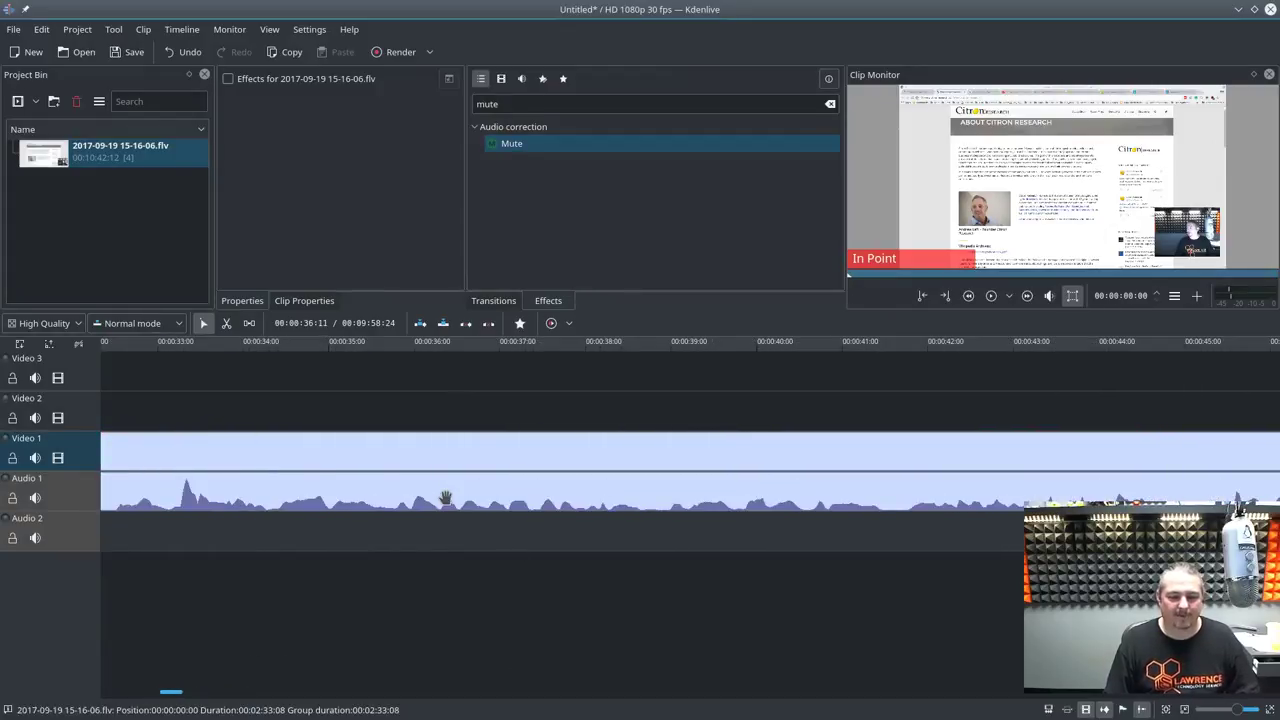
{"action": "scroll", "coordinate": [445, 497], "scroll_direction": "down", "scroll_amount": 2, "text": "ctrl"}
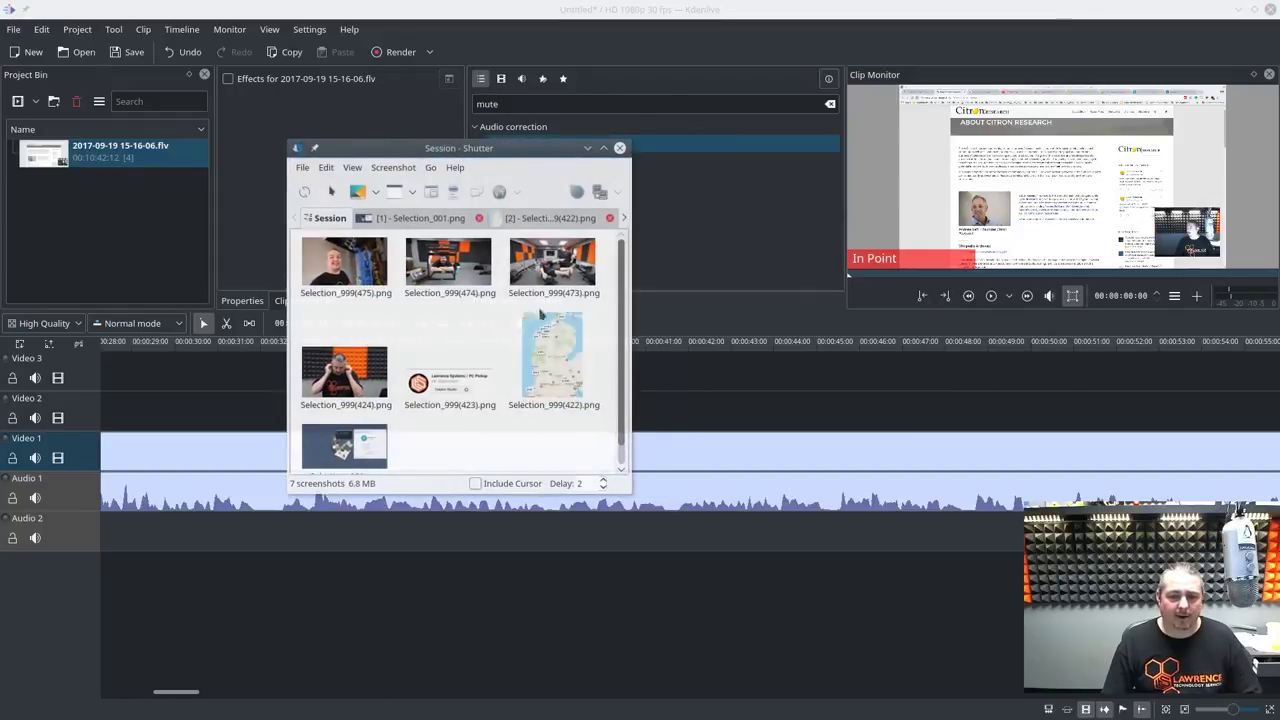
- View Selection_999(474).png full size, then switch away from Shutter and scroll the Citron page
{"action": "double_click", "coordinate": [465, 273]}
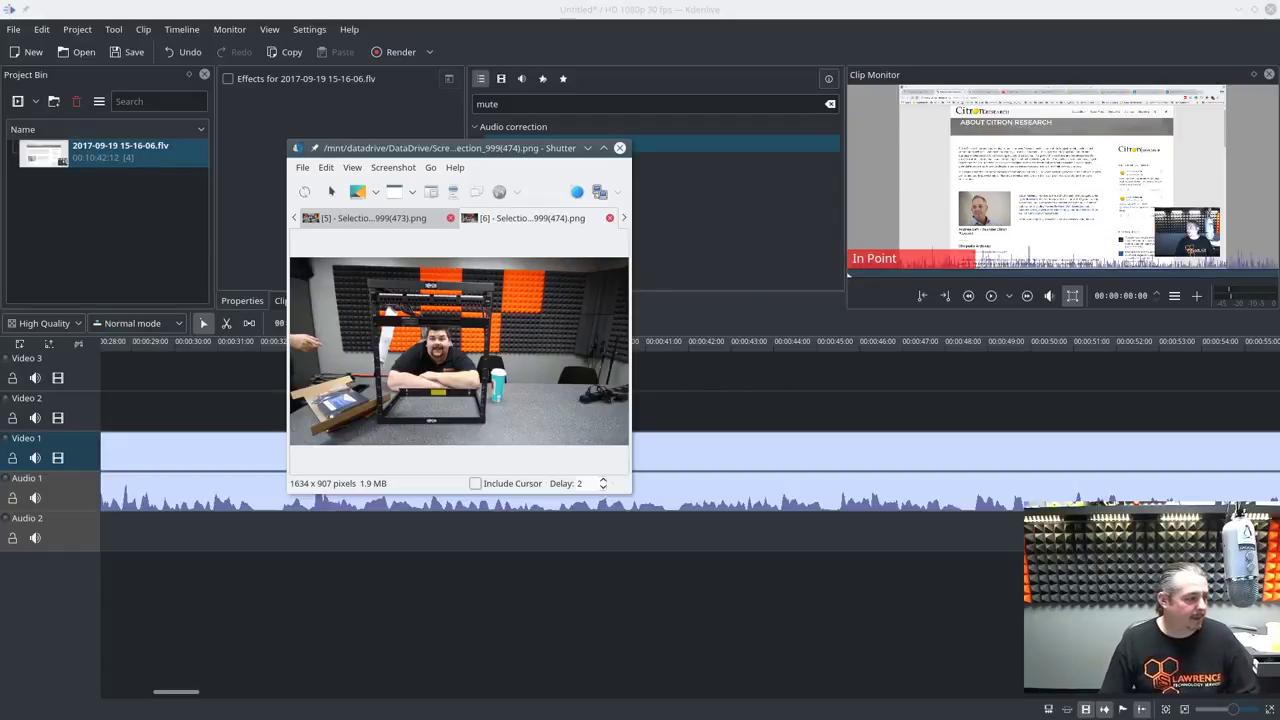
{"action": "key", "text": "alt+Tab"}
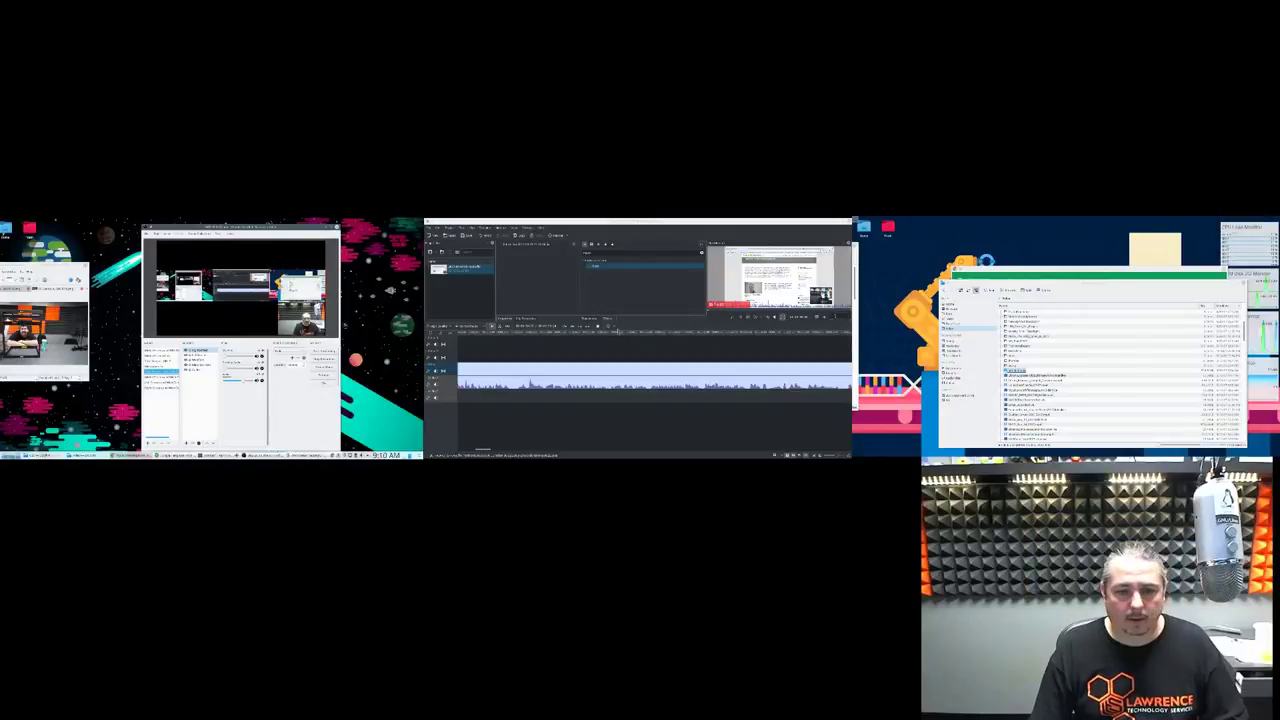
{"action": "key", "text": "alt+Tab"}
{"action": "scroll", "coordinate": [1048, 340], "scroll_direction": "down", "scroll_amount": 10}
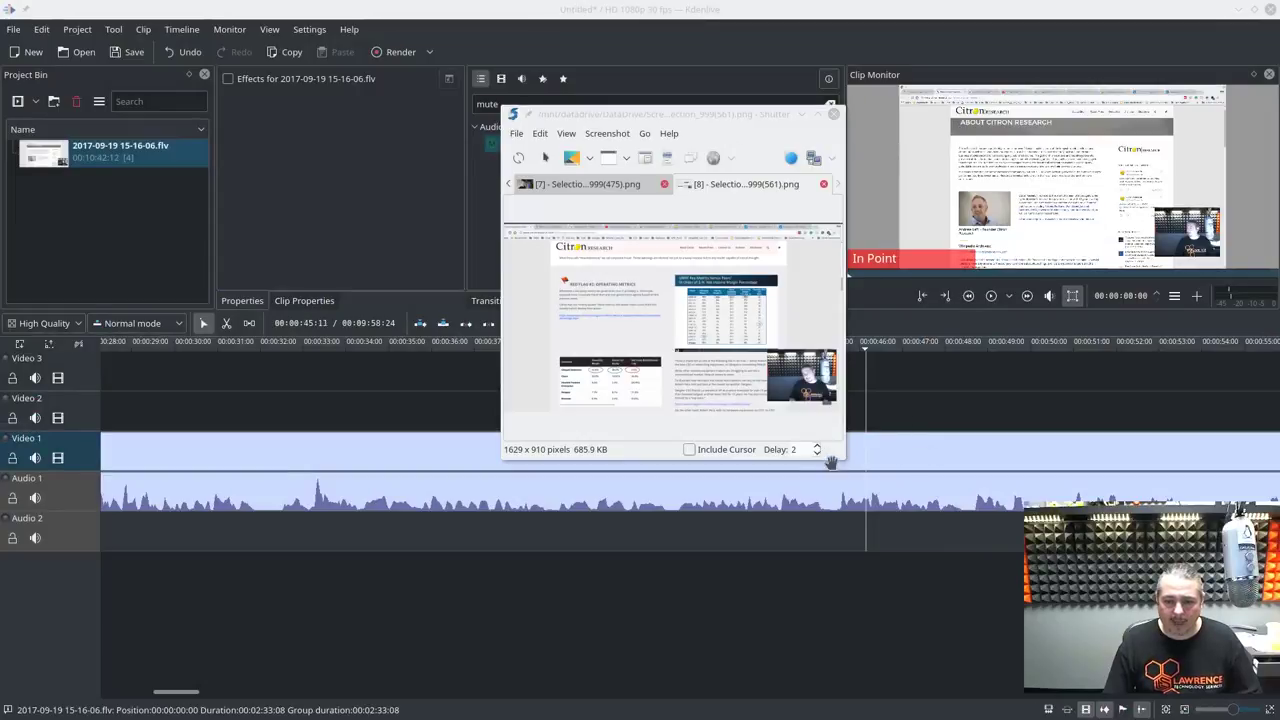
- Draw a red arrow at the Citron logo in the Citron screenshot, then discard it without saving
{"action": "left_click_drag", "start_coordinate": [843, 455], "coordinate": [1212, 640]}
{"action": "left_click", "coordinate": [1158, 164]}
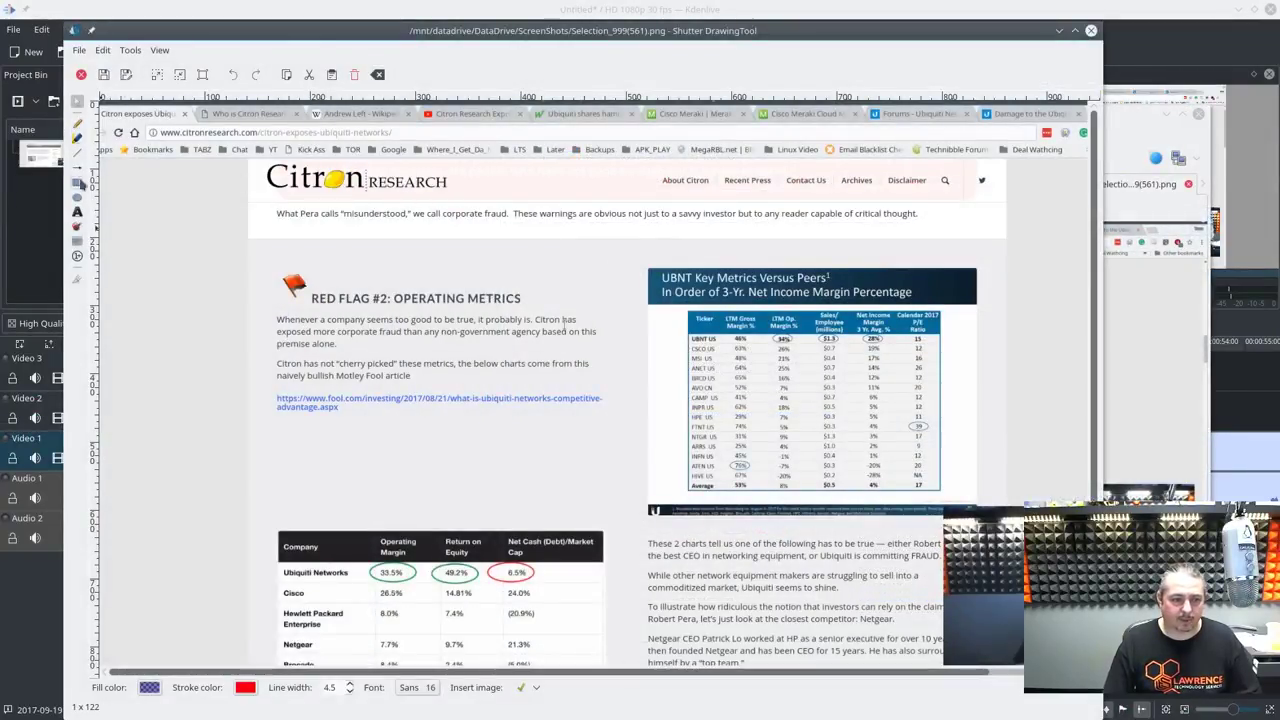
{"action": "key", "text": "a"}
{"action": "left_click_drag", "start_coordinate": [158, 281], "coordinate": [313, 186]}
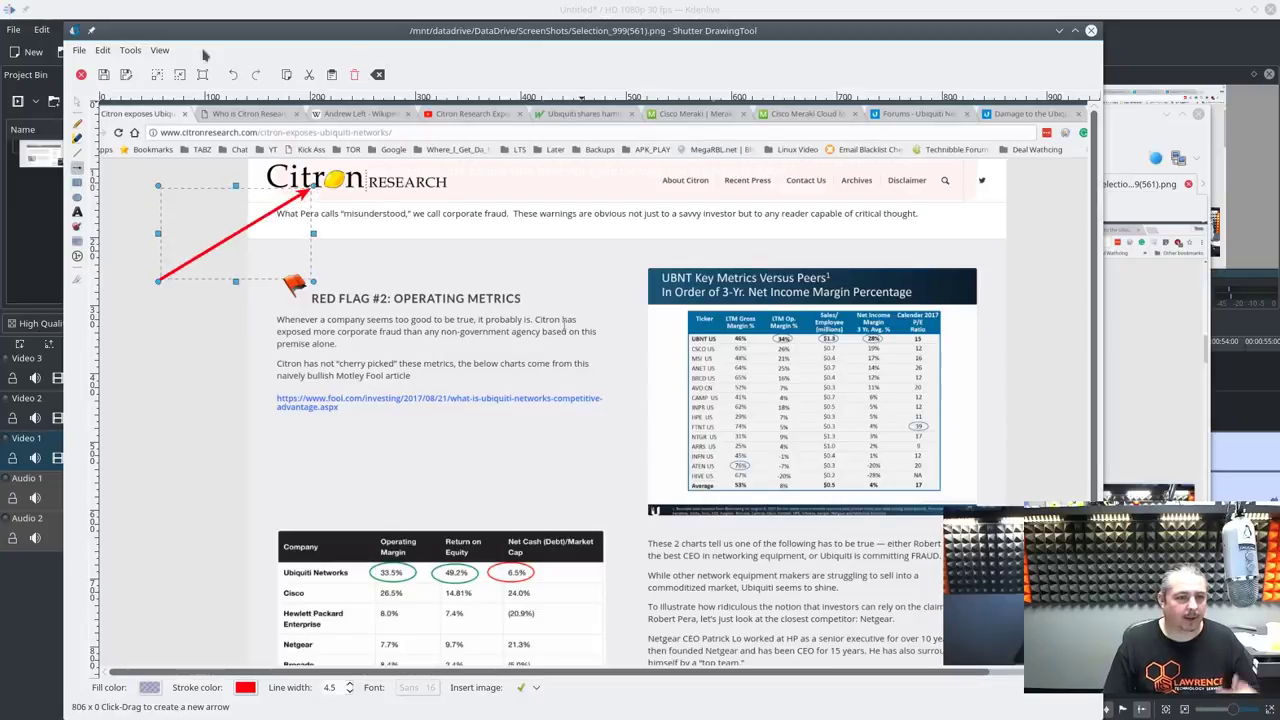
{"action": "left_click", "coordinate": [81, 74]}
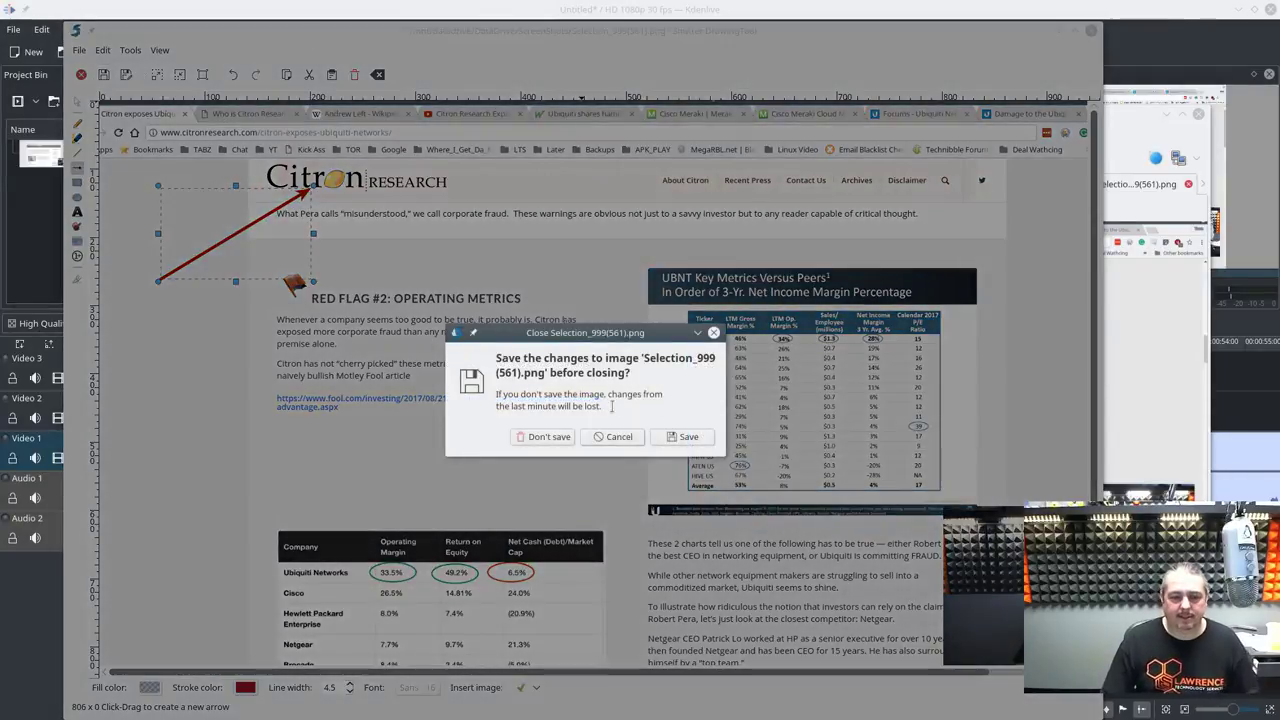
{"action": "left_click", "coordinate": [566, 436]}
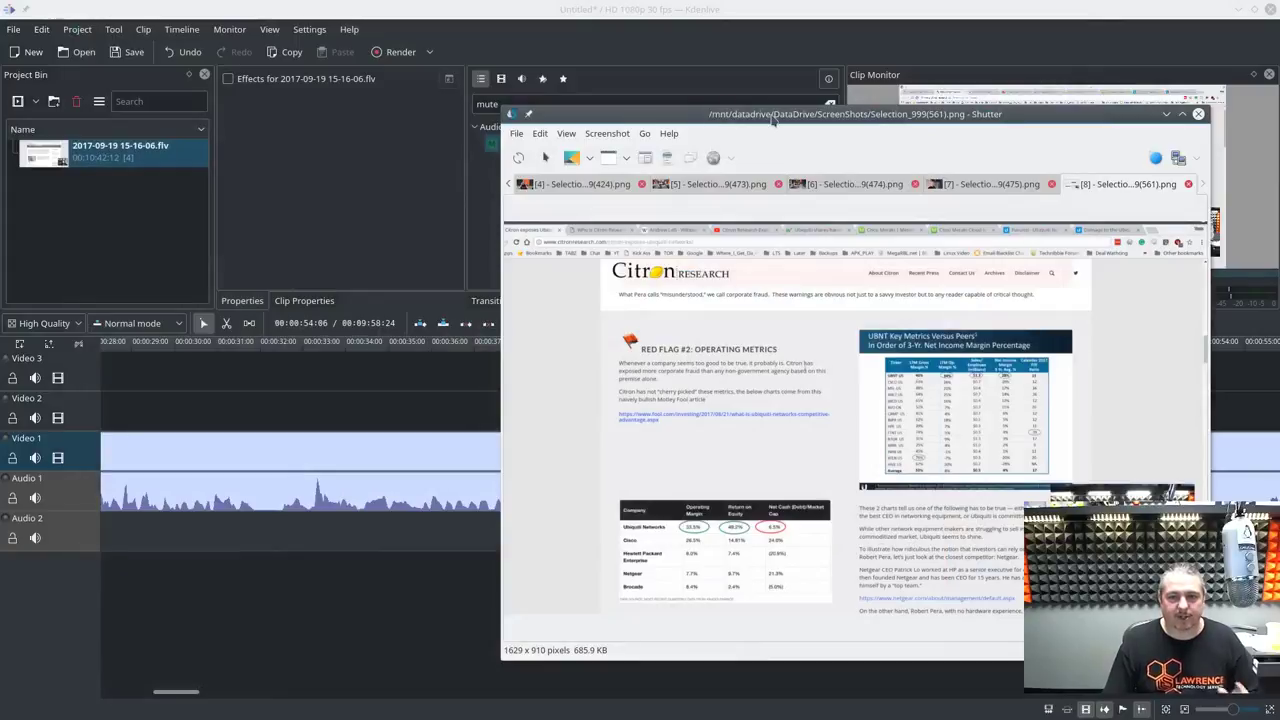
- Close Kdenlive without saving the project, keeping Shutter positioned in view
{"action": "mouse_move", "coordinate": [774, 120]}
{"action": "left_mouse_down"}
{"action": "mouse_move", "coordinate": [717, 108]}
{"action": "mouse_move", "coordinate": [180, 158]}
{"action": "mouse_move", "coordinate": [216, 159]}
{"action": "left_mouse_up"}
{"action": "left_click", "coordinate": [1270, 9]}
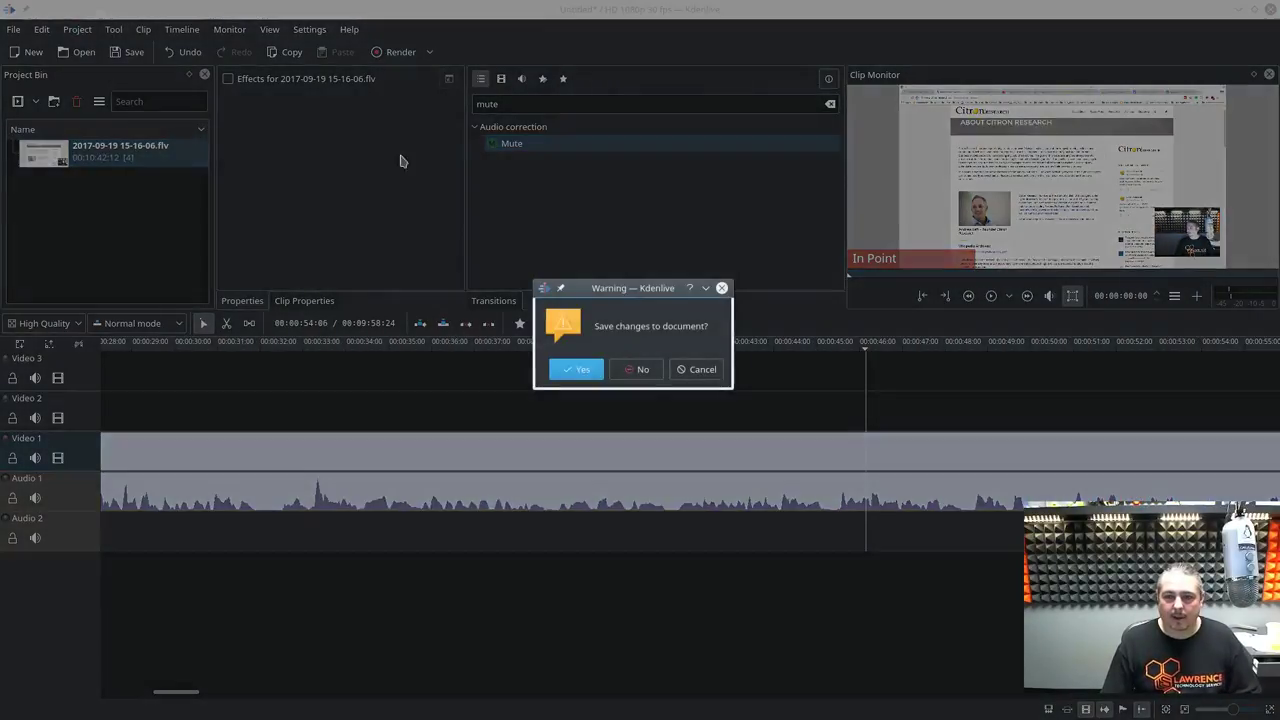
{"action": "left_click", "coordinate": [640, 369]}
{"action": "left_click_drag", "start_coordinate": [503, 176], "coordinate": [736, 105]}
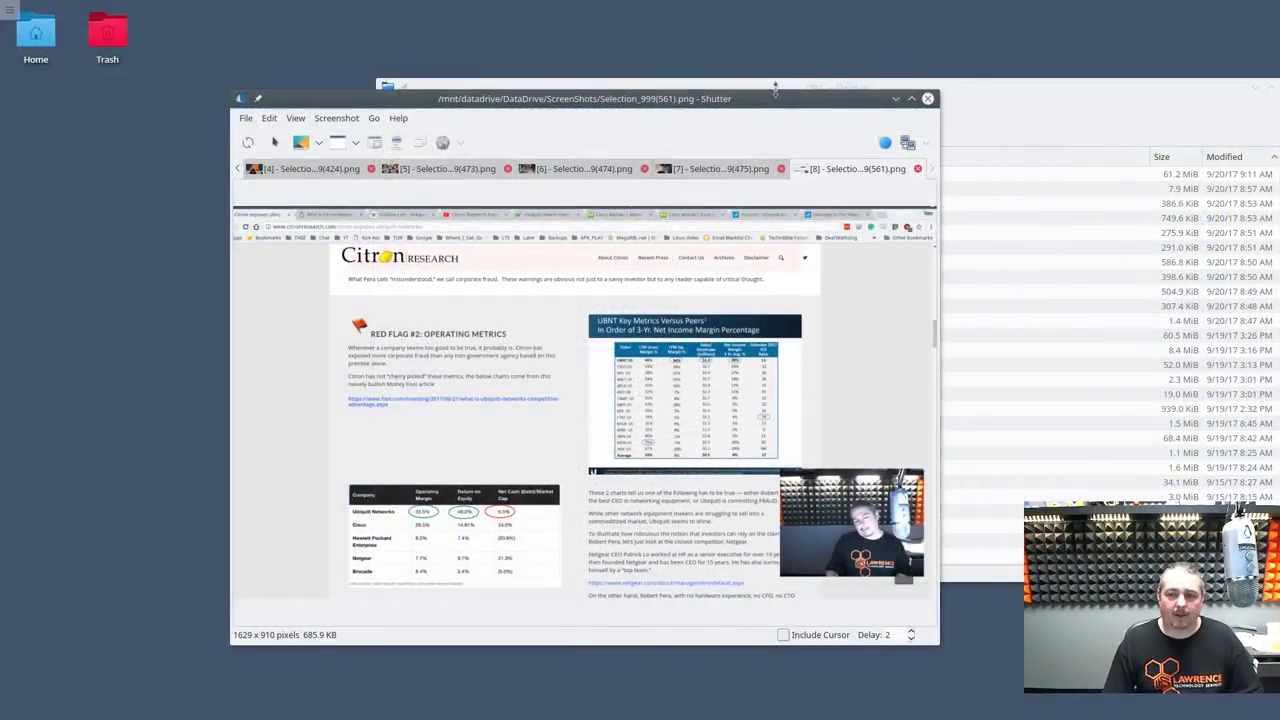
- Arrange Shutter on the left and Dolphin on the right, bringing Shutter to the front
{"action": "left_click_drag", "start_coordinate": [778, 100], "coordinate": [393, 115]}
{"action": "left_click_drag", "start_coordinate": [706, 80], "coordinate": [843, 87]}
{"action": "left_click", "coordinate": [826, 115]}
{"action": "left_click", "coordinate": [965, 115]}
{"action": "left_click_drag", "start_coordinate": [405, 120], "coordinate": [628, 95]}
- Capture a region of Dolphin's OBS folder with its Control menu open, then reposition Dolphin
{"action": "left_click", "coordinate": [135, 131]}
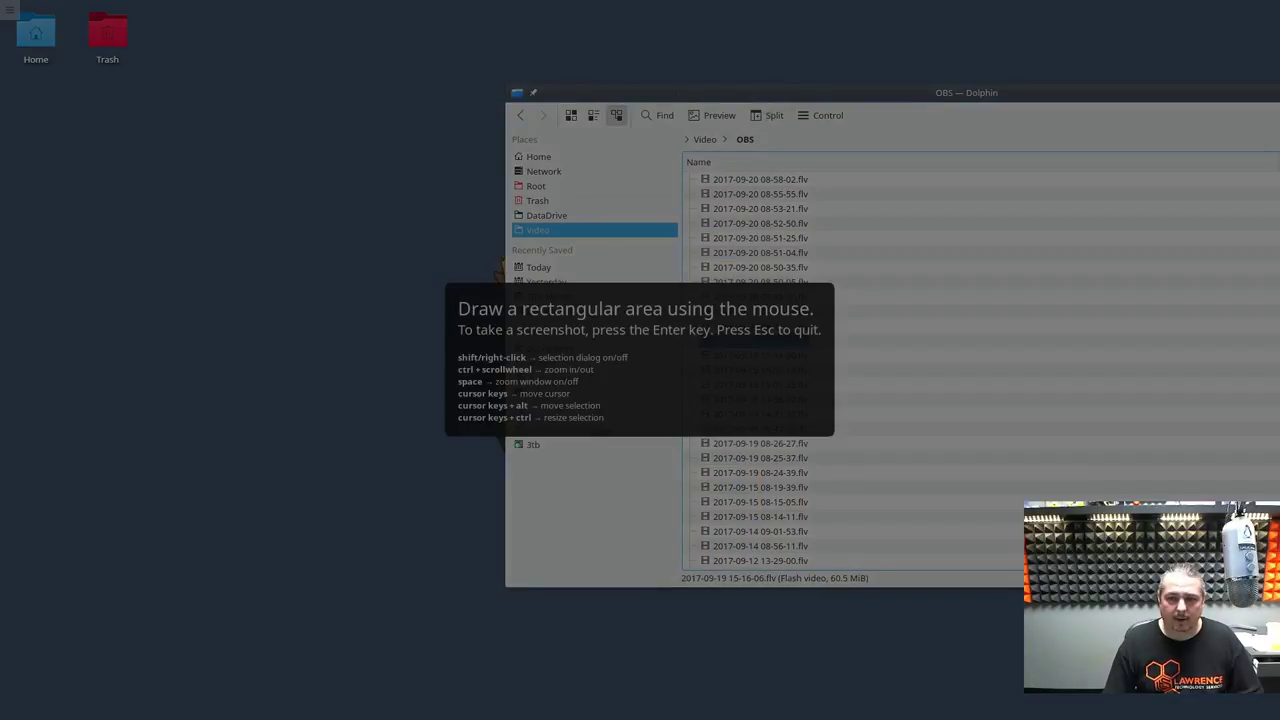
{"action": "left_click_drag", "start_coordinate": [661, 101], "coordinate": [1113, 630]}
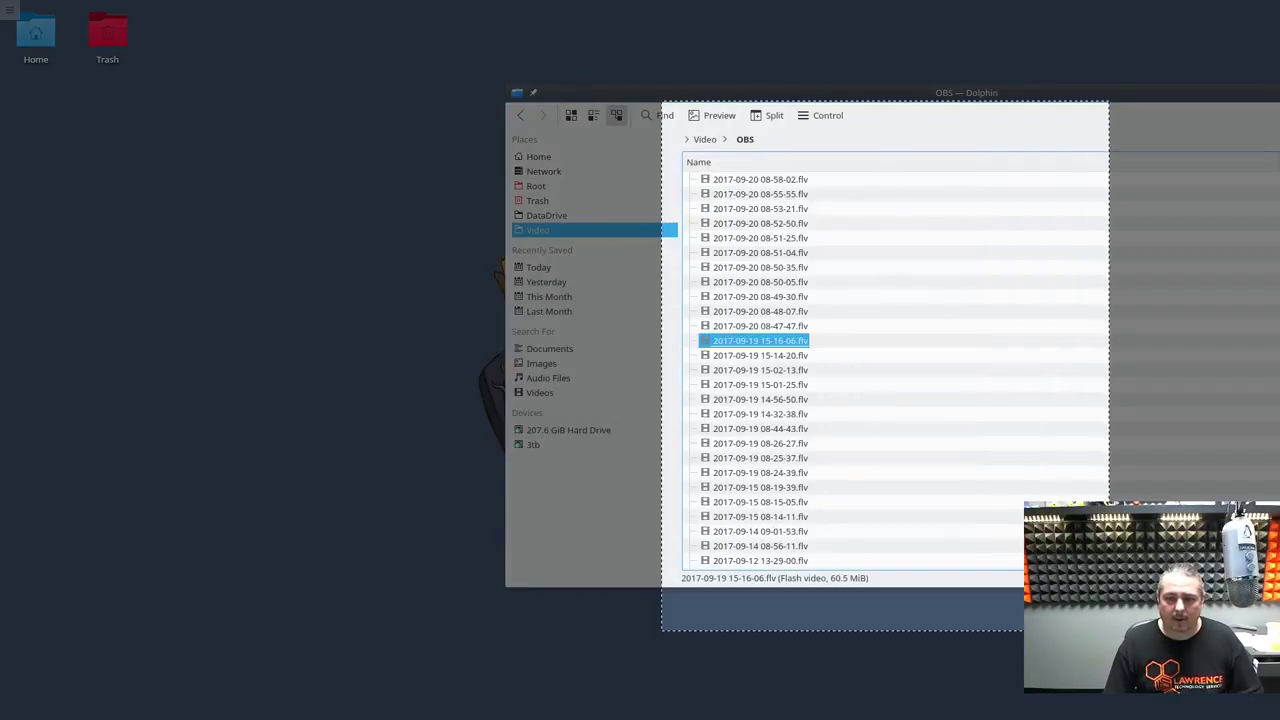
{"action": "key", "text": "Return"}
{"action": "left_click", "coordinate": [830, 116]}
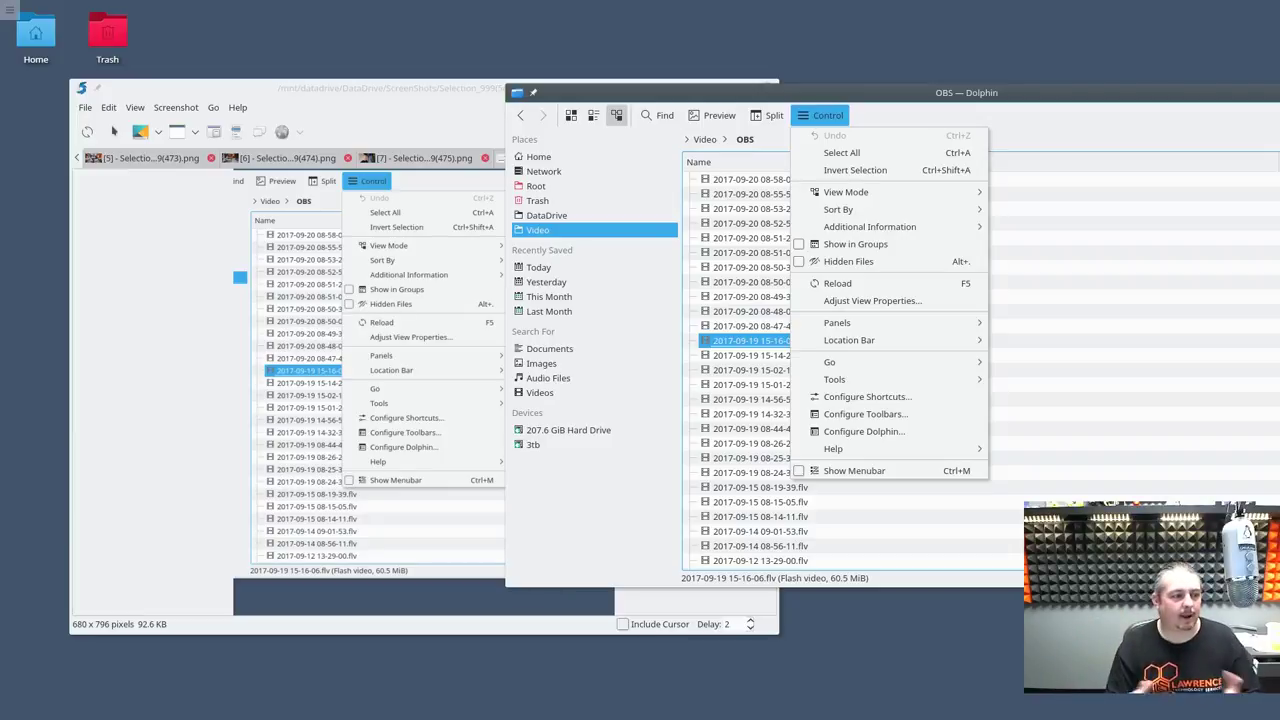
{"action": "left_click", "coordinate": [815, 110]}
{"action": "left_click_drag", "start_coordinate": [790, 101], "coordinate": [757, 99]}
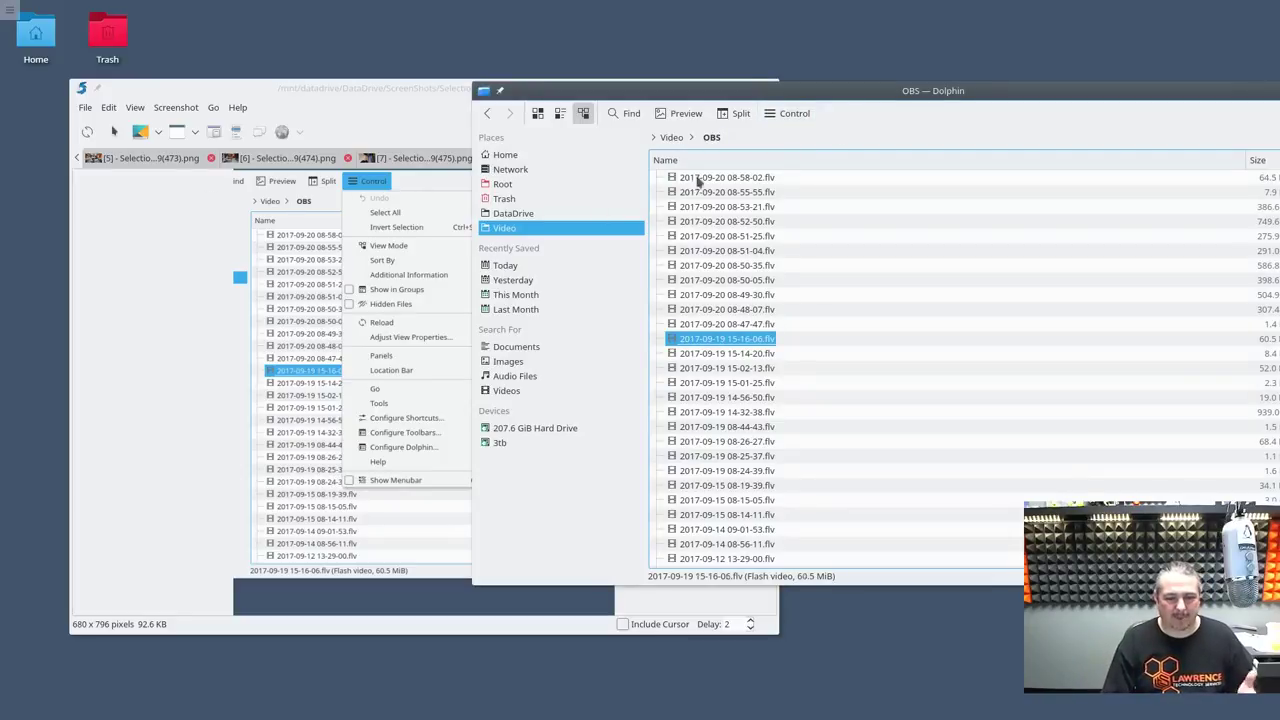
{"action": "left_click_drag", "start_coordinate": [903, 91], "coordinate": [714, 88]}
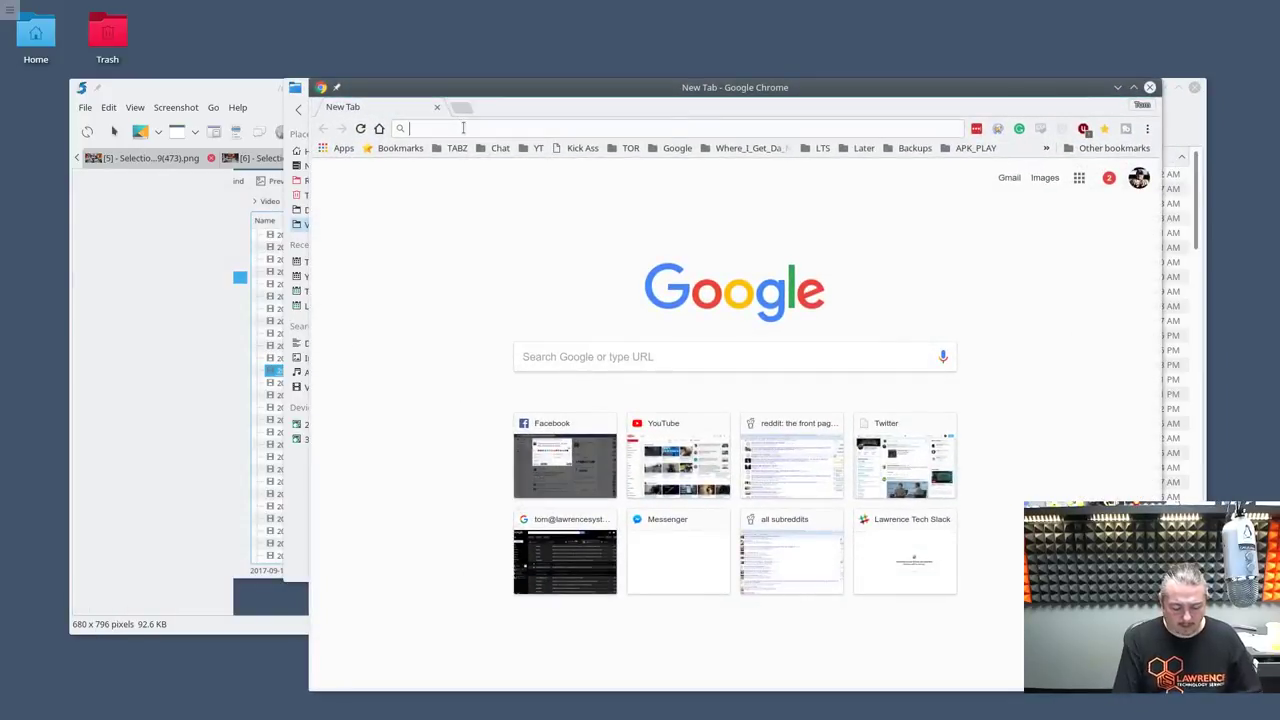
- Search Google Images for 'google logo'
{"action": "left_click", "coordinate": [463, 127]}
{"action": "key", "text": "Escape"}
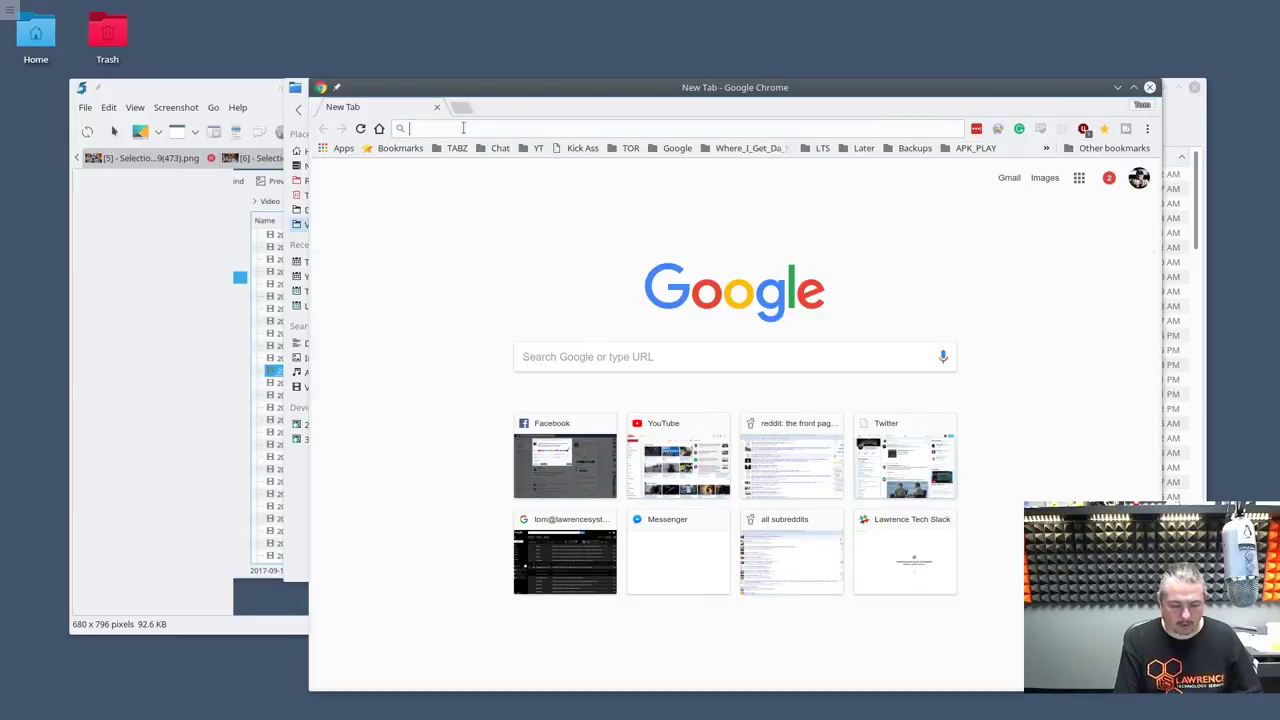
{"action": "type", "text": "google logo"}
{"action": "key", "text": "Return"}
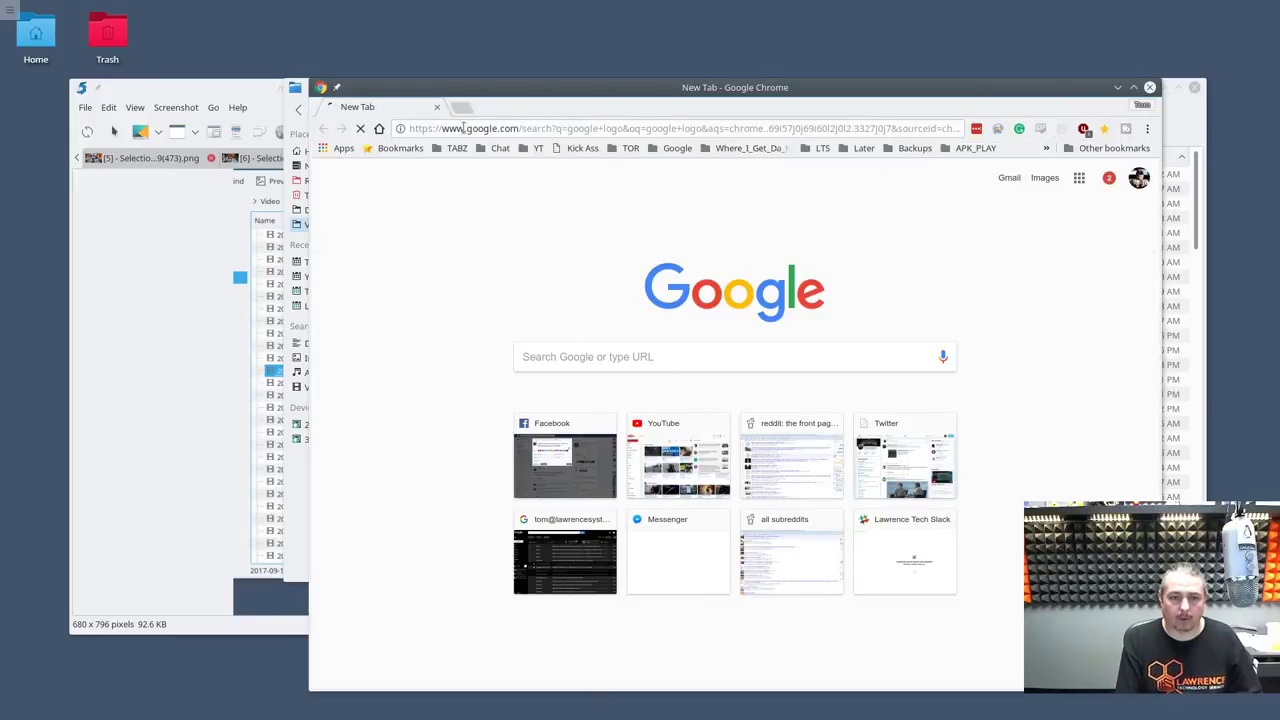
{"action": "left_click", "coordinate": [465, 225]}
- Preview the G logo and the Google wordmark images, then minimize Chrome
{"action": "left_click", "coordinate": [660, 375]}
{"action": "key", "text": "Left"}
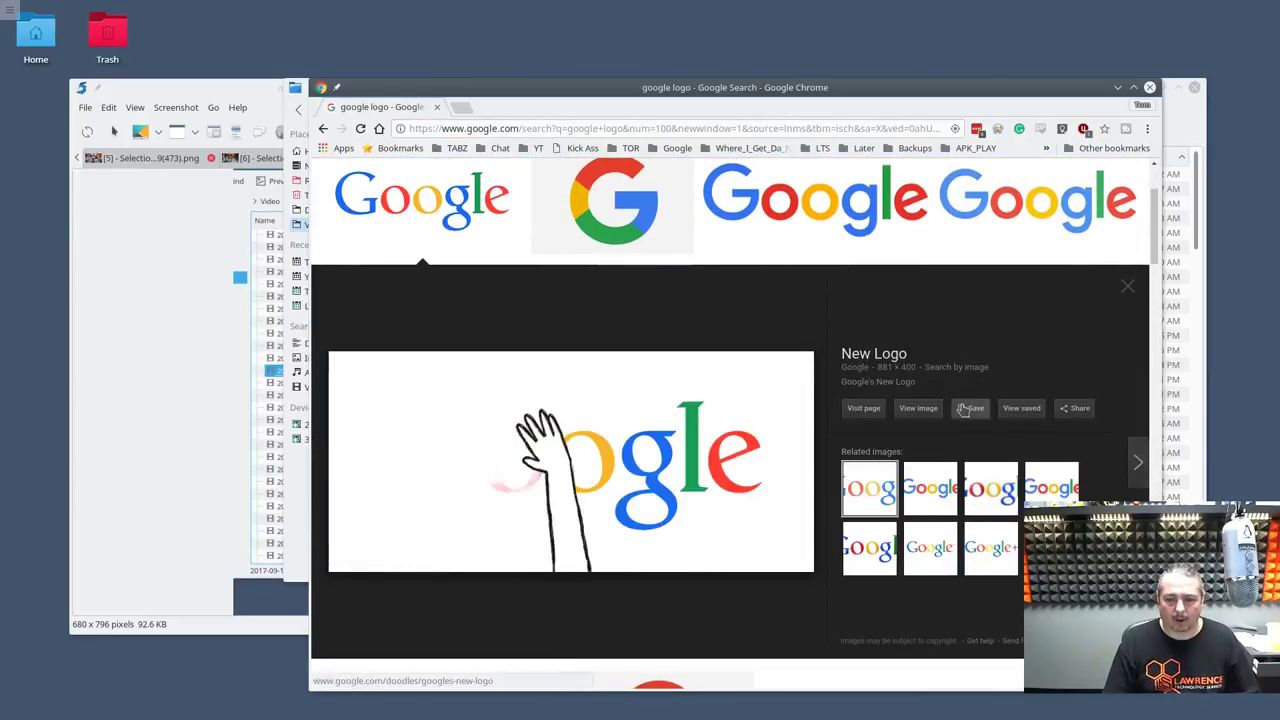
{"action": "left_click", "coordinate": [798, 174]}
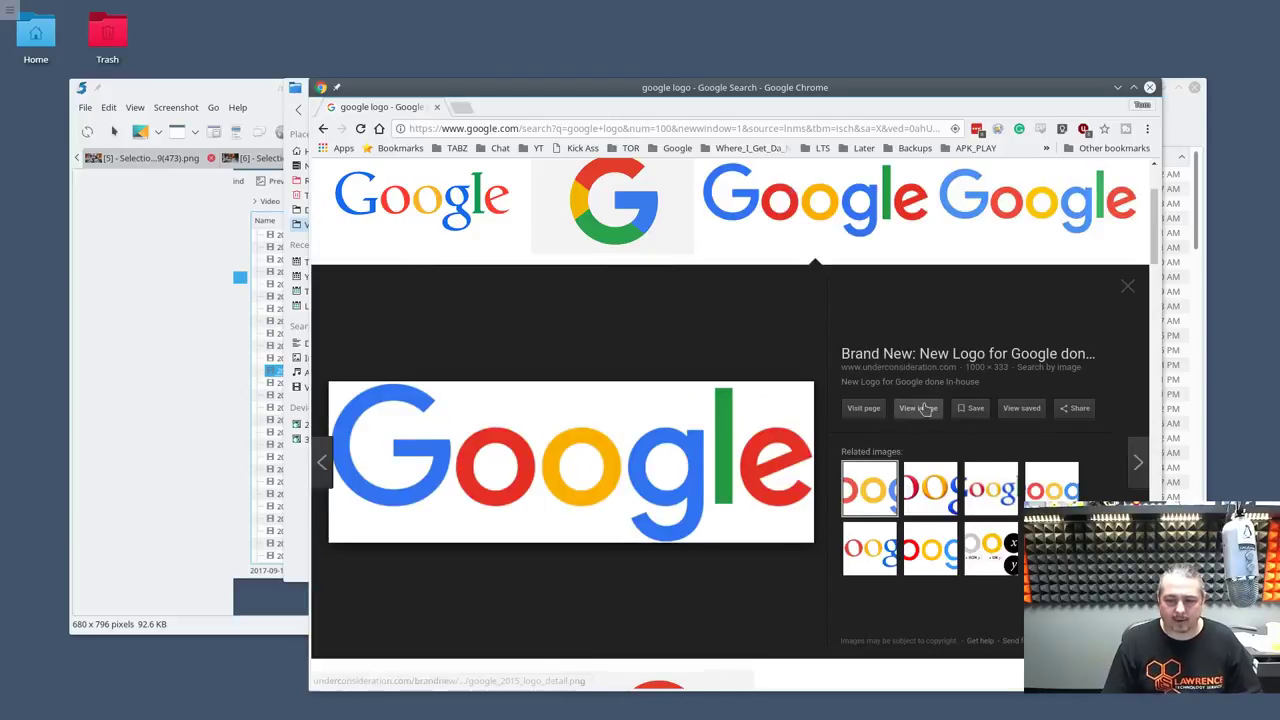
{"action": "left_click", "coordinate": [1117, 87]}
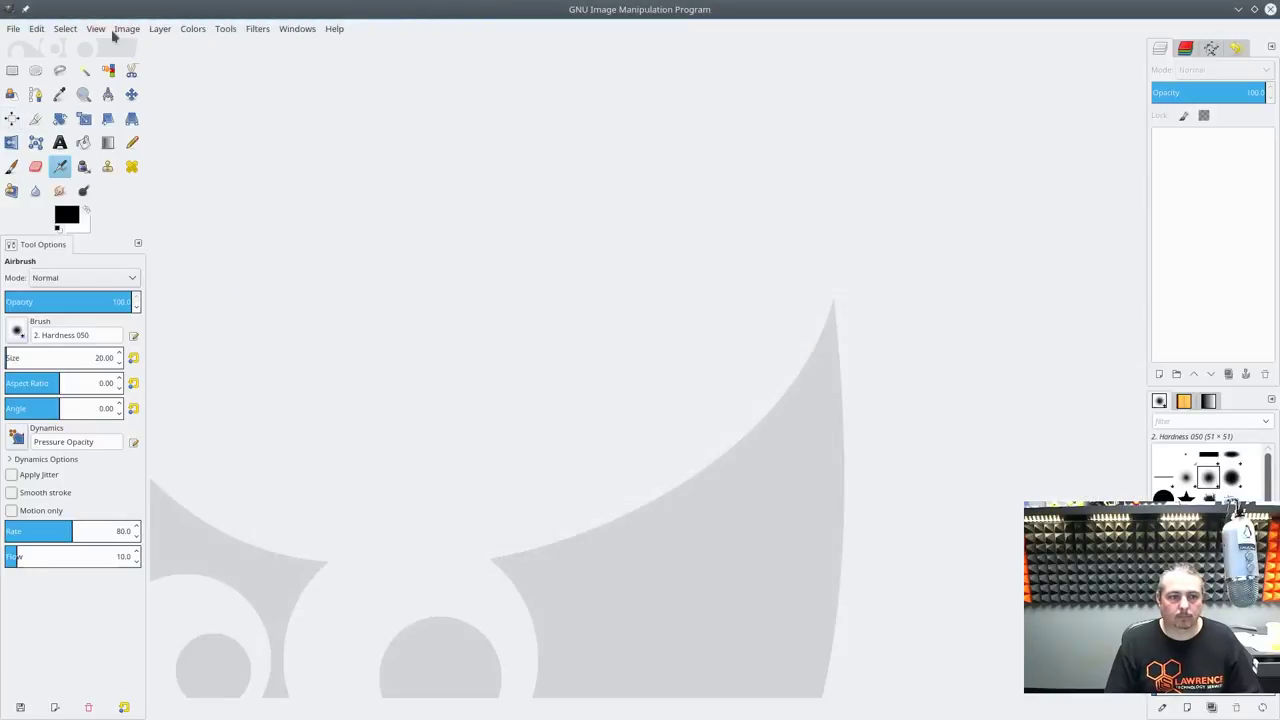
- Open YouTube_2017_Template_Gimp.xcf from GIMP's recent files
{"action": "left_click", "coordinate": [13, 30]}
{"action": "mouse_move", "coordinate": [88, 137]}
{"action": "left_click", "coordinate": [350, 163]}
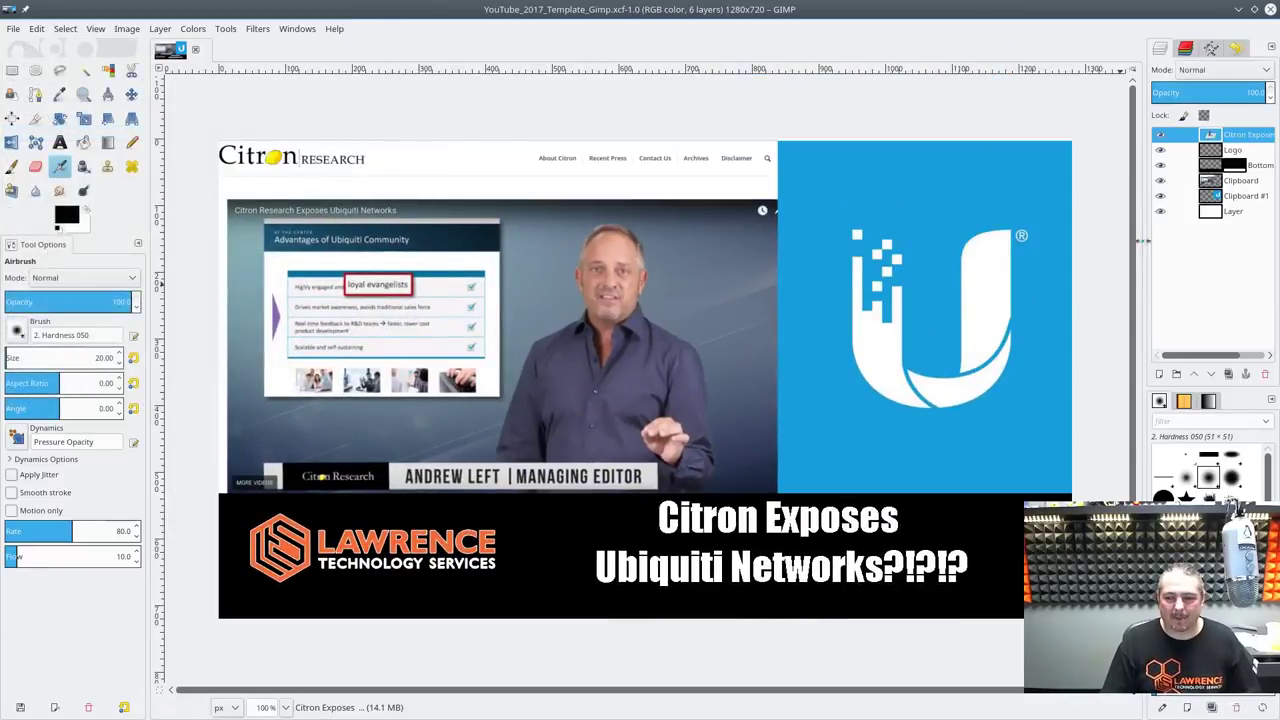
- Step through the Clipboard, Bottom, Logo and Citron Exposes layers, then delete the pasted Citron screenshot layer
{"action": "left_click", "coordinate": [1245, 196]}
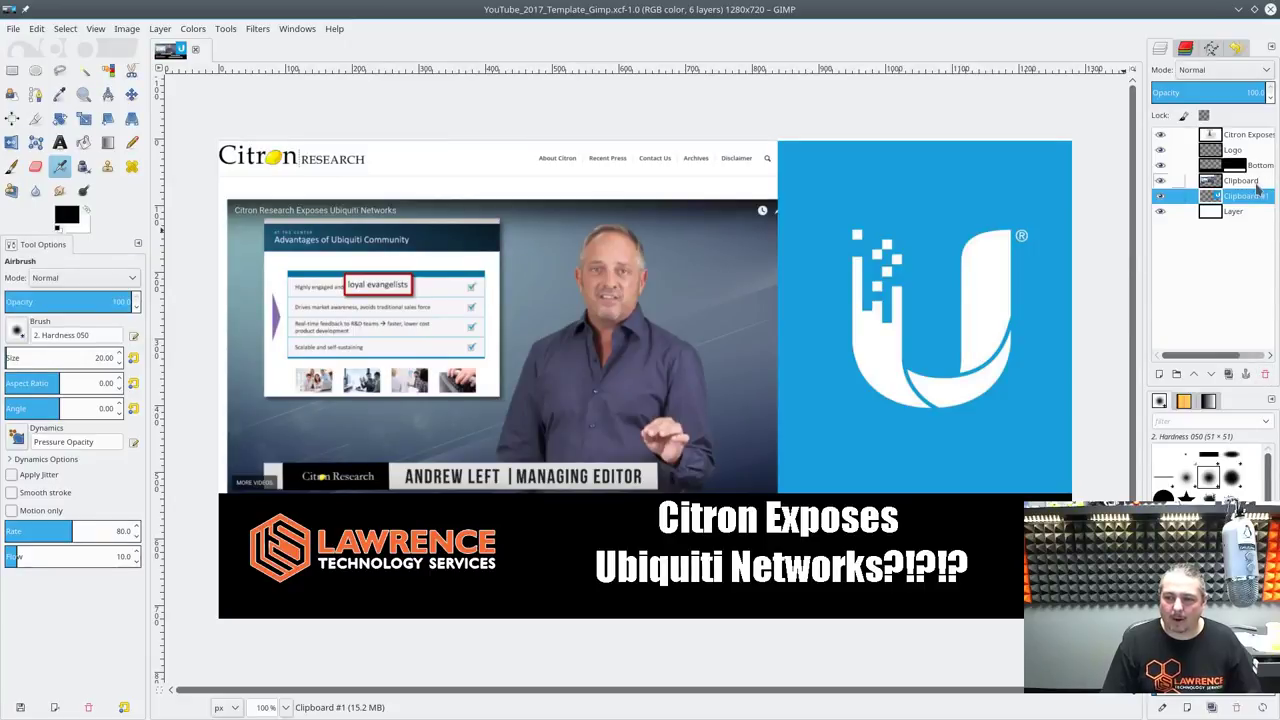
{"action": "left_click", "coordinate": [1256, 181]}
{"action": "left_click", "coordinate": [1256, 166]}
{"action": "left_click", "coordinate": [1255, 150]}
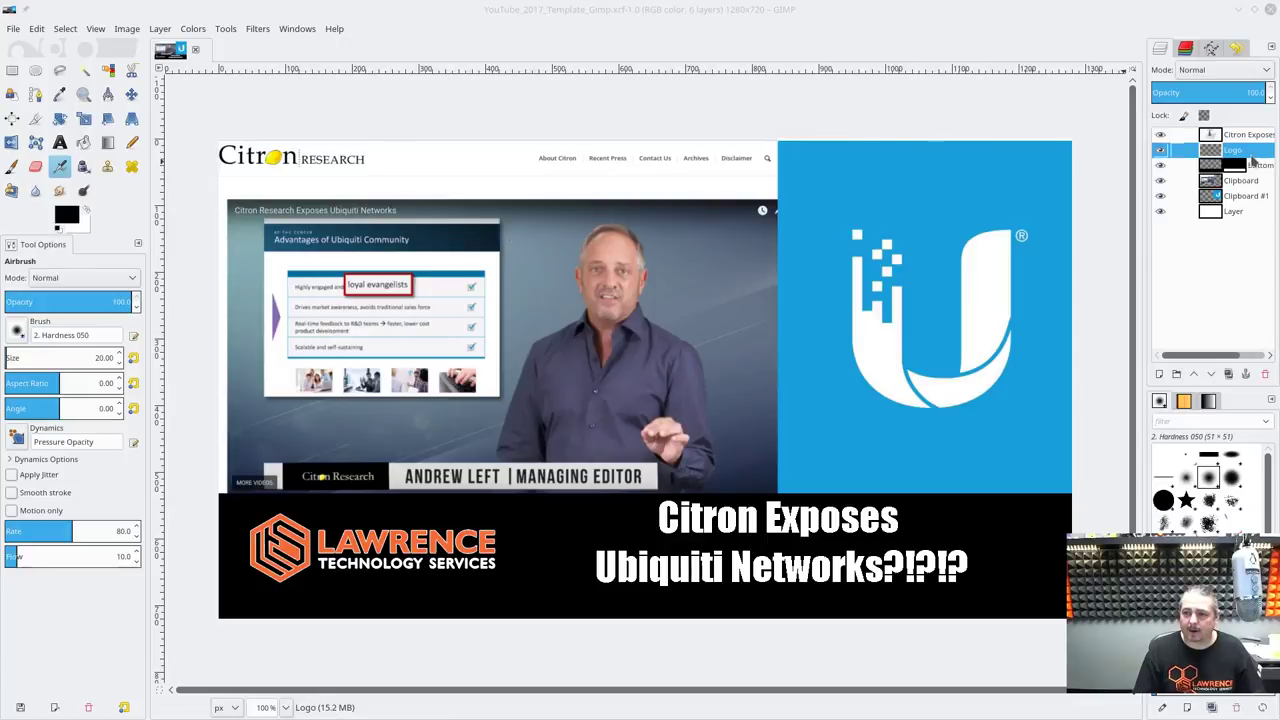
{"action": "left_click", "coordinate": [1252, 148]}
{"action": "left_click", "coordinate": [1254, 138]}
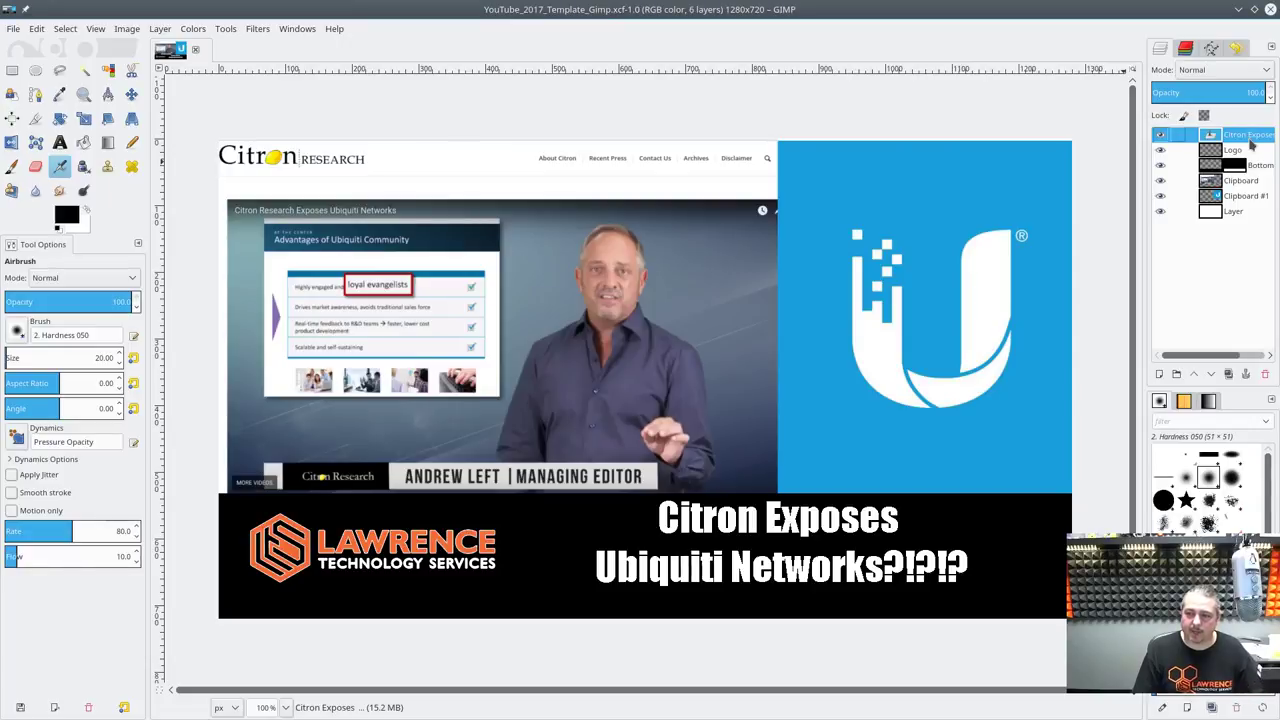
{"action": "left_click", "coordinate": [1248, 151]}
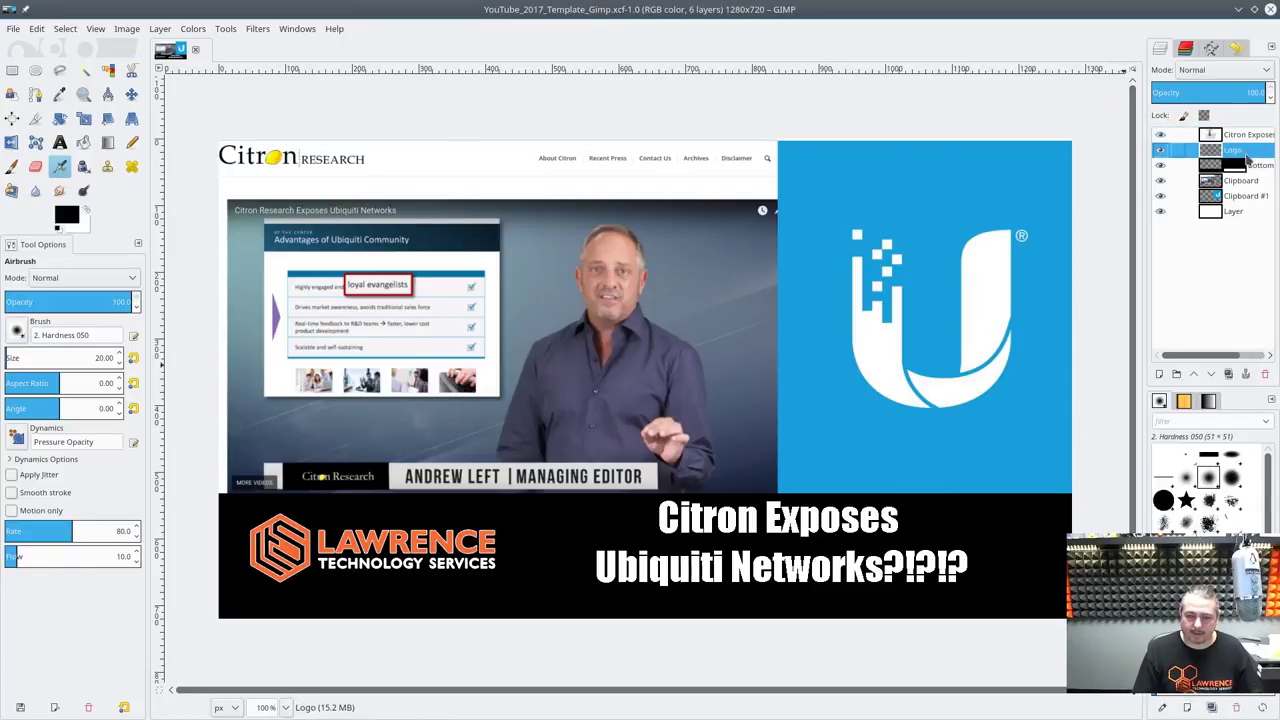
{"action": "left_click", "coordinate": [1240, 165]}
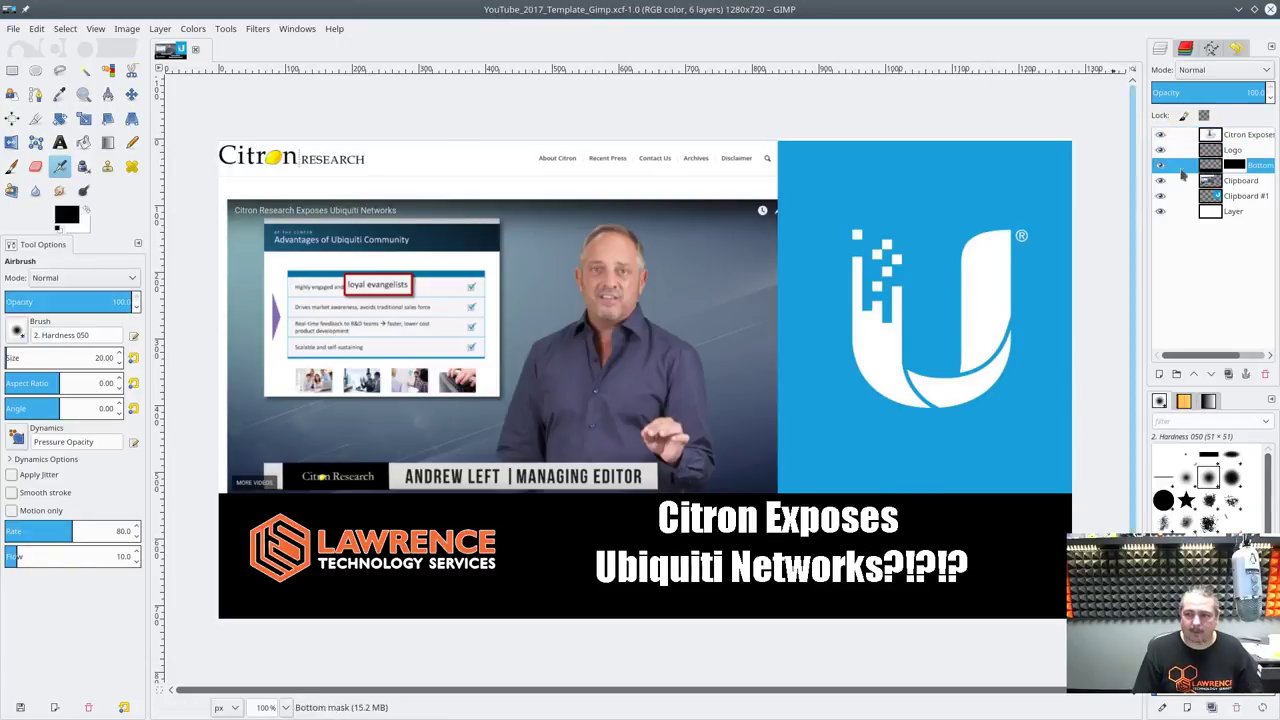
{"action": "left_click", "coordinate": [1250, 181]}
{"action": "left_click", "coordinate": [1255, 197]}
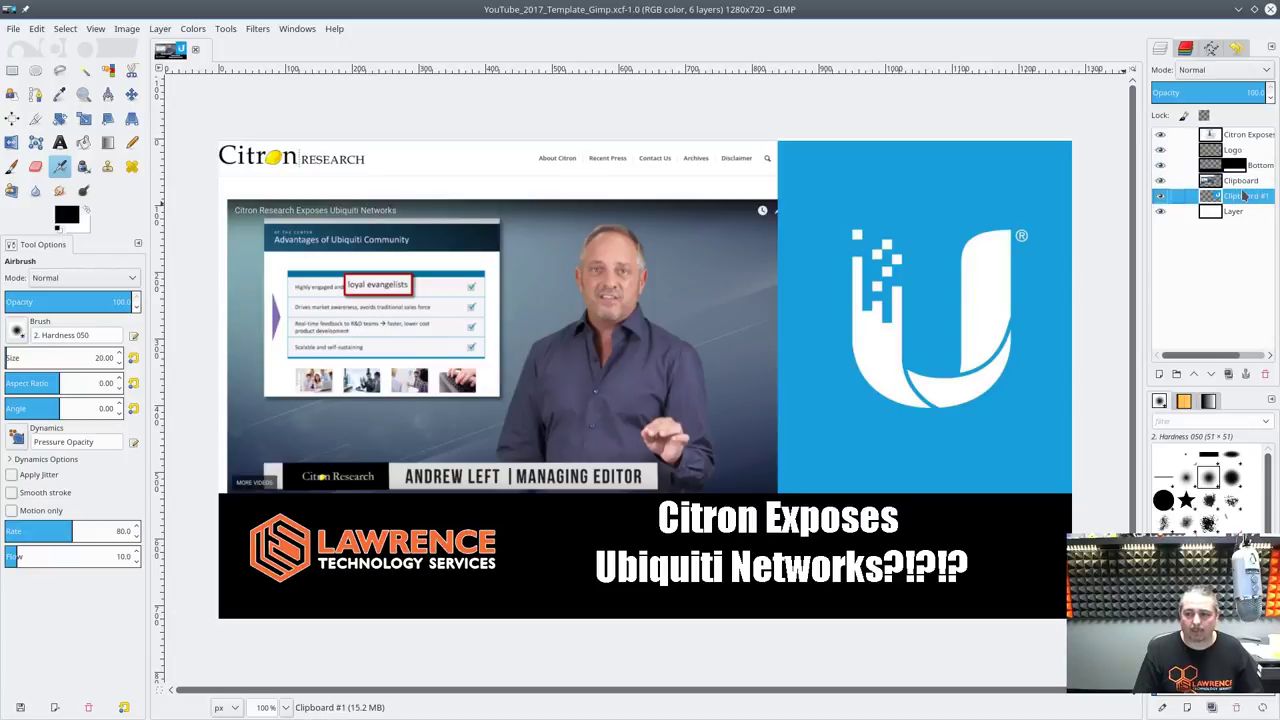
{"action": "left_click", "coordinate": [1245, 181]}
- Delete the Ubiquiti logo layer and retype the title's first line as 'My Video Editing Workflow'
{"action": "left_click", "coordinate": [1265, 374]}
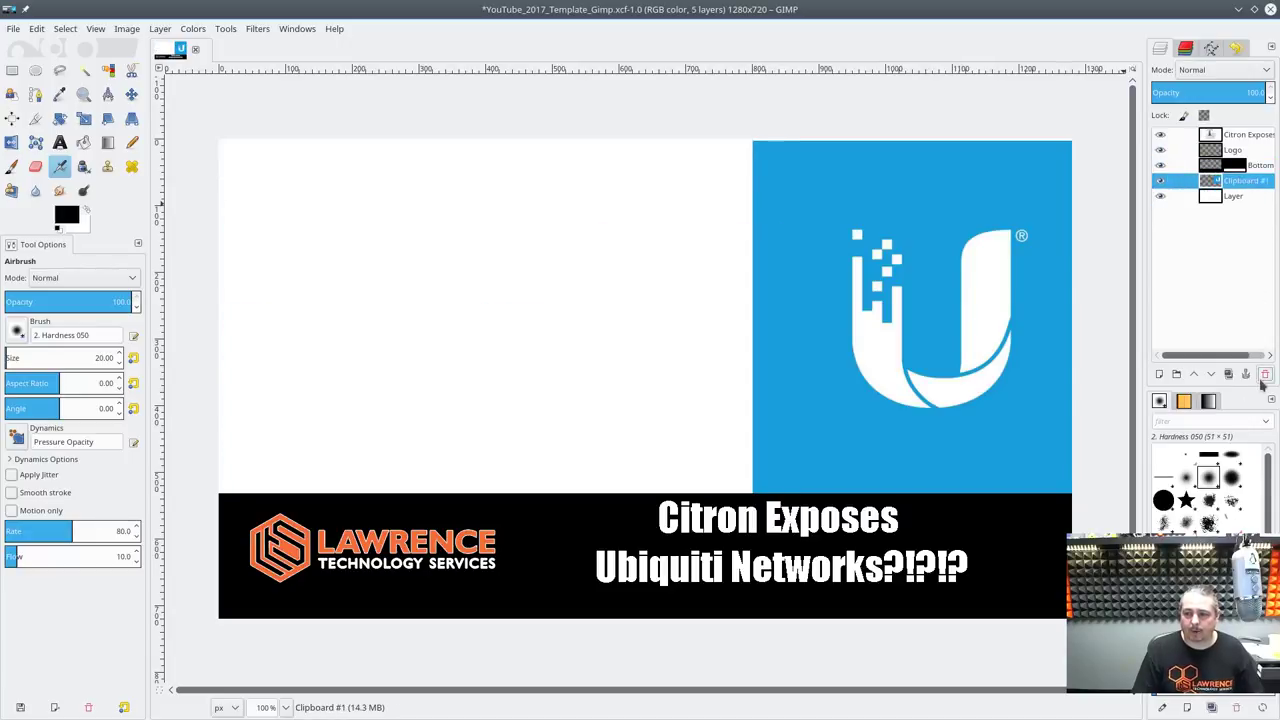
{"action": "left_click", "coordinate": [1265, 374]}
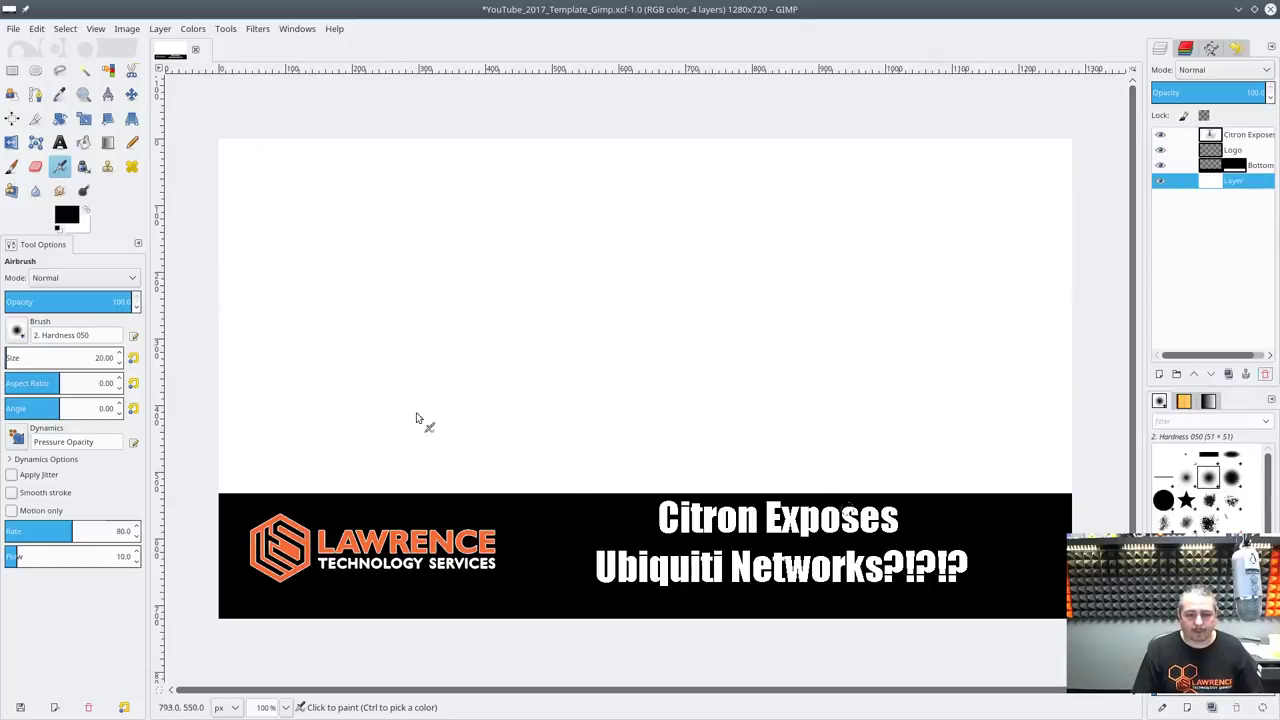
{"action": "left_click", "coordinate": [60, 142]}
{"action": "left_click_drag", "start_coordinate": [659, 517], "coordinate": [690, 518]}
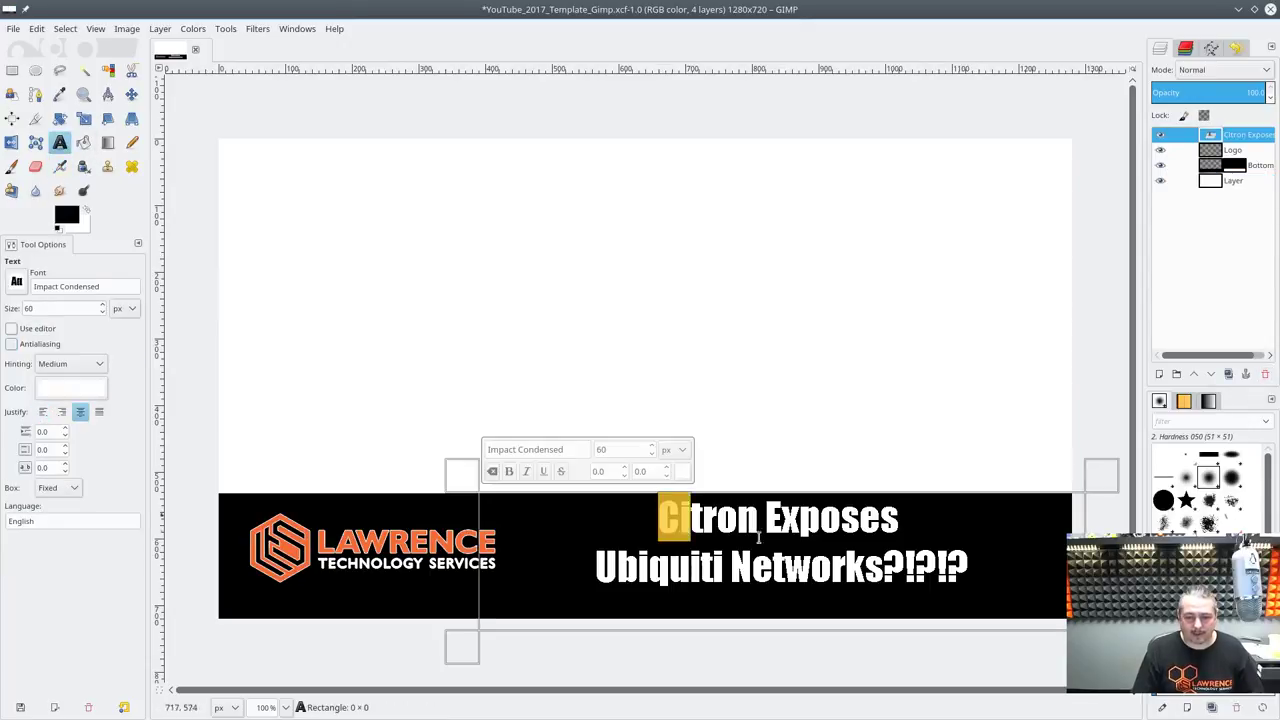
{"action": "key", "text": "ctrl+a"}
{"action": "type", "text": "Ei"}
{"action": "key", "text": "BackSpace"}
{"action": "key", "text": "BackSpace"}
{"action": "type", "text": "My Vide"}
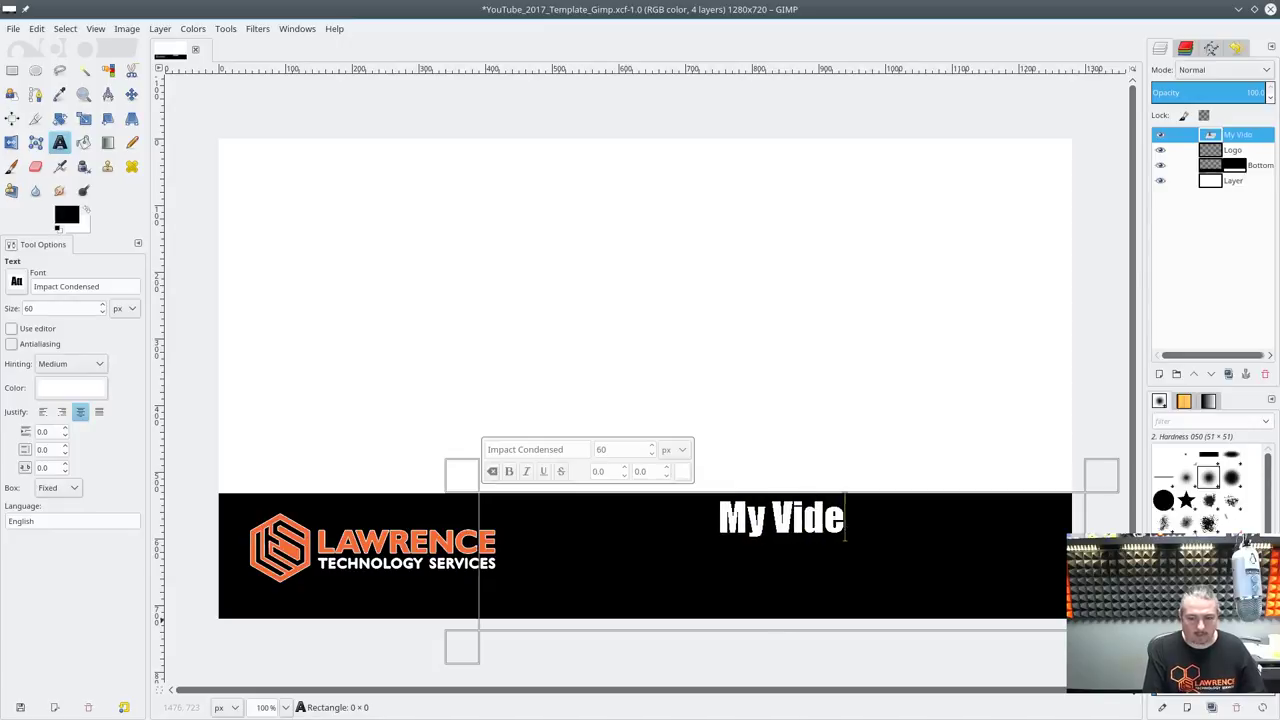
{"action": "type", "text": "o Editing"}
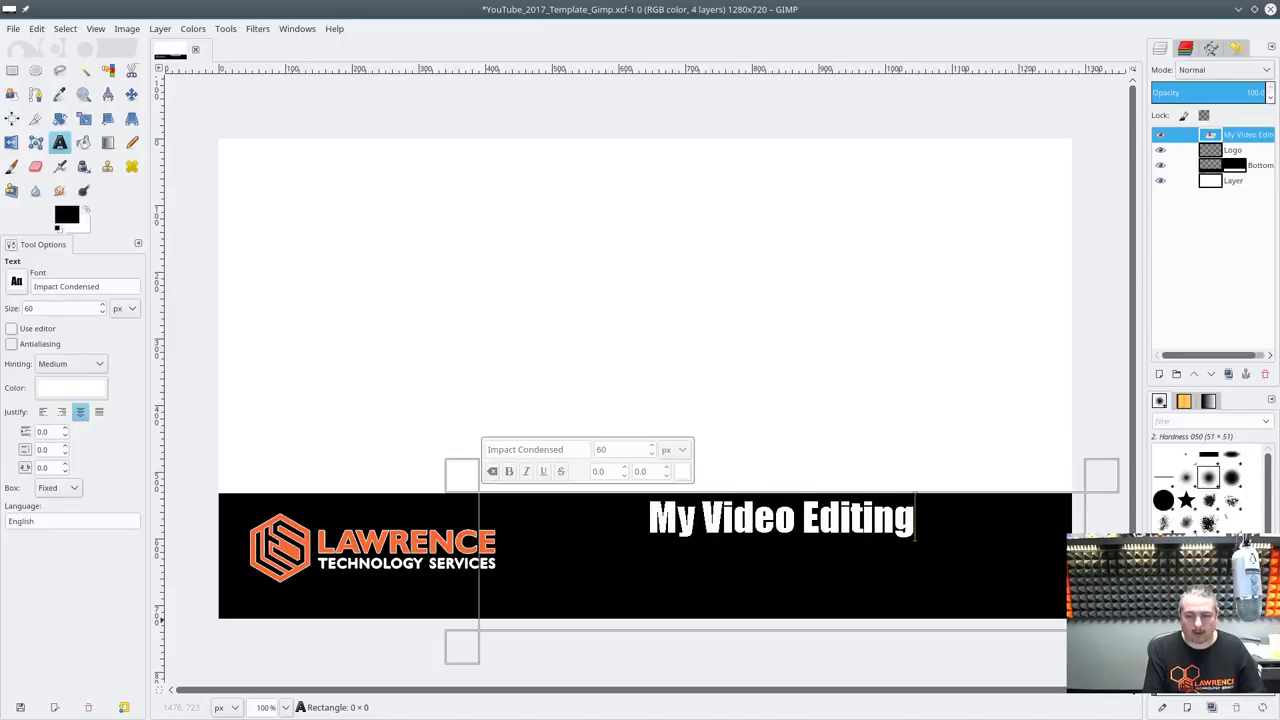
{"action": "type", "text": " Workfo"}
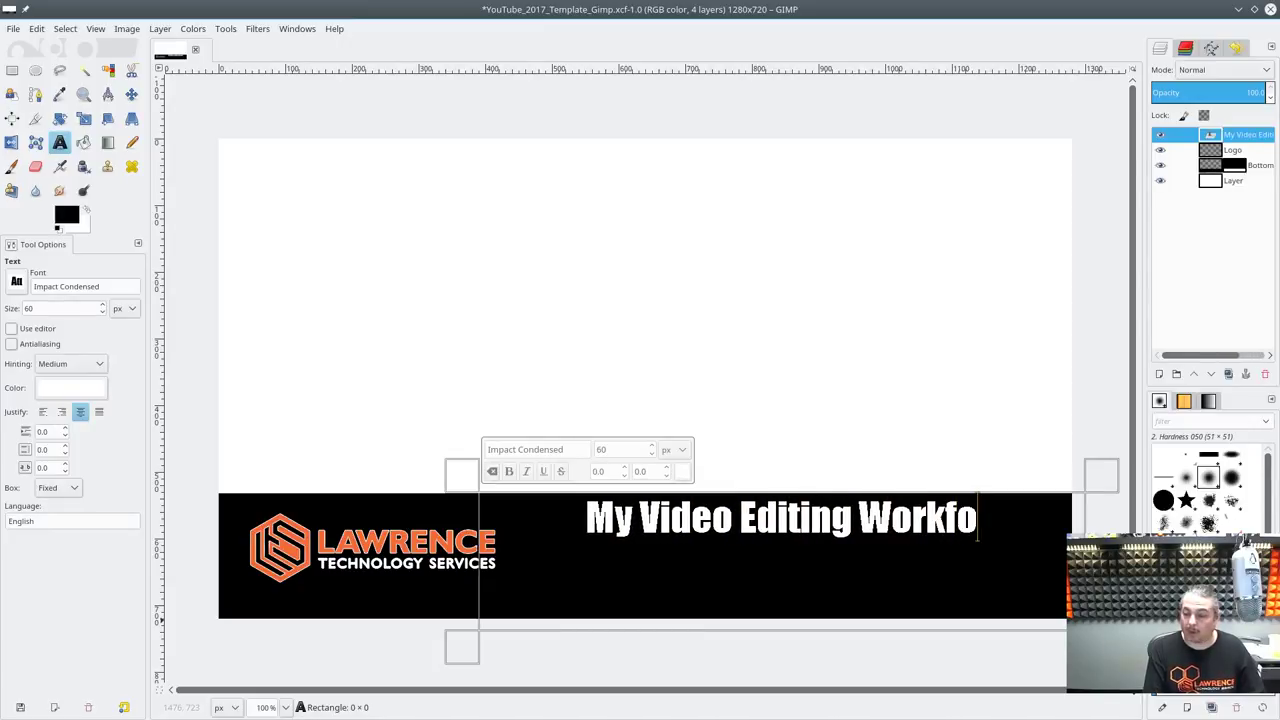
{"action": "key", "text": "BackSpace"}
{"action": "type", "text": "low"}
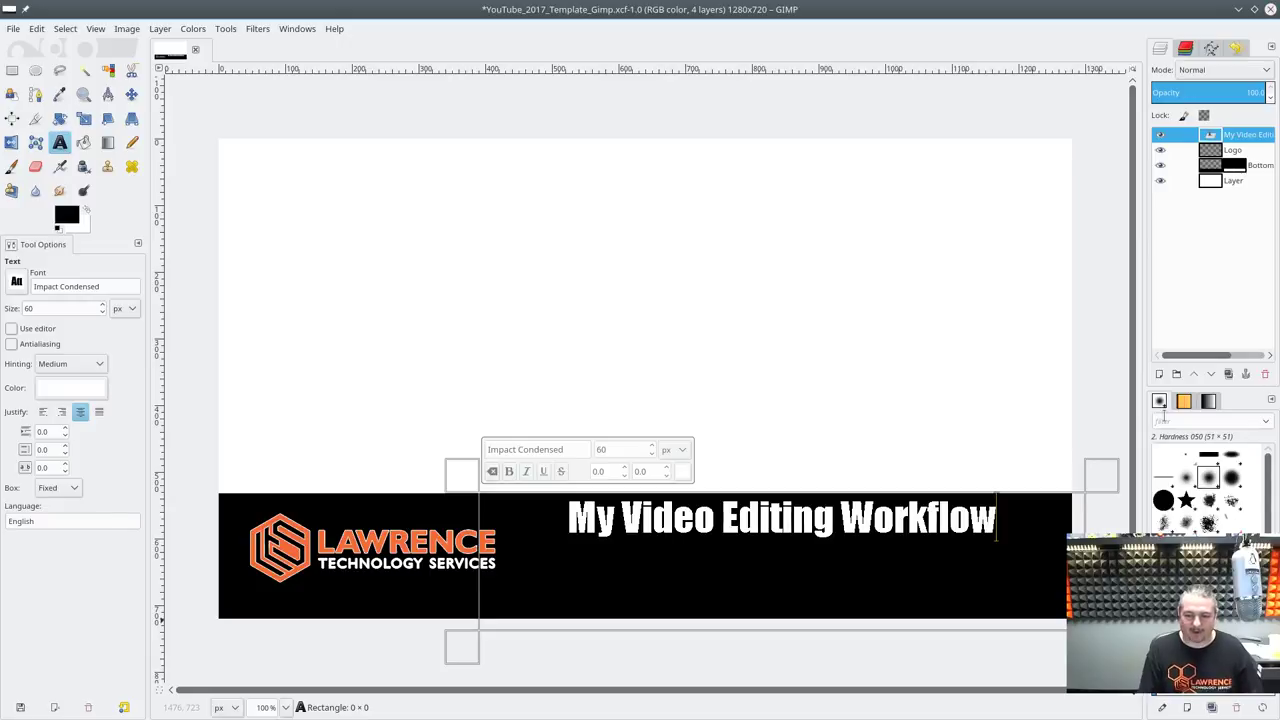
- Add a second title line reading 'Using Linux & Kdenlive'
{"action": "key", "text": "Return"}
{"action": "type", "text": "Using Linux"}
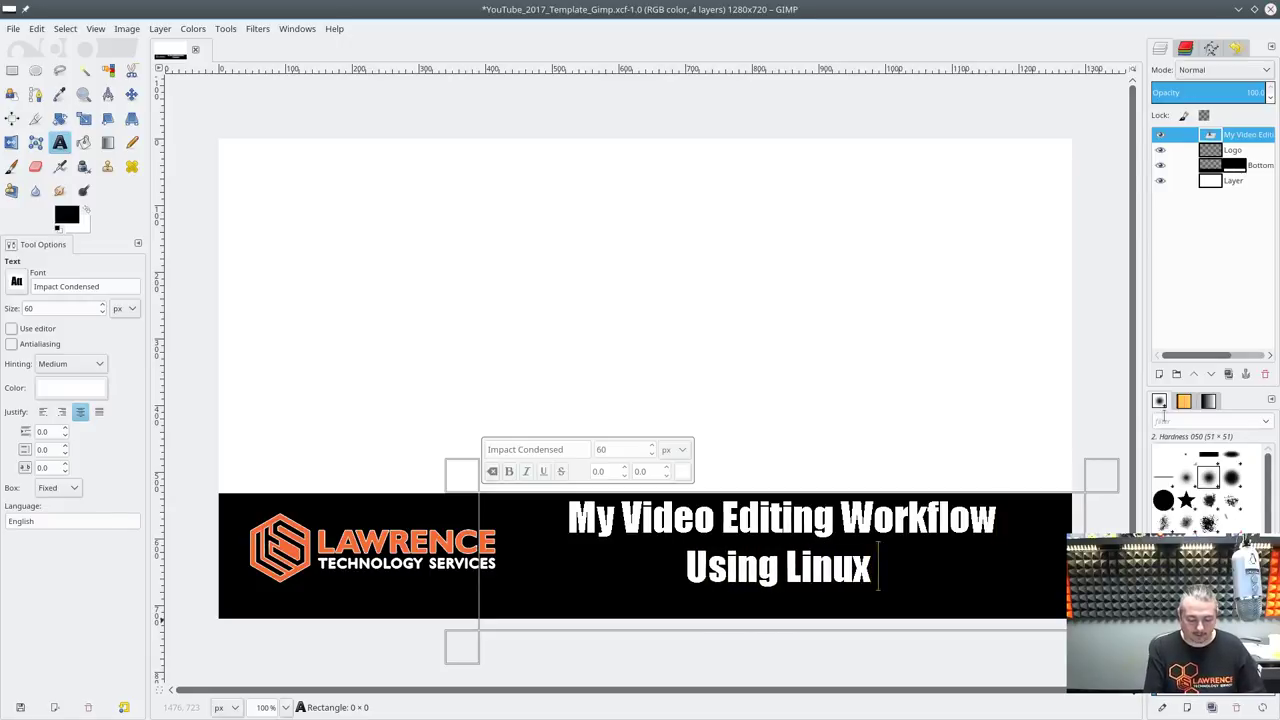
{"action": "type", "text": " & KdenLinve"}
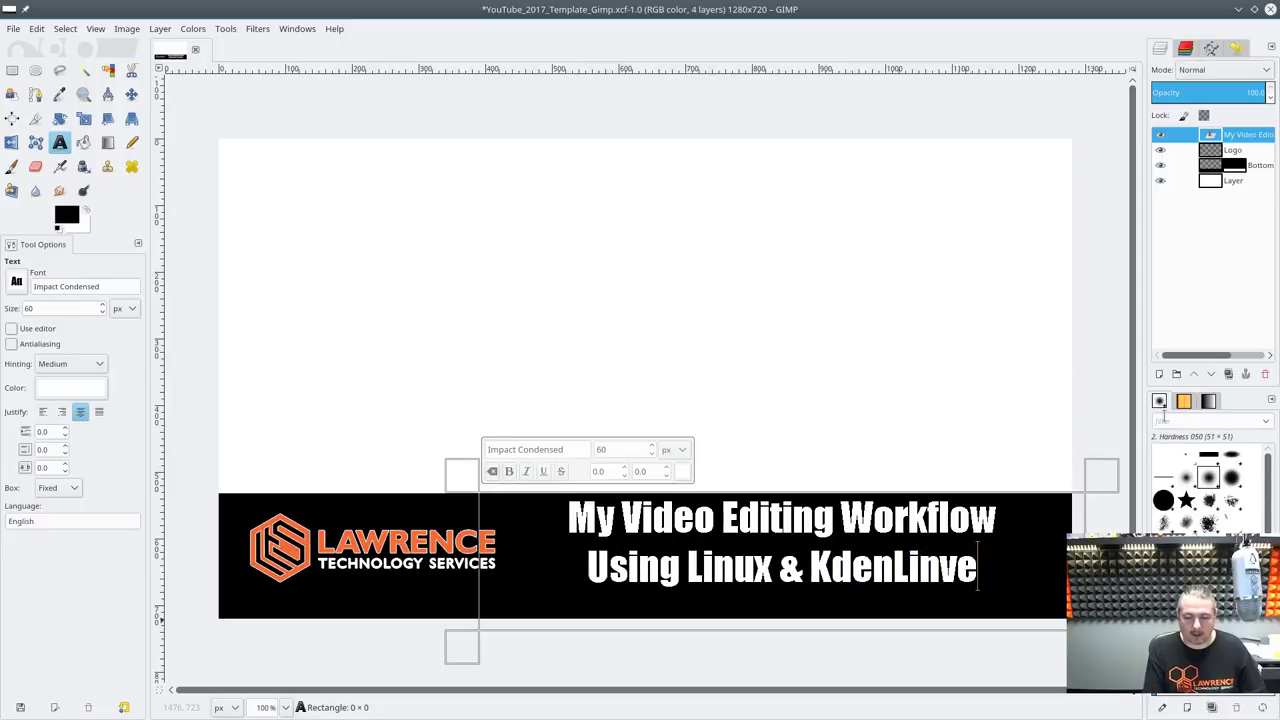
{"action": "key", "text": "BackSpace"}
{"action": "key", "text": "BackSpace"}
{"action": "key", "text": "BackSpace"}
{"action": "key", "text": "BackSpace"}
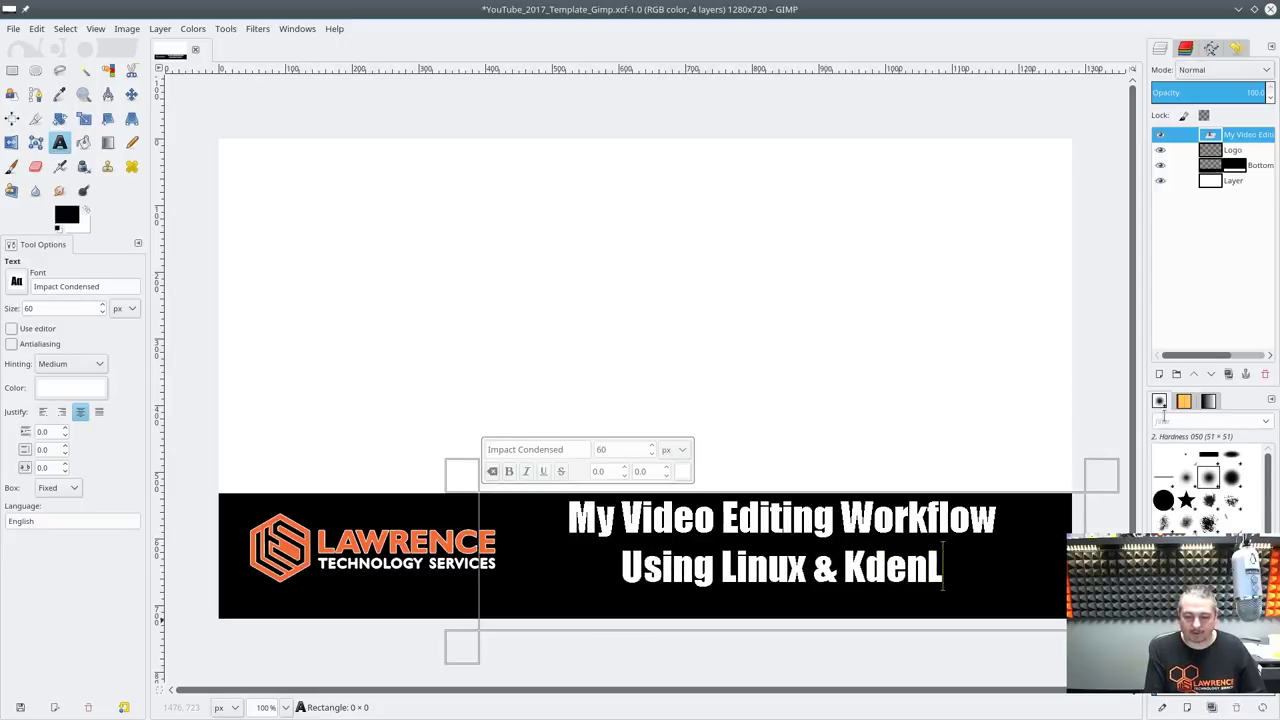
{"action": "key", "text": "BackSpace"}
{"action": "type", "text": "live"}
- Edit the second line to read 'Linux, Kdenlive, Gimp, Shutter'
{"action": "key", "text": "ctrl+Left"}
{"action": "key", "text": "ctrl+Left"}
{"action": "key", "text": "ctrl+Left"}
{"action": "key", "text": "ctrl+Right"}
{"action": "key", "text": "ctrl+Left"}
{"action": "key", "text": "ctrl+Right"}
{"action": "key", "text": "End"}
{"action": "key", "text": "ctrl+Left"}
{"action": "key", "text": "ctrl+Left"}
{"action": "key", "text": "ctrl+Left"}
{"action": "key", "text": "ctrl+BackSpace"}
{"action": "key", "text": "ctrl+Right"}
{"action": "key", "text": "ctrl+shift+Right"}
{"action": "type", "text": ","}
{"action": "key", "text": "End"}
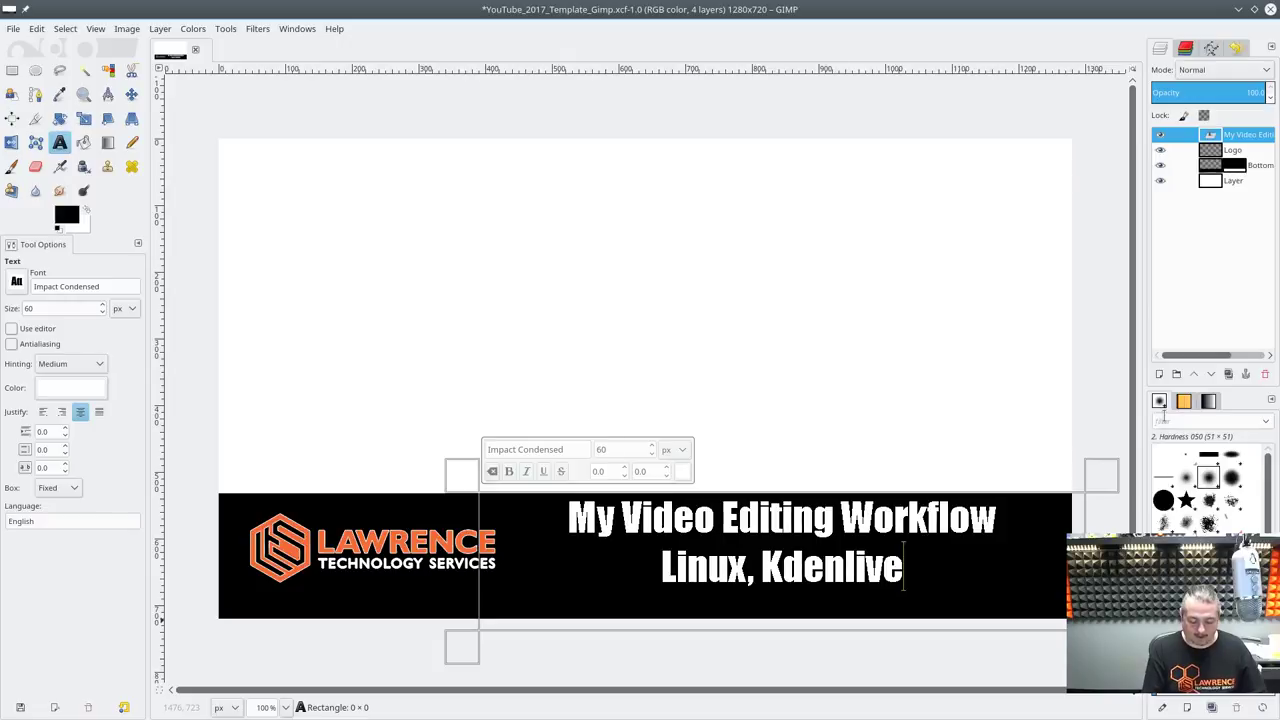
{"action": "type", "text": ", Gimp,"}
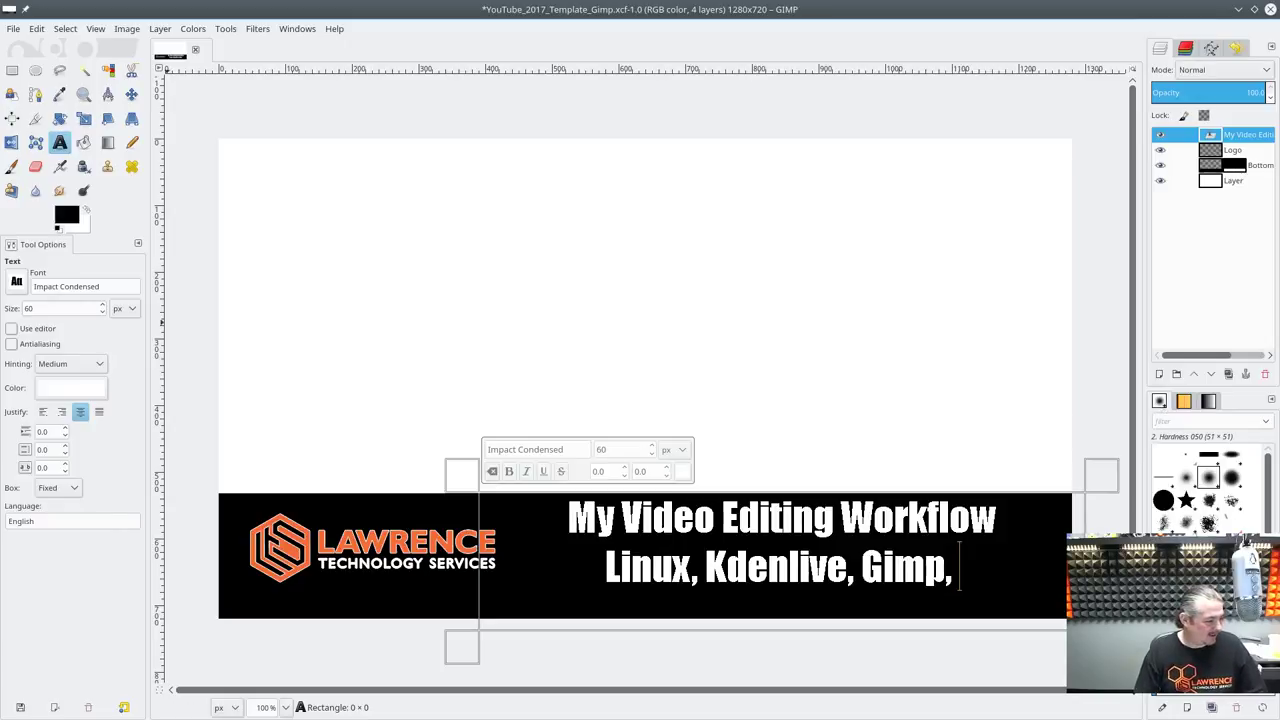
{"action": "type", "text": "Shutter"}
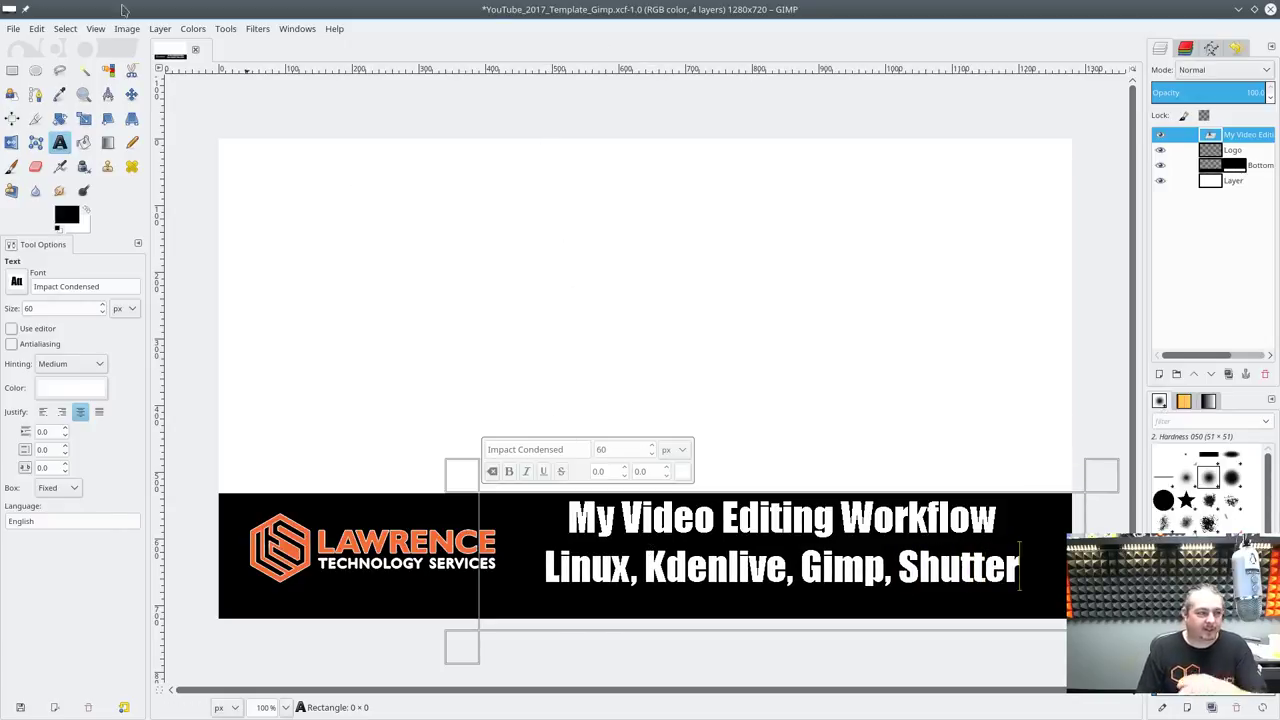
- Save the thumbnail and shrink both title lines to font size 51
{"action": "left_click", "coordinate": [13, 28]}
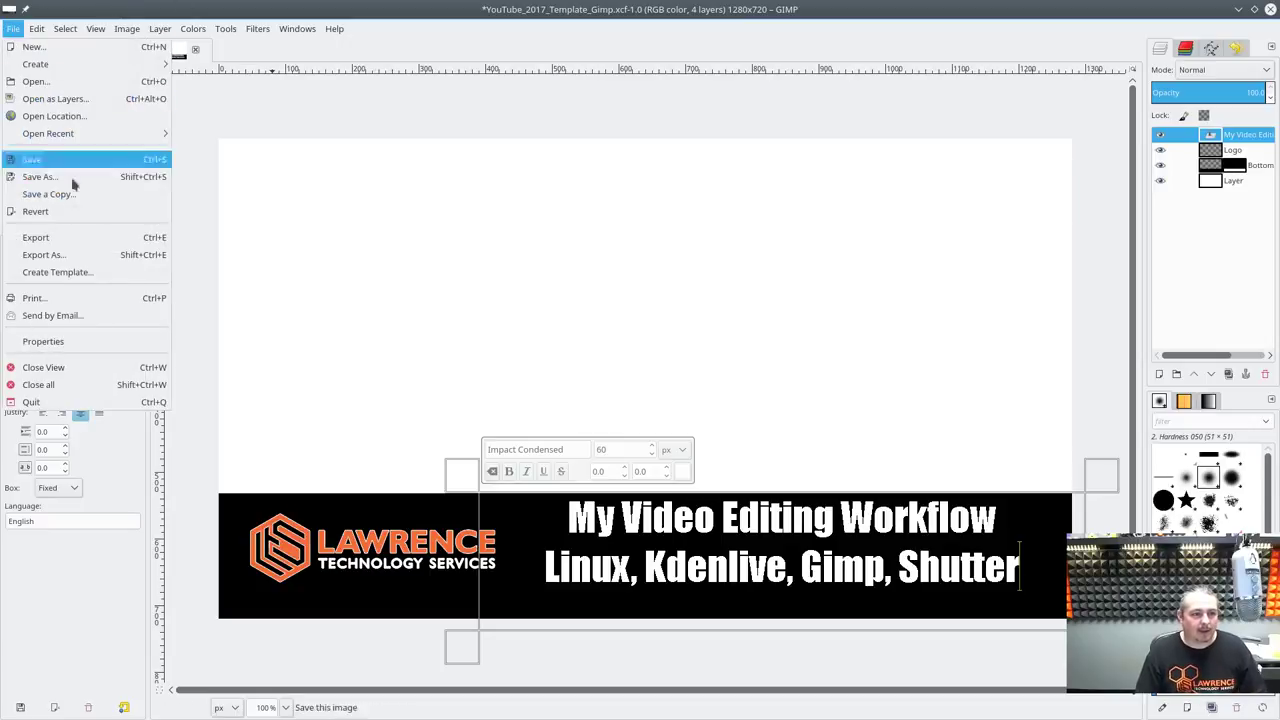
{"action": "left_click", "coordinate": [75, 159]}
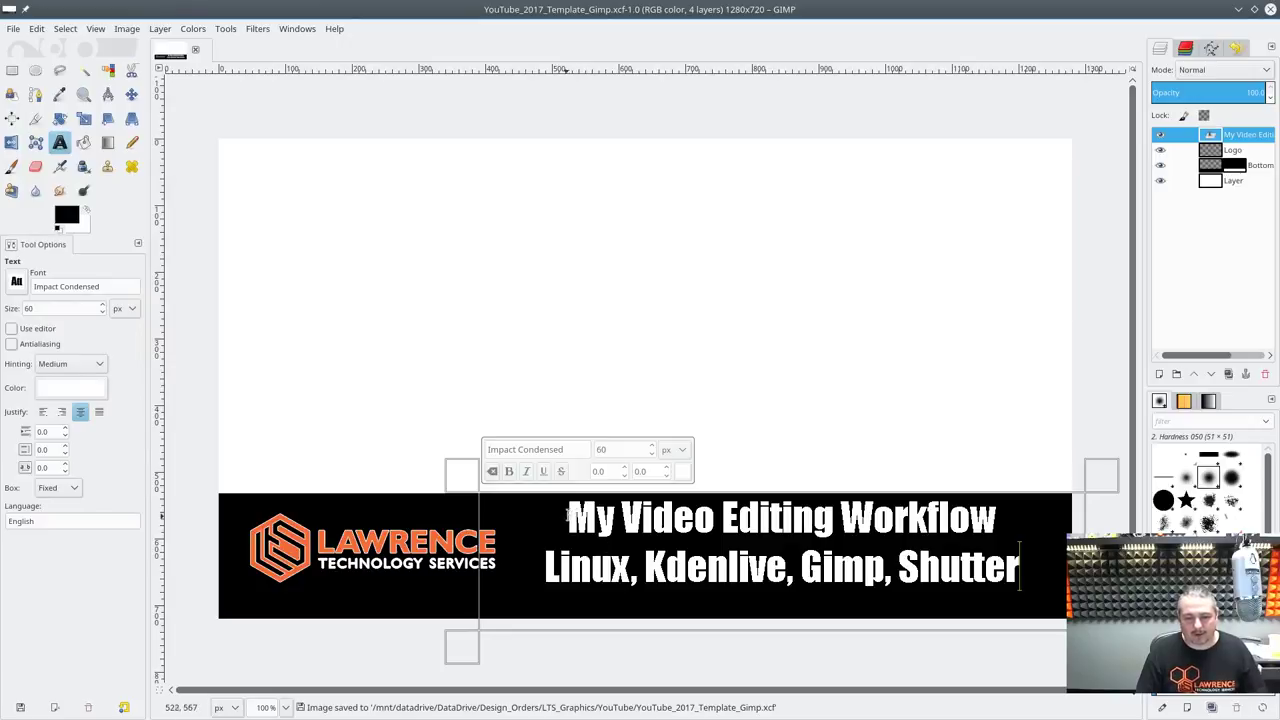
{"action": "left_click_drag", "start_coordinate": [568, 514], "coordinate": [1065, 608]}
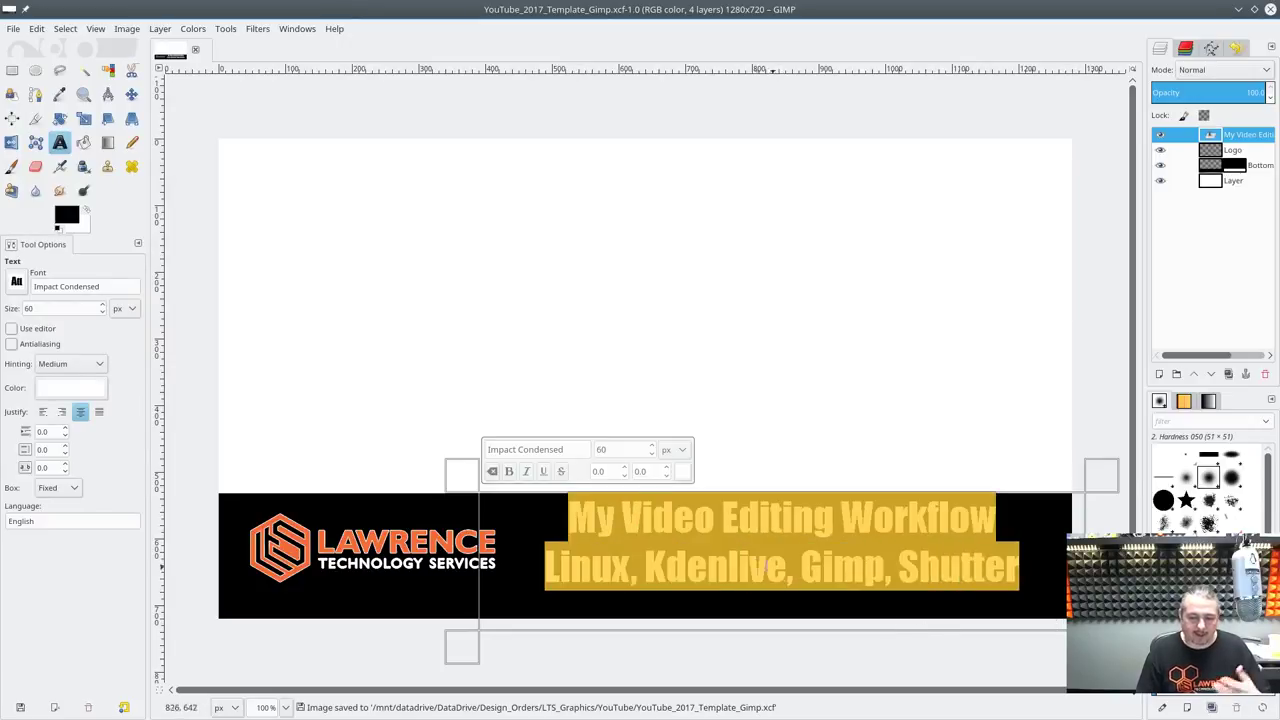
{"action": "left_click", "coordinate": [651, 454]}
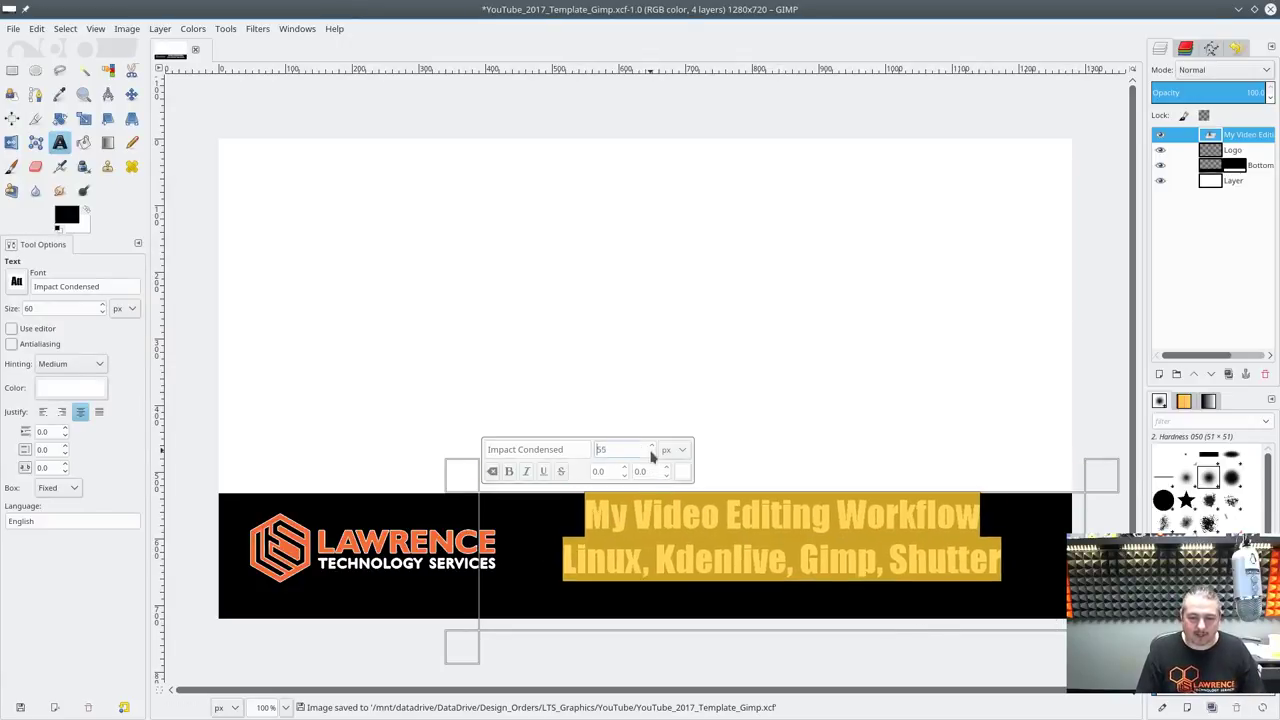
{"action": "left_click", "coordinate": [651, 455]}
{"action": "left_click", "coordinate": [651, 455]}
{"action": "left_click", "coordinate": [651, 455]}
{"action": "left_click", "coordinate": [651, 455]}
{"action": "left_click", "coordinate": [680, 562]}
- Append 'Using' to the first line and replace the comma after Gimp with '&'
{"action": "key", "text": "Up"}
{"action": "key", "text": "End"}
{"action": "type", "text": "Us"}
{"action": "type", "text": "ing"}
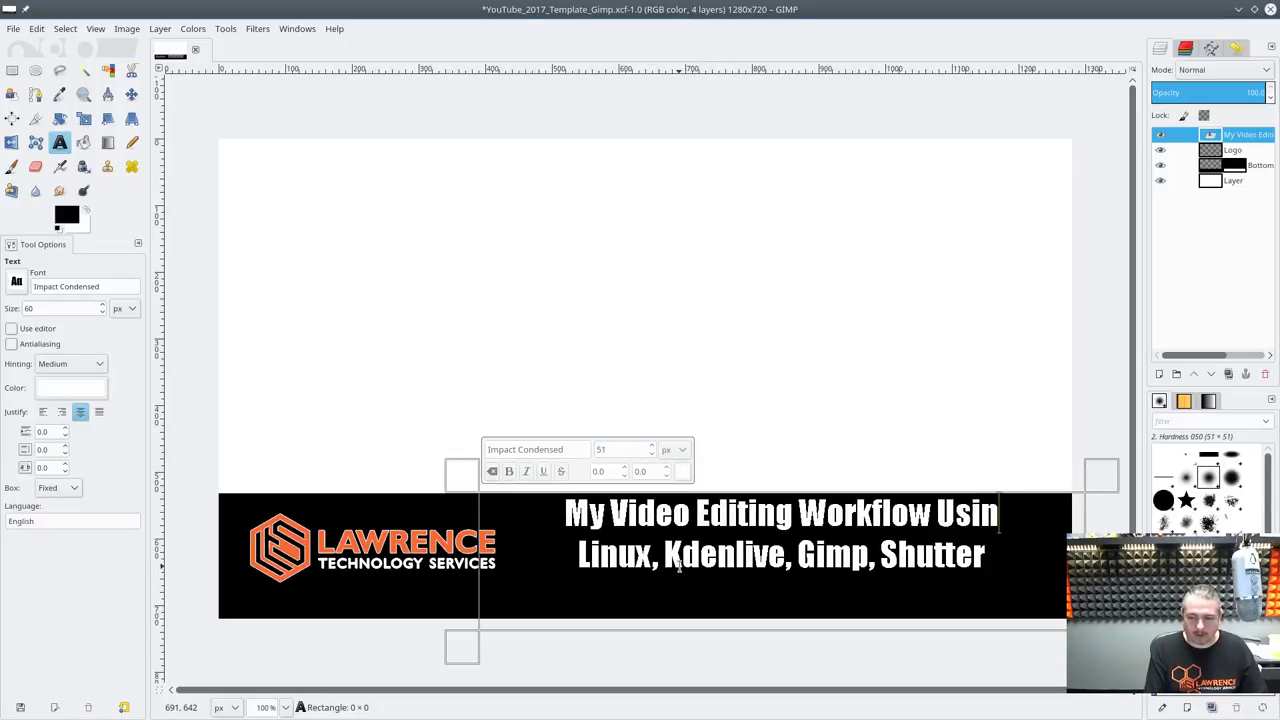
{"action": "key", "text": "ctrl+Left"}
{"action": "key", "text": "Left"}
{"action": "key", "text": "BackSpace"}
{"action": "type", "text": "&"}
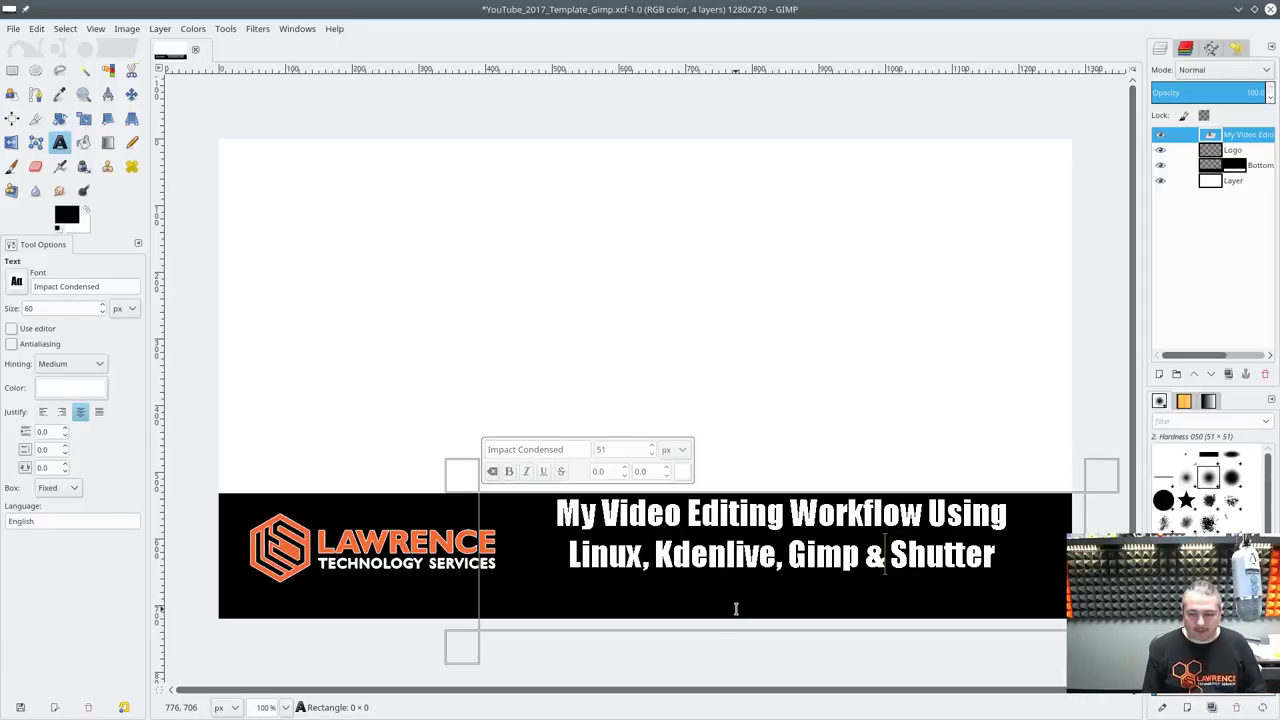
- Insert 'OBS,' before Kdenlive in the second title line
{"action": "key", "text": "ctrl+Left"}
{"action": "key", "text": "ctrl+Left"}
{"action": "key", "text": "ctrl+Left"}
{"action": "key", "text": "ctrl+Right"}
{"action": "key", "text": "Right"}
{"action": "key", "text": "Right"}
{"action": "type", "text": "OBS"}
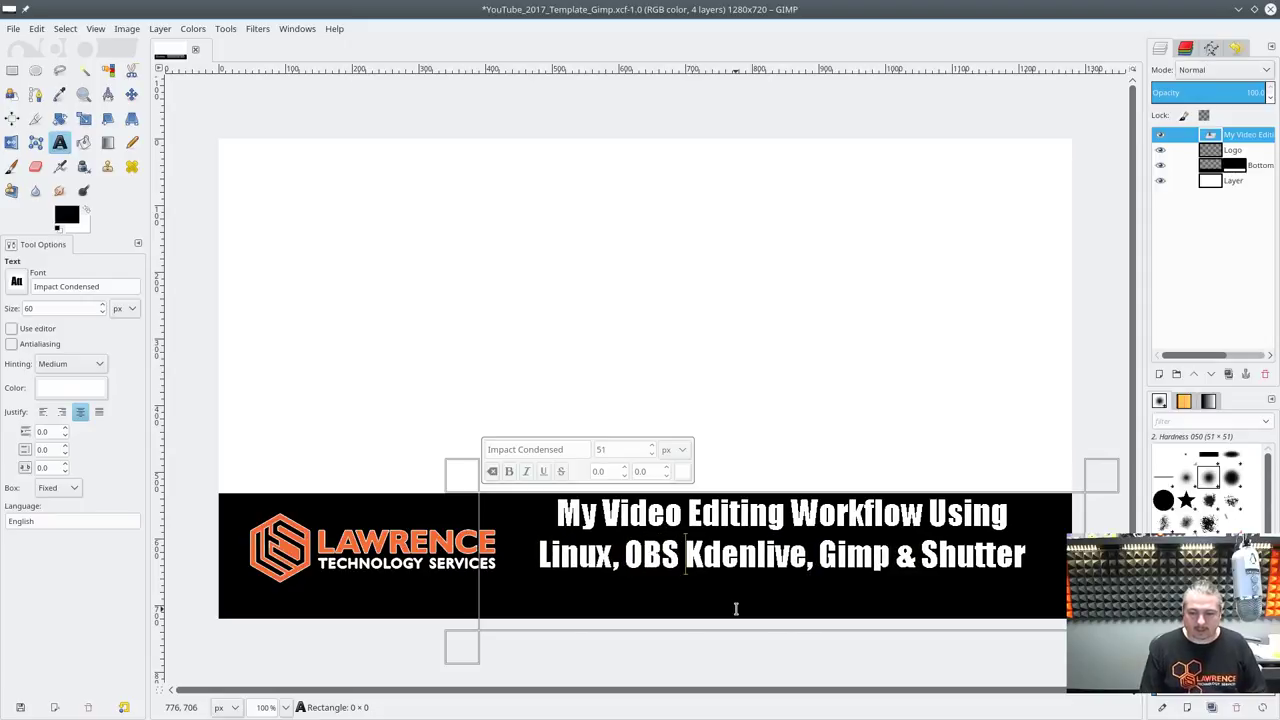
{"action": "key", "text": "Left"}
{"action": "type", "text": ","}
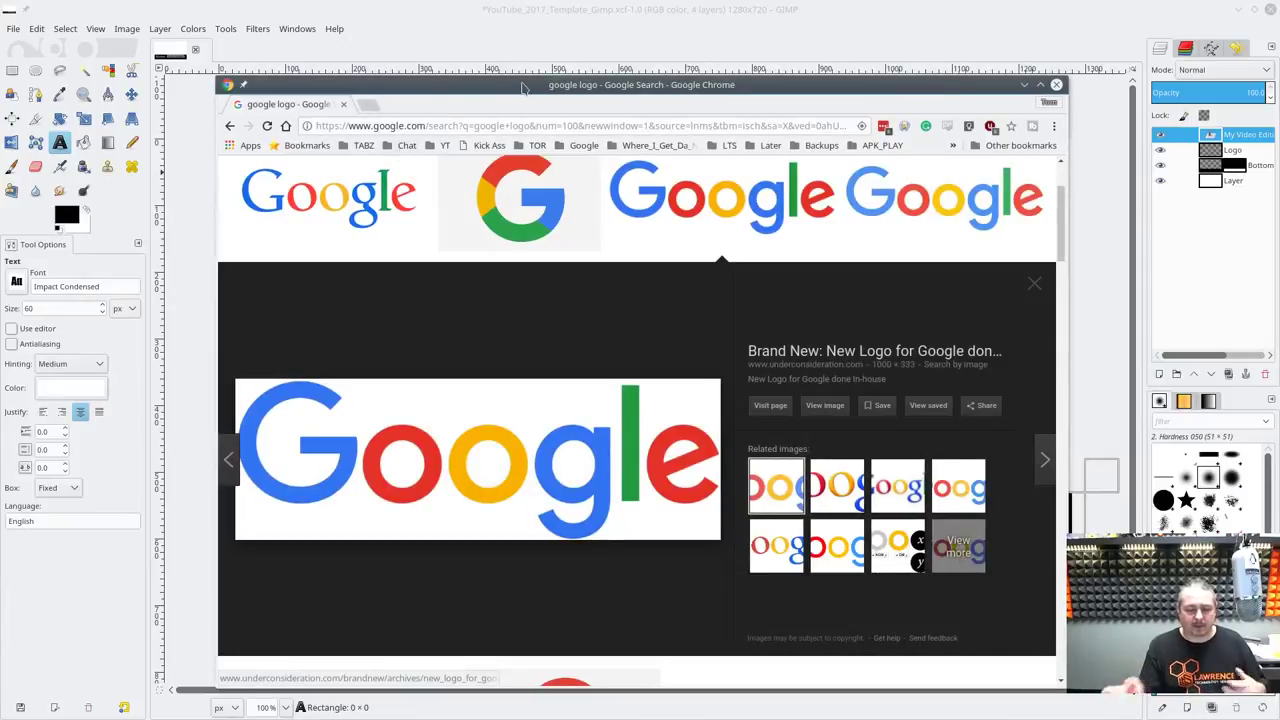
- Search Google Images for 'kdenlive logo'
{"action": "scroll", "coordinate": [500, 180], "scroll_direction": "up", "scroll_amount": 3}
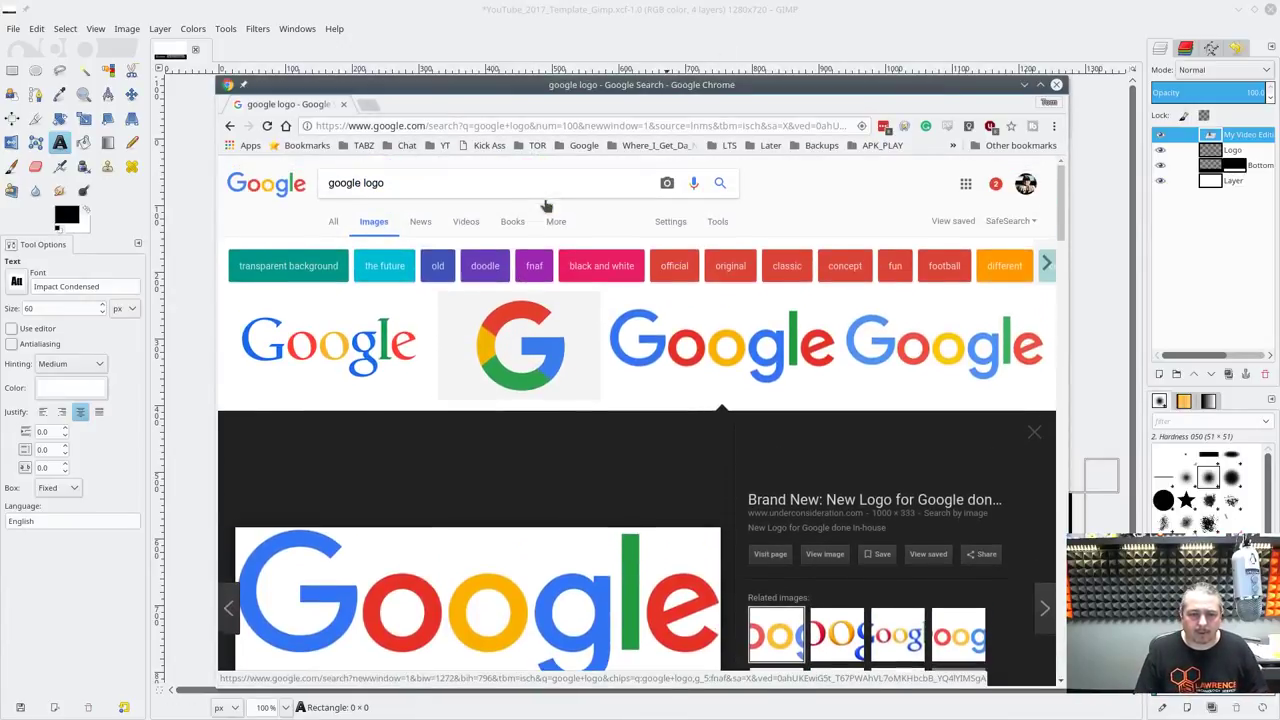
{"action": "triple_click", "coordinate": [453, 183]}
{"action": "type", "text": "kden"}
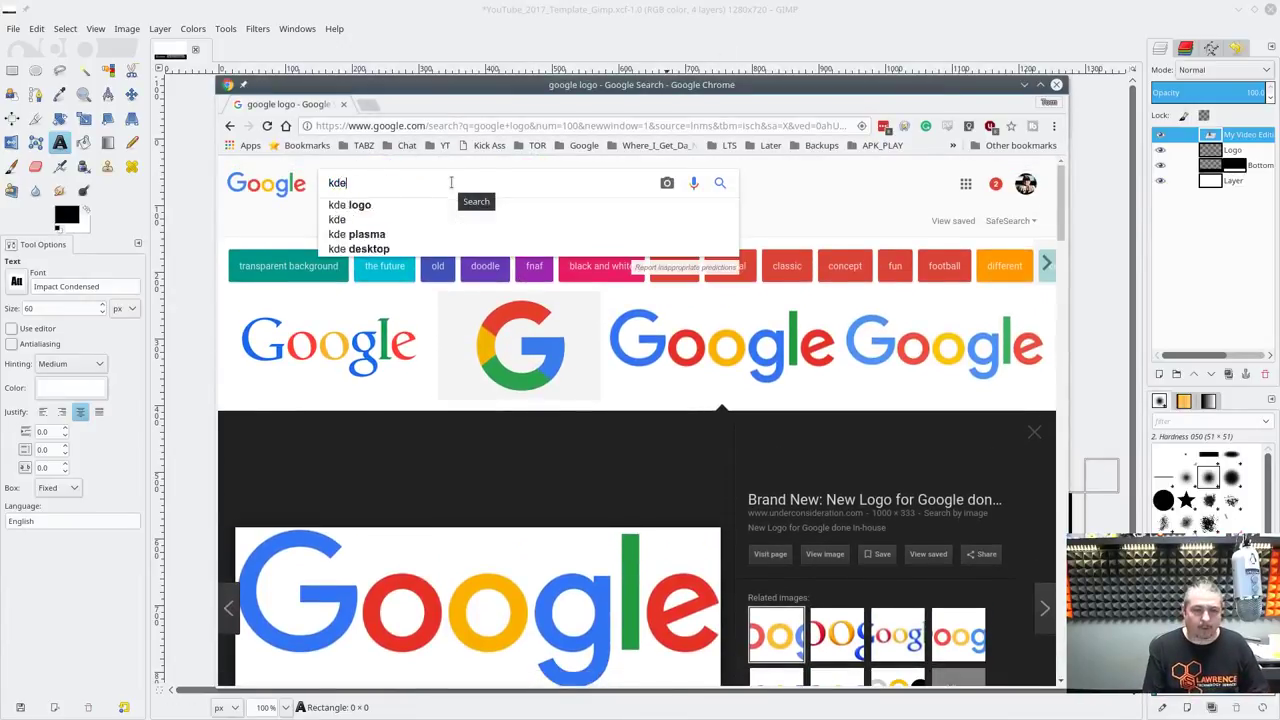
{"action": "key", "text": "Down"}
{"action": "key", "text": "Down"}
{"action": "key", "text": "Down"}
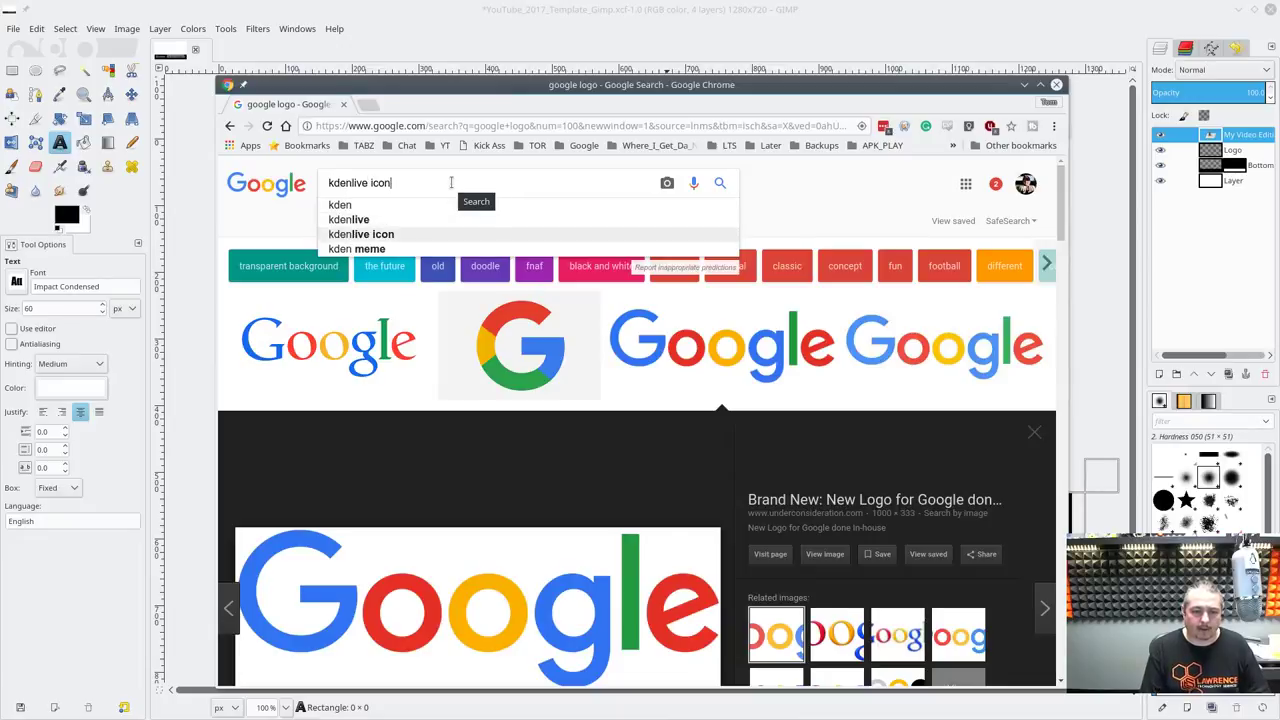
{"action": "key", "text": "Up"}
{"action": "type", "text": "m"}
{"action": "key", "text": "BackSpace"}
{"action": "type", "text": "logo"}
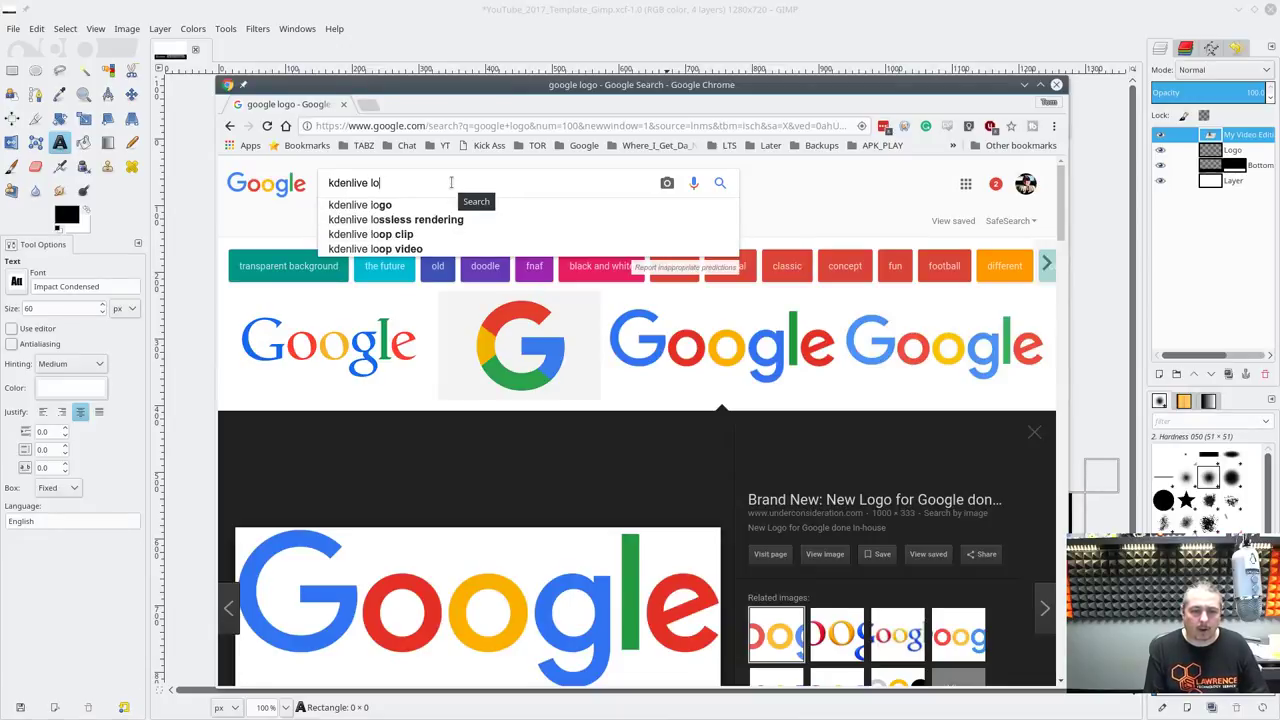
{"action": "key", "text": "Return"}
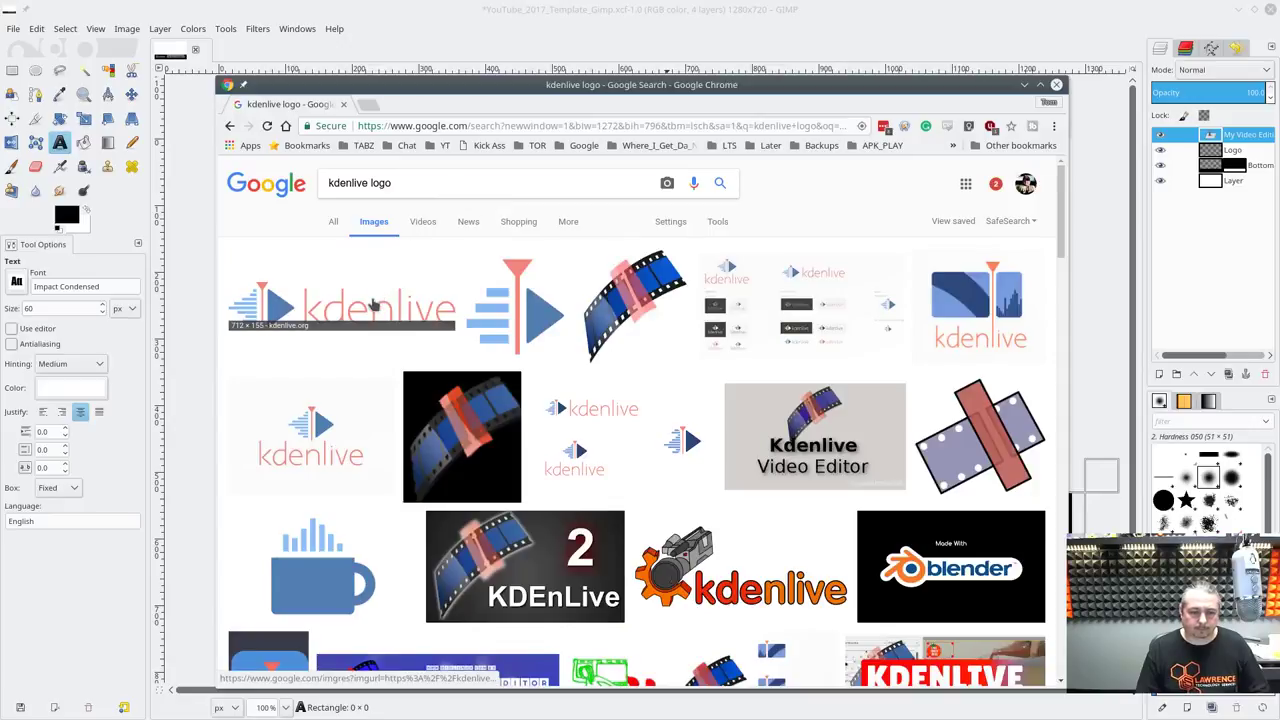
- Open the first result, kdenlive-logo-hori.png, full-size in its own tab and bring up its image menu
{"action": "left_click", "coordinate": [376, 306]}
{"action": "left_click", "coordinate": [825, 471]}
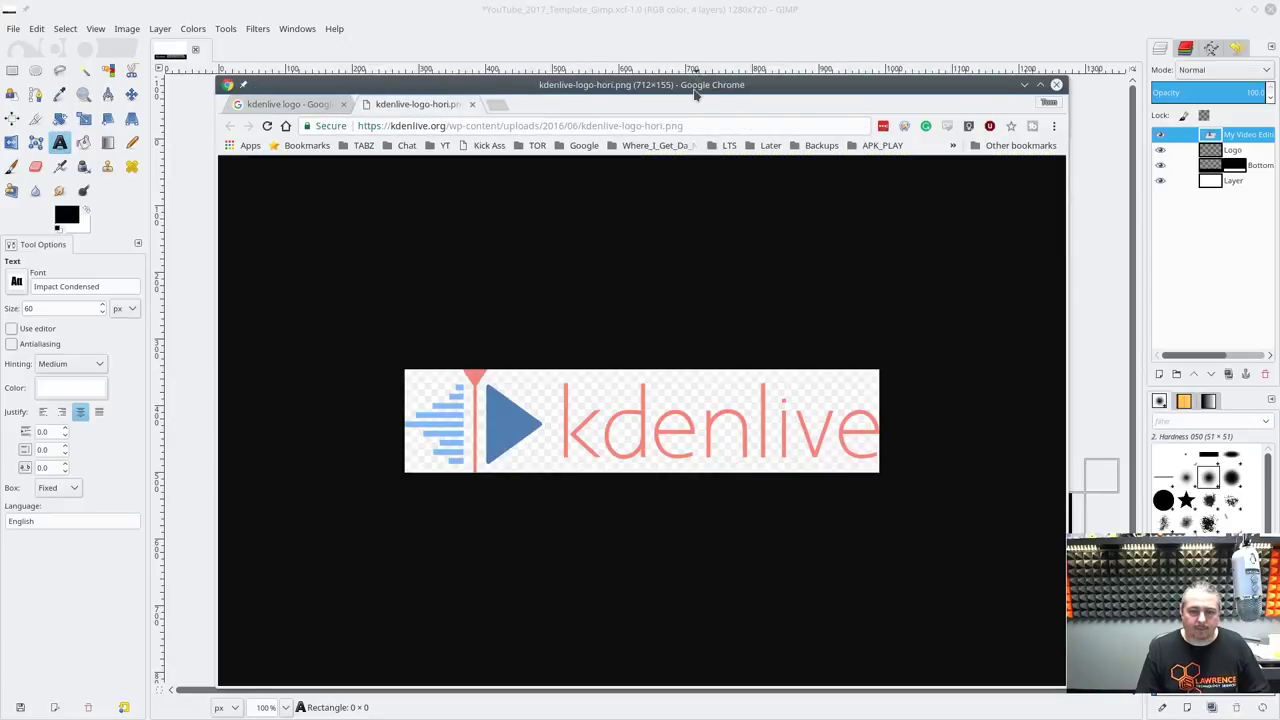
{"action": "left_click_drag", "start_coordinate": [698, 347], "coordinate": [737, 386]}
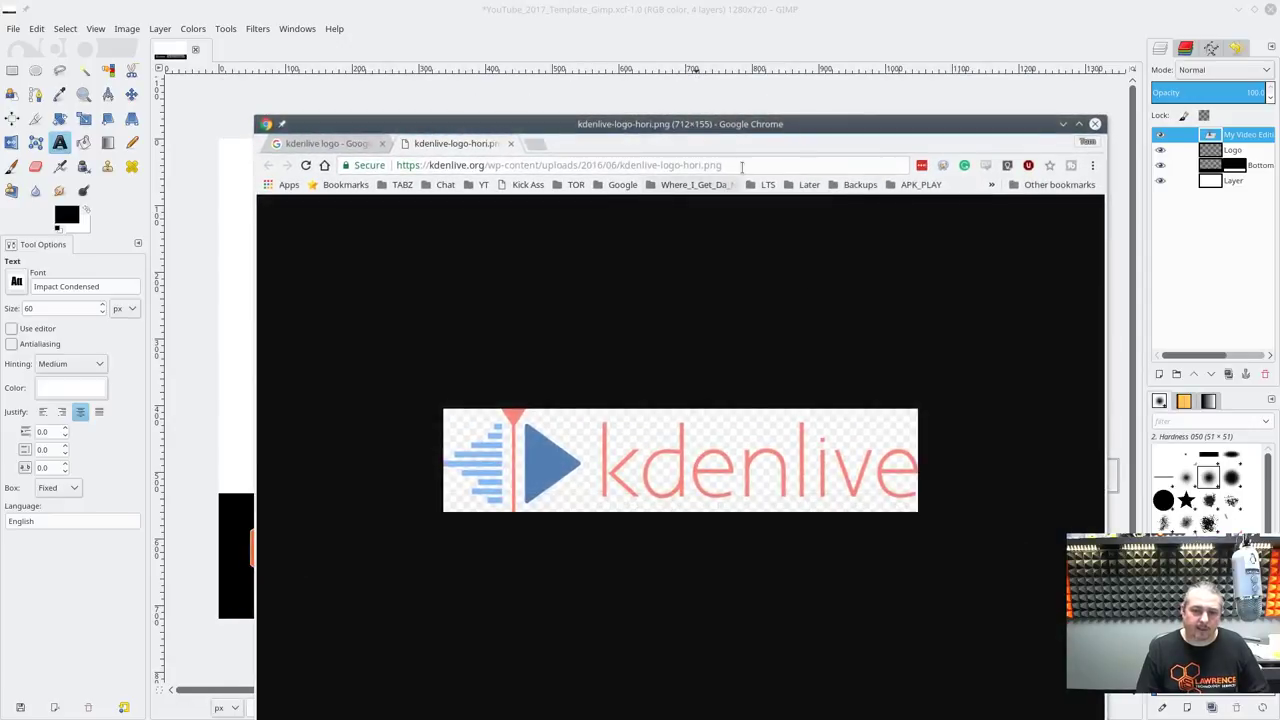
{"action": "right_click", "coordinate": [540, 468]}
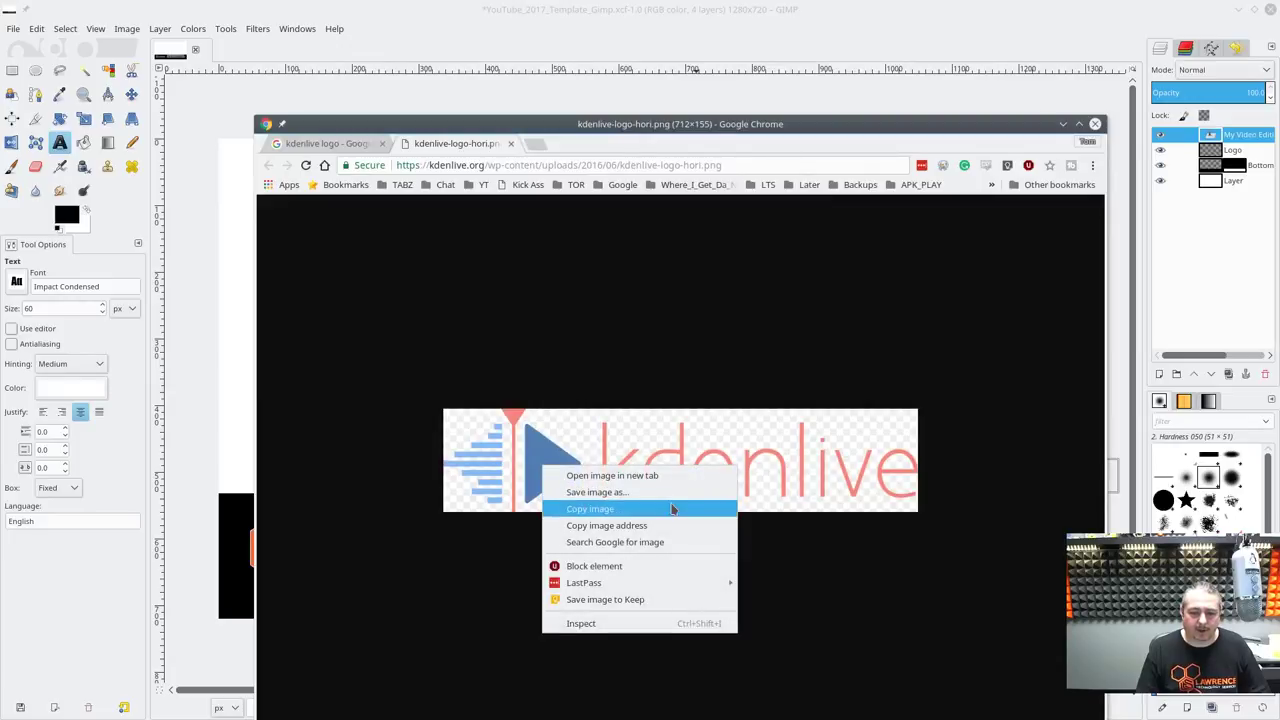
- Copy the Kdenlive logo and paste it into GIMP as a new layer
{"action": "left_click", "coordinate": [671, 511]}
{"action": "left_click", "coordinate": [409, 7]}
{"action": "left_click", "coordinate": [36, 28]}
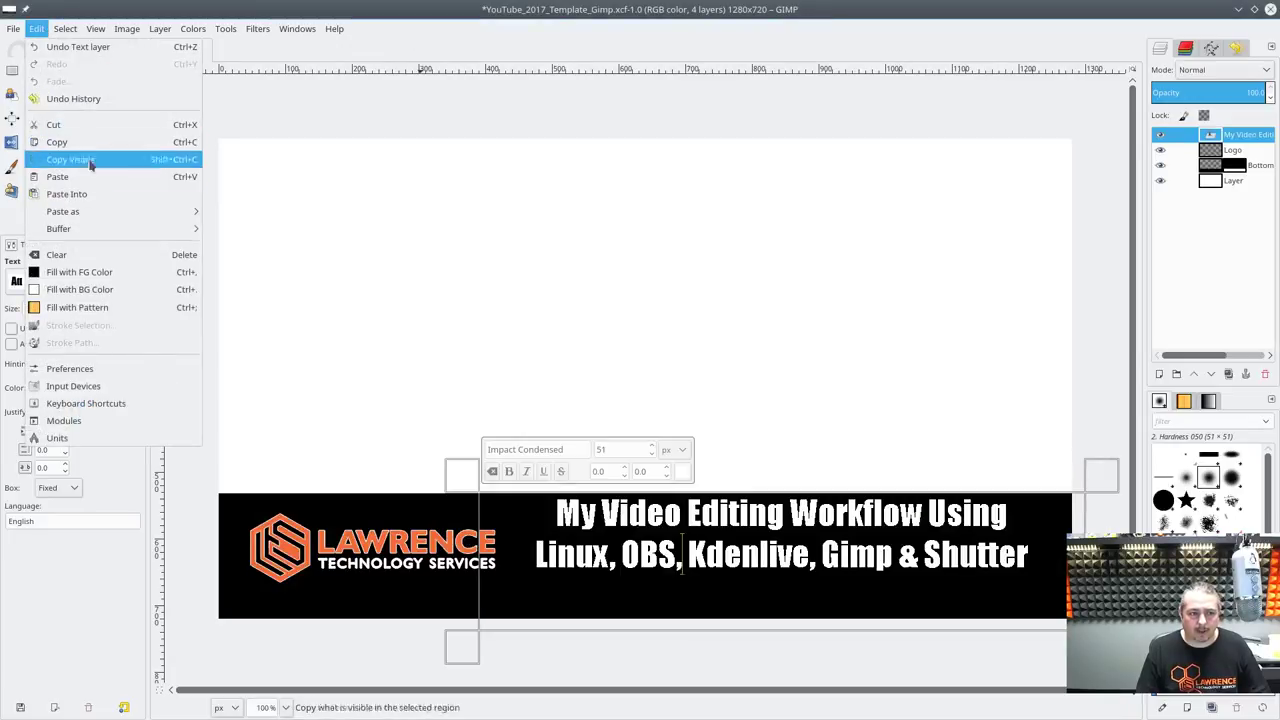
{"action": "mouse_move", "coordinate": [123, 213]}
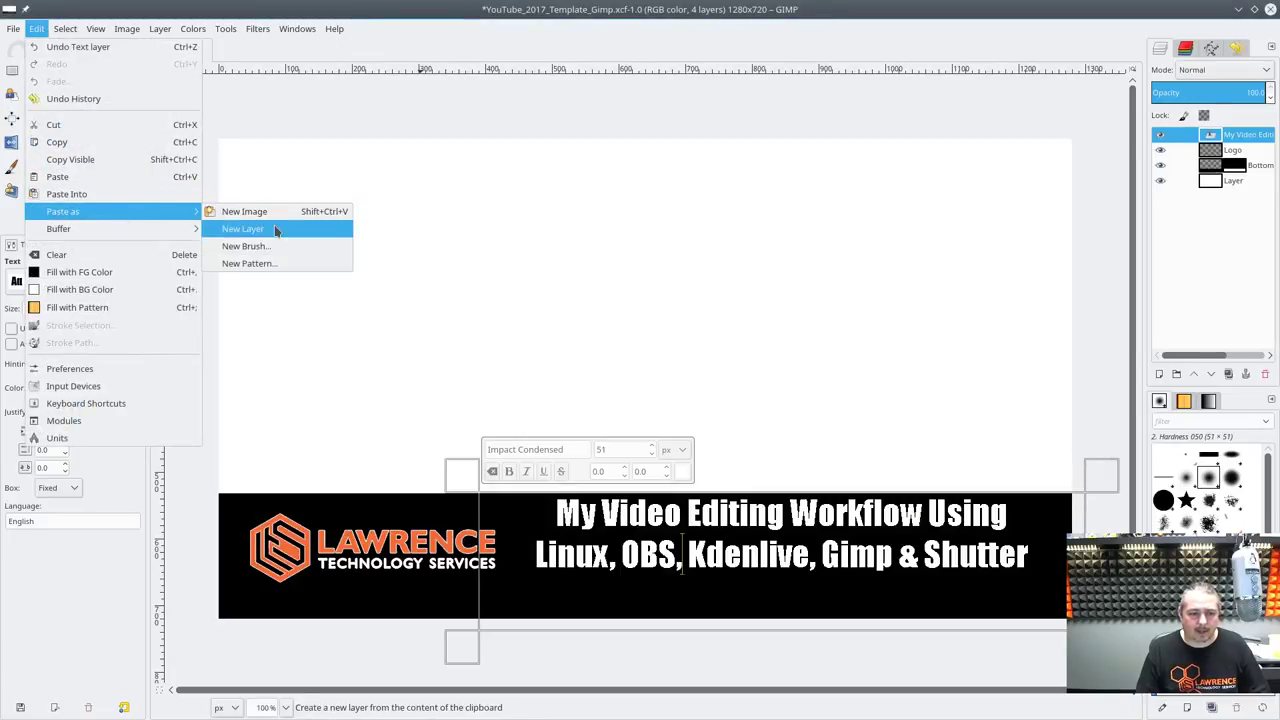
{"action": "left_click", "coordinate": [245, 229]}
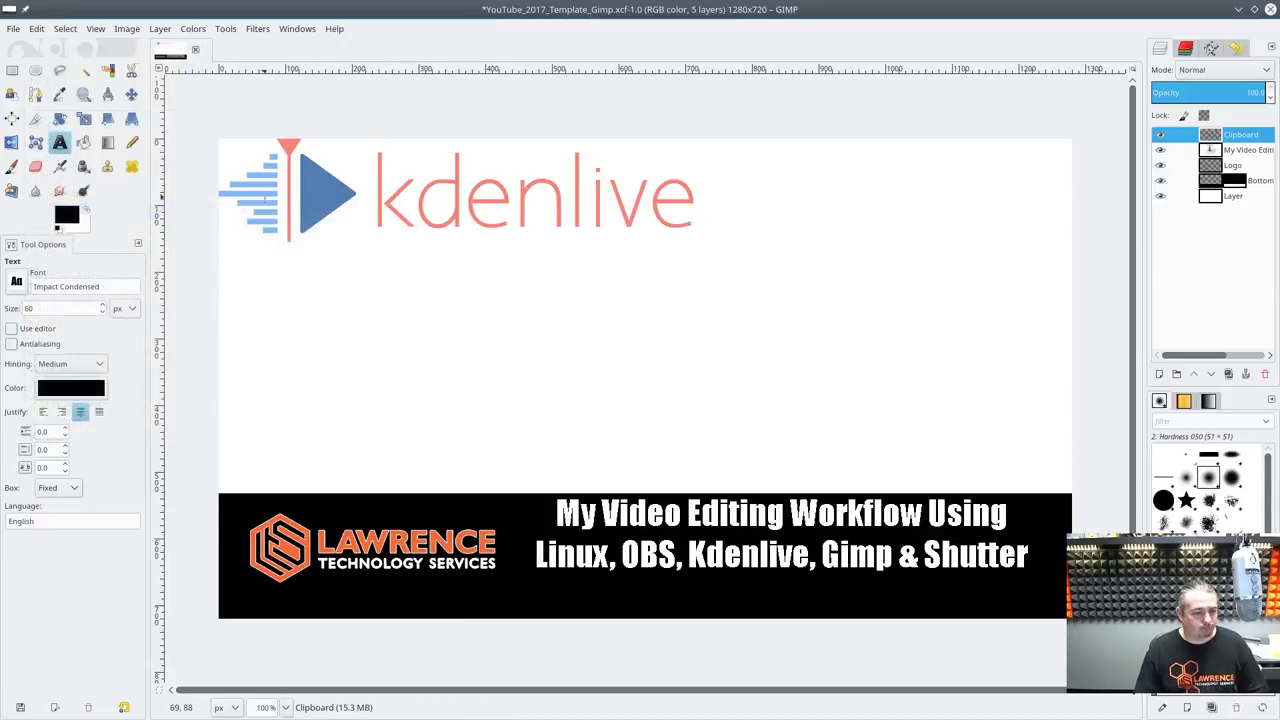
{"action": "left_click", "coordinate": [131, 93]}
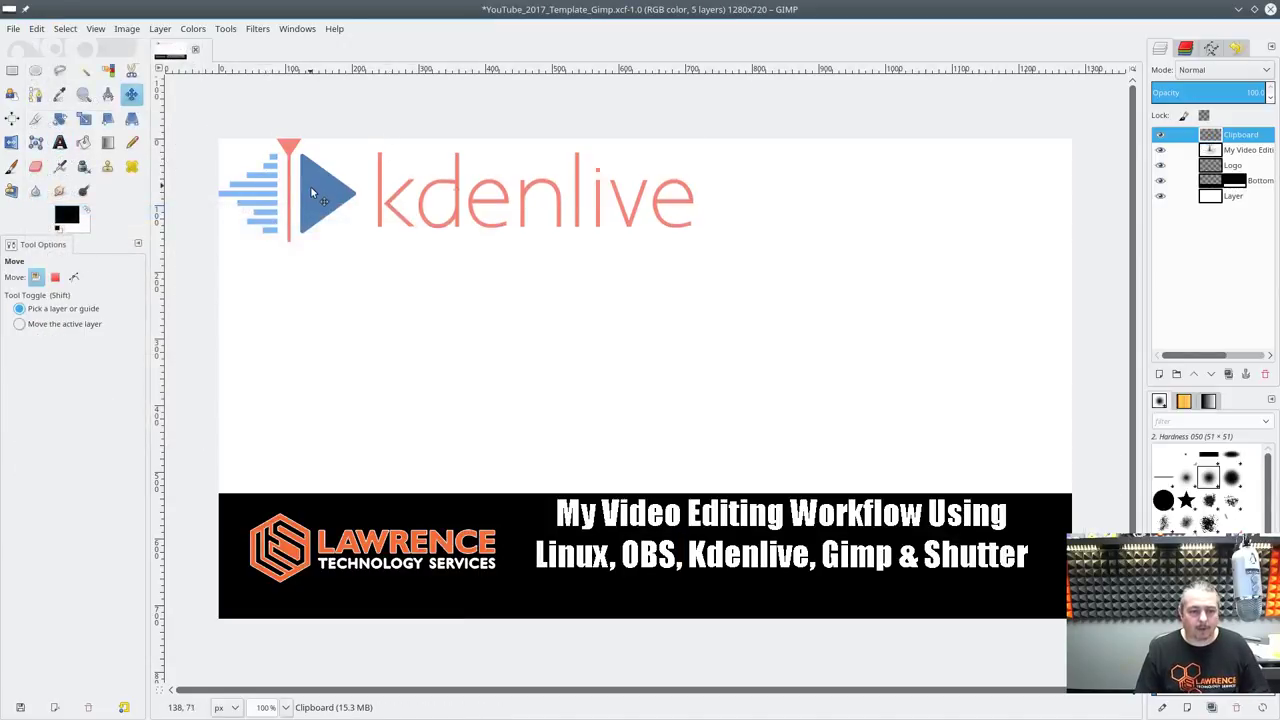
{"action": "left_click_drag", "start_coordinate": [310, 187], "coordinate": [326, 213]}
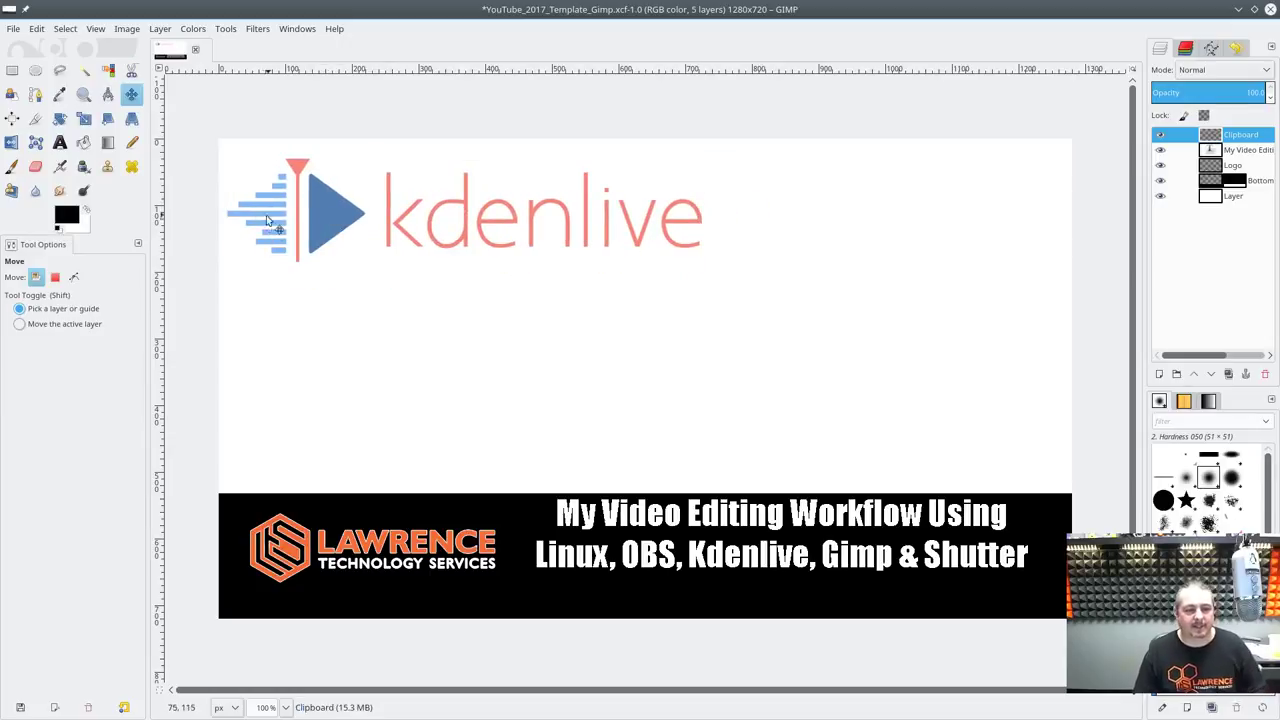
- Scale the Kdenlive logo proportionally to about 409×89 and place it top-left
{"action": "left_click", "coordinate": [88, 119]}
{"action": "left_click", "coordinate": [352, 216]}
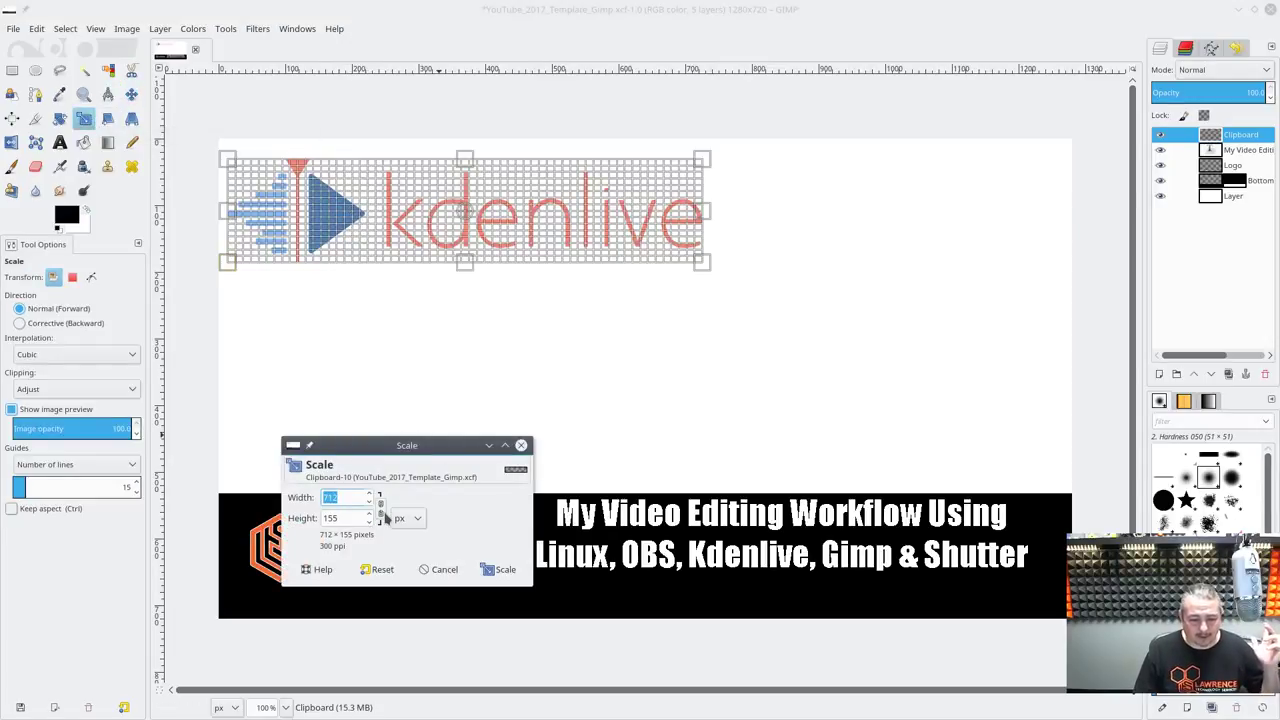
{"action": "left_click", "coordinate": [734, 292]}
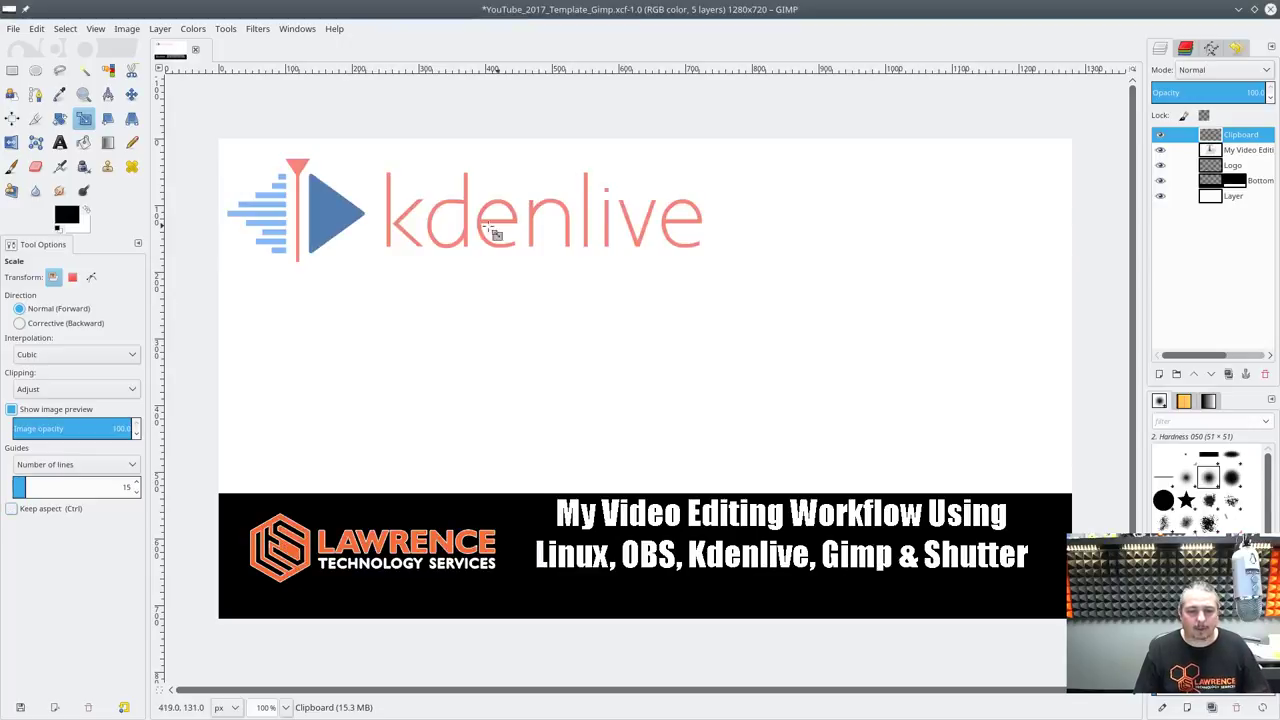
{"action": "left_click_drag", "start_coordinate": [706, 266], "coordinate": [358, 332]}
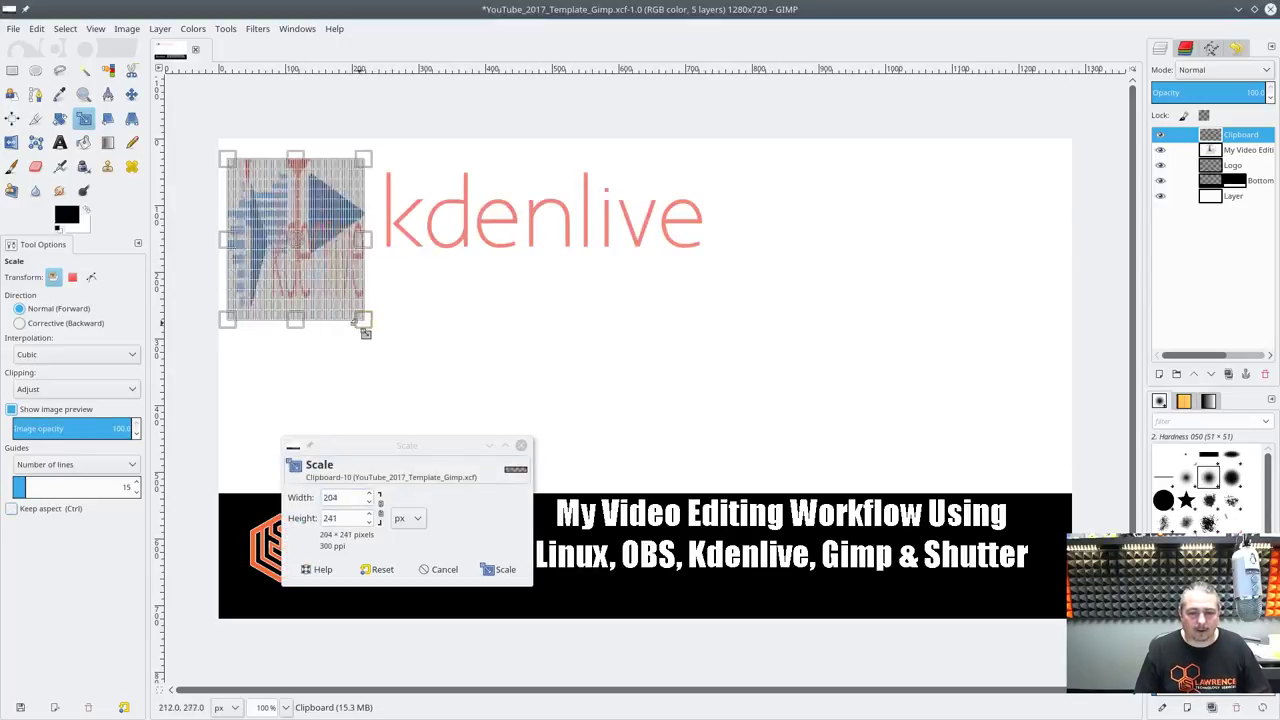
{"action": "key", "text": "Escape"}
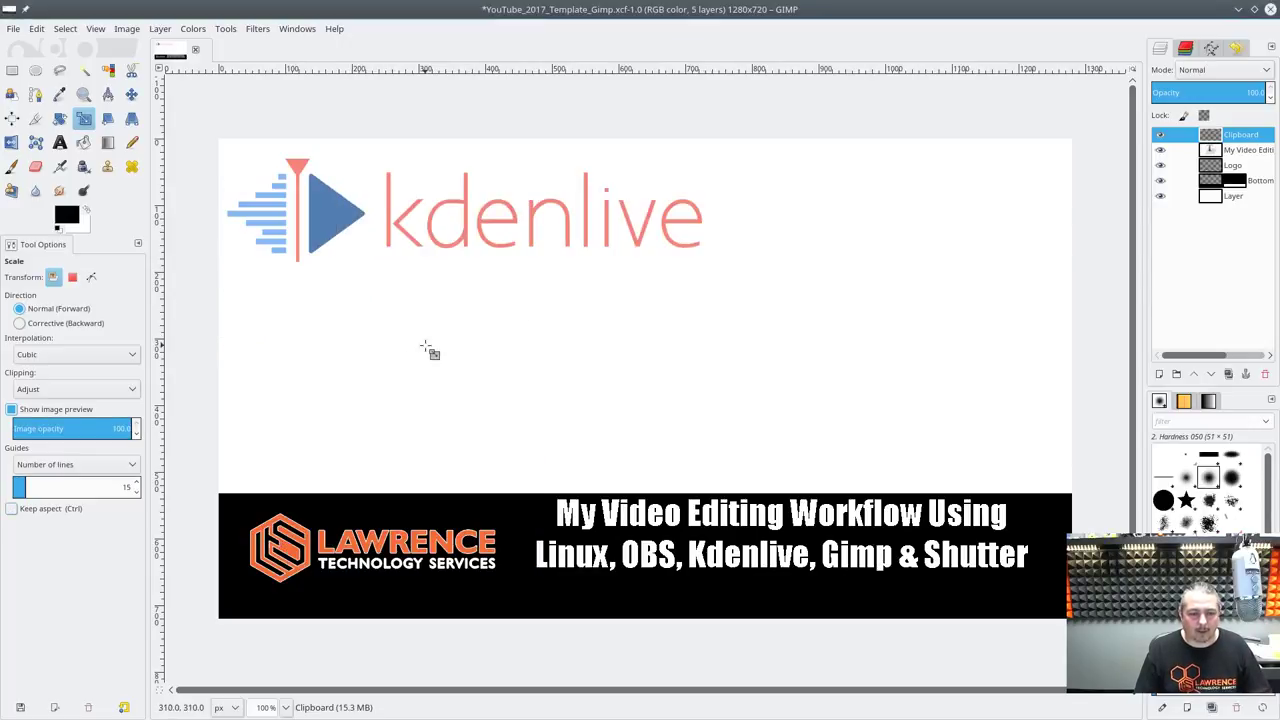
{"action": "left_click", "coordinate": [424, 222]}
{"action": "left_click", "coordinate": [380, 508]}
{"action": "left_click_drag", "start_coordinate": [710, 267], "coordinate": [485, 226]}
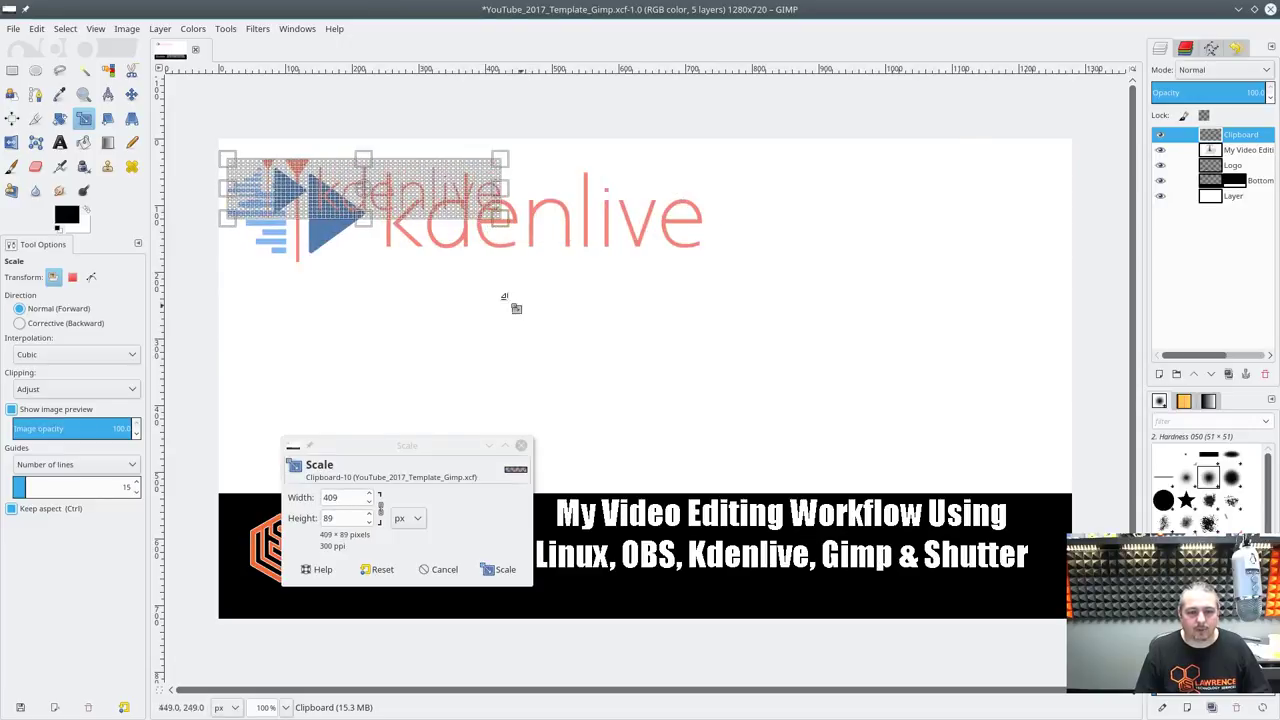
{"action": "left_click", "coordinate": [506, 577]}
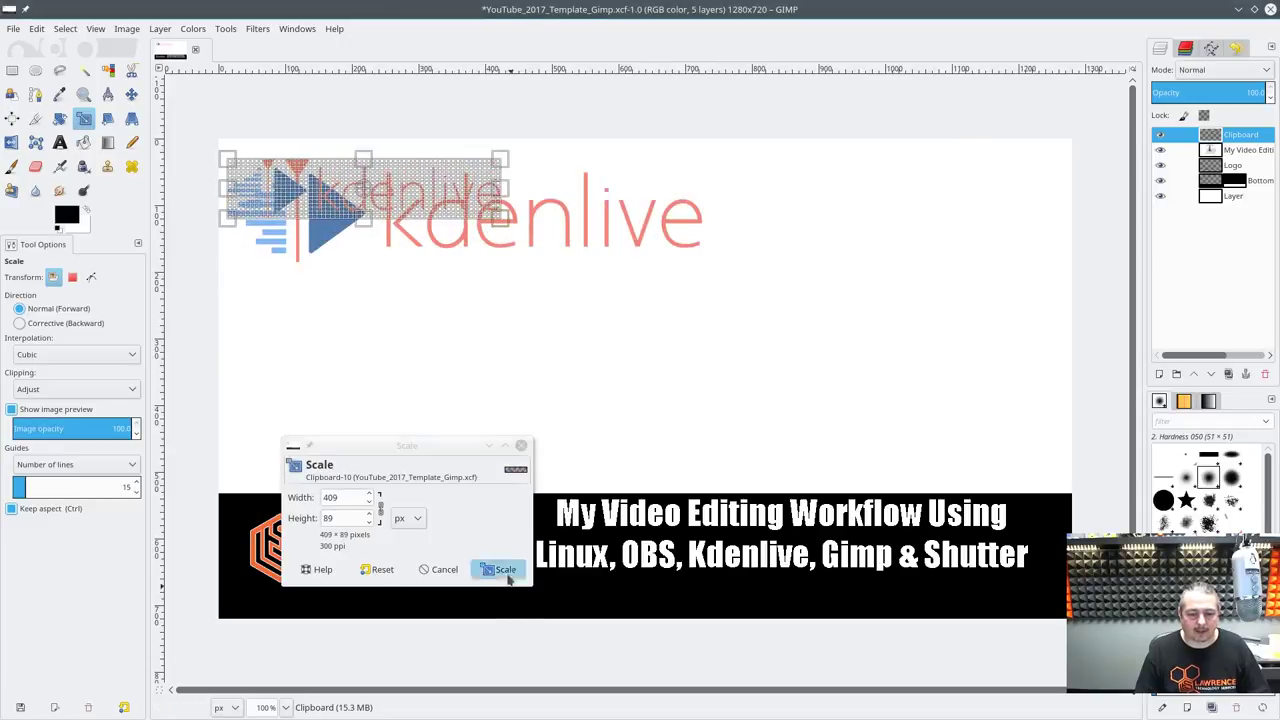
{"action": "left_click", "coordinate": [131, 94]}
{"action": "mouse_move", "coordinate": [367, 208]}
{"action": "left_mouse_down"}
{"action": "mouse_move", "coordinate": [498, 196]}
{"action": "mouse_move", "coordinate": [380, 201]}
{"action": "left_mouse_up"}
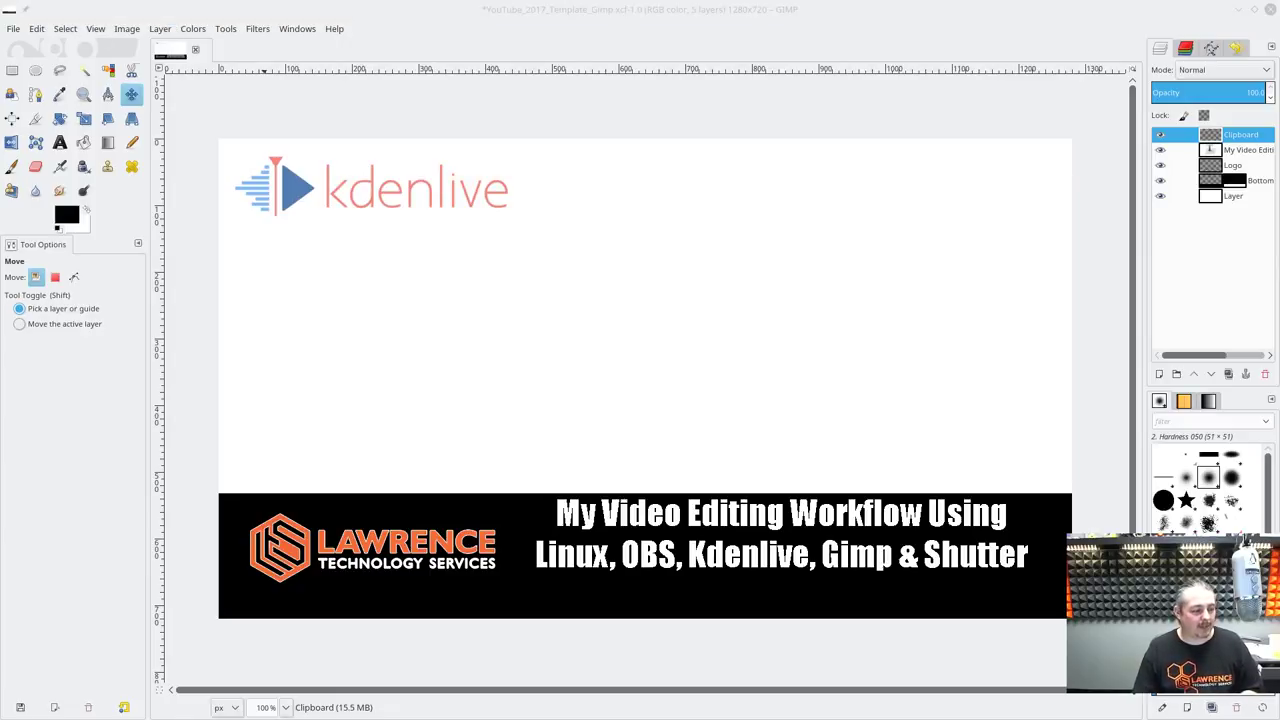
- Search Google Images for 'obs logo', view the result full-size and copy it
{"action": "key", "text": "alt+Tab"}
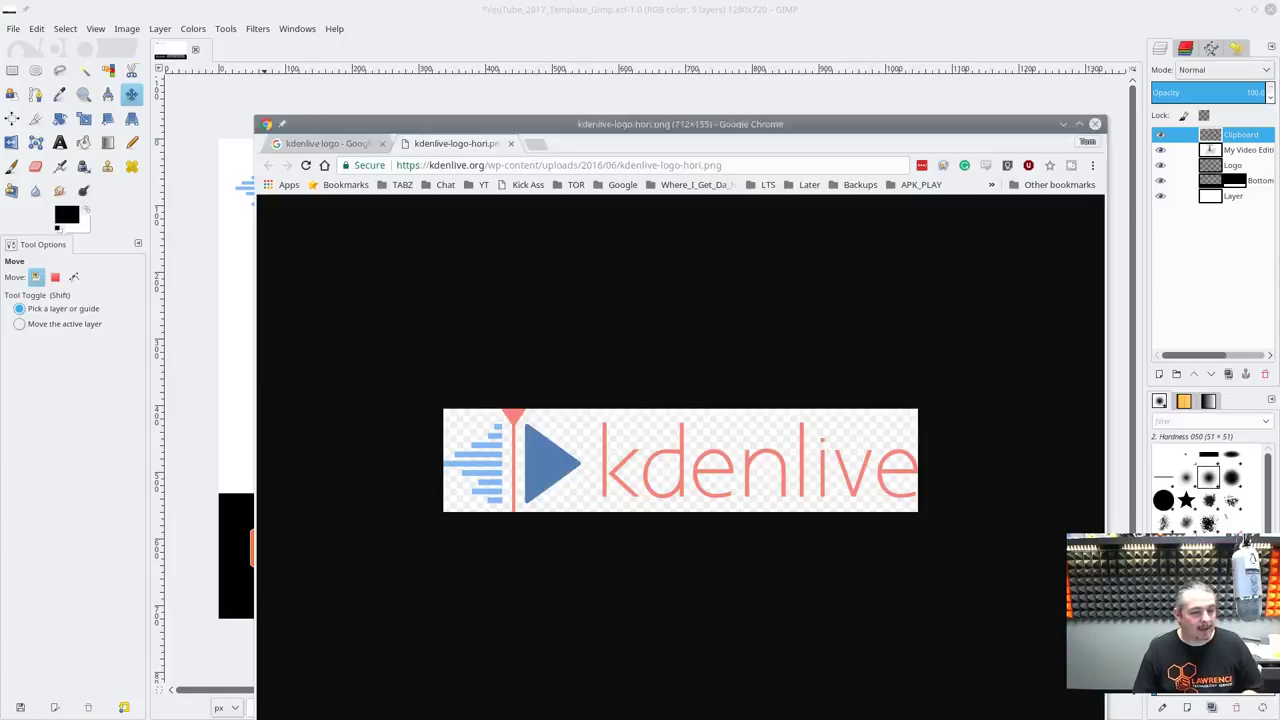
{"action": "left_click", "coordinate": [490, 146]}
{"action": "triple_click", "coordinate": [494, 220]}
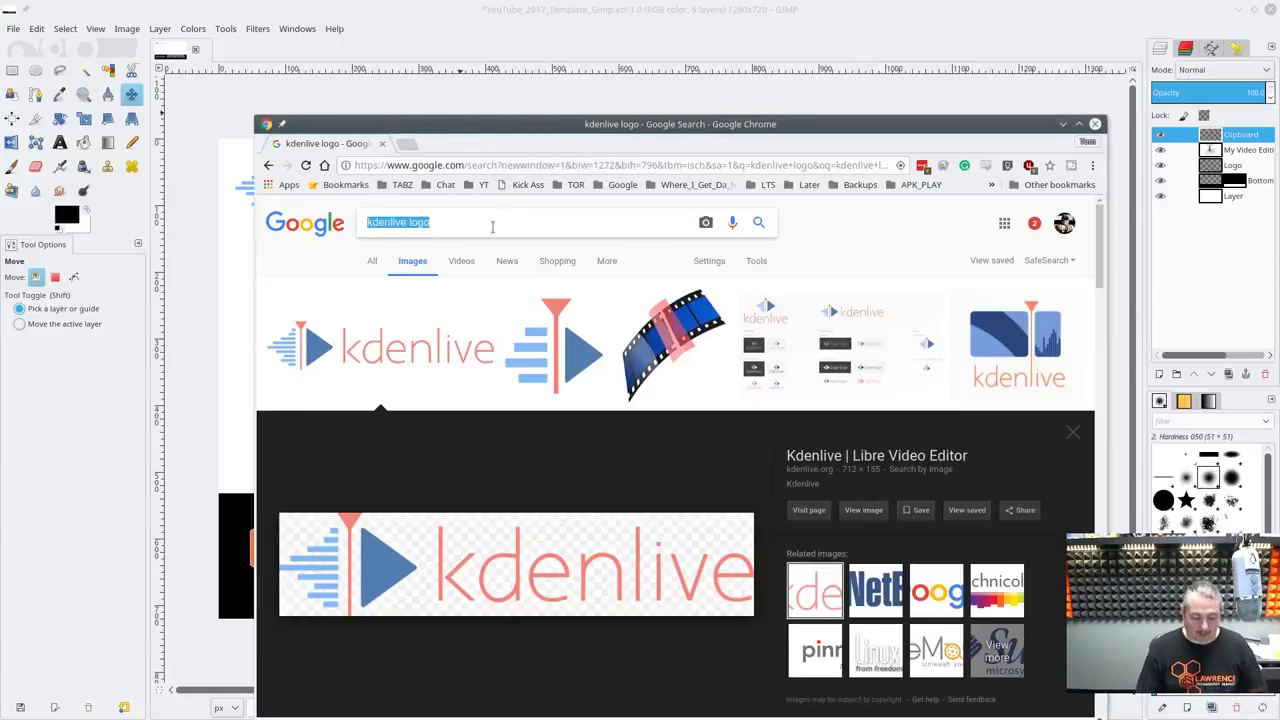
{"action": "type", "text": "obs logo"}
{"action": "key", "text": "Return"}
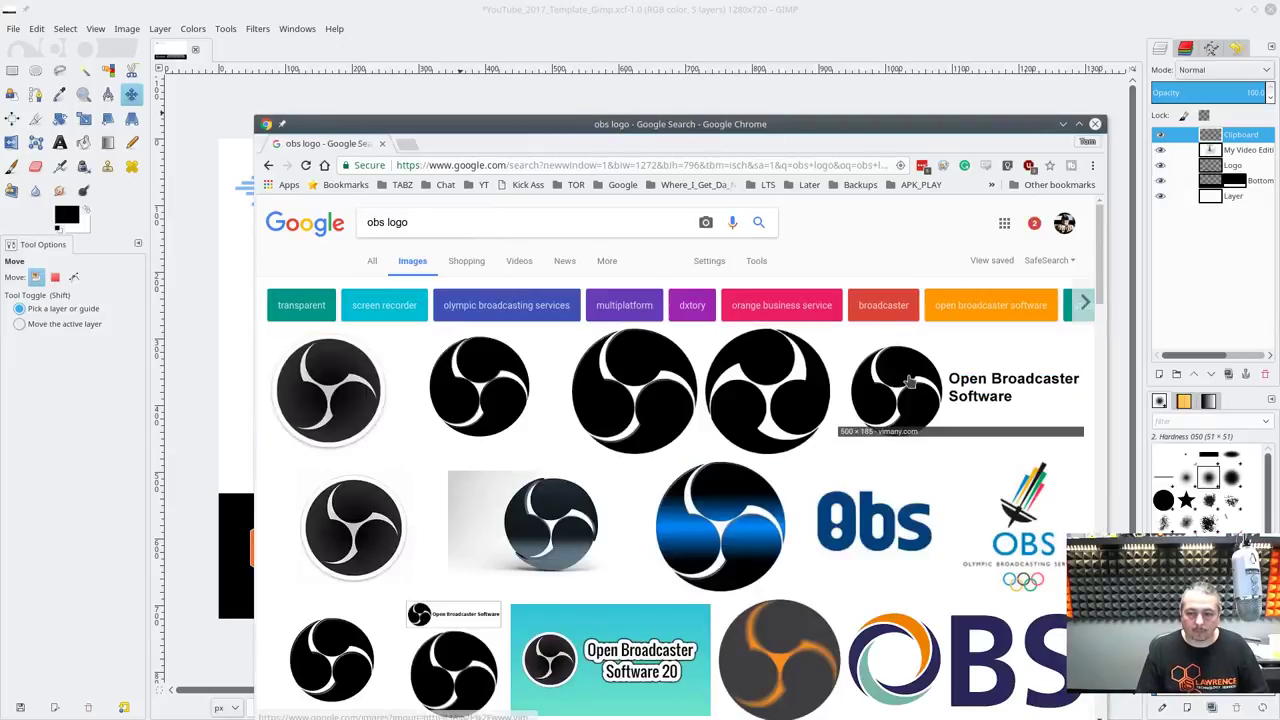
{"action": "left_click", "coordinate": [935, 398]}
{"action": "left_click", "coordinate": [876, 447]}
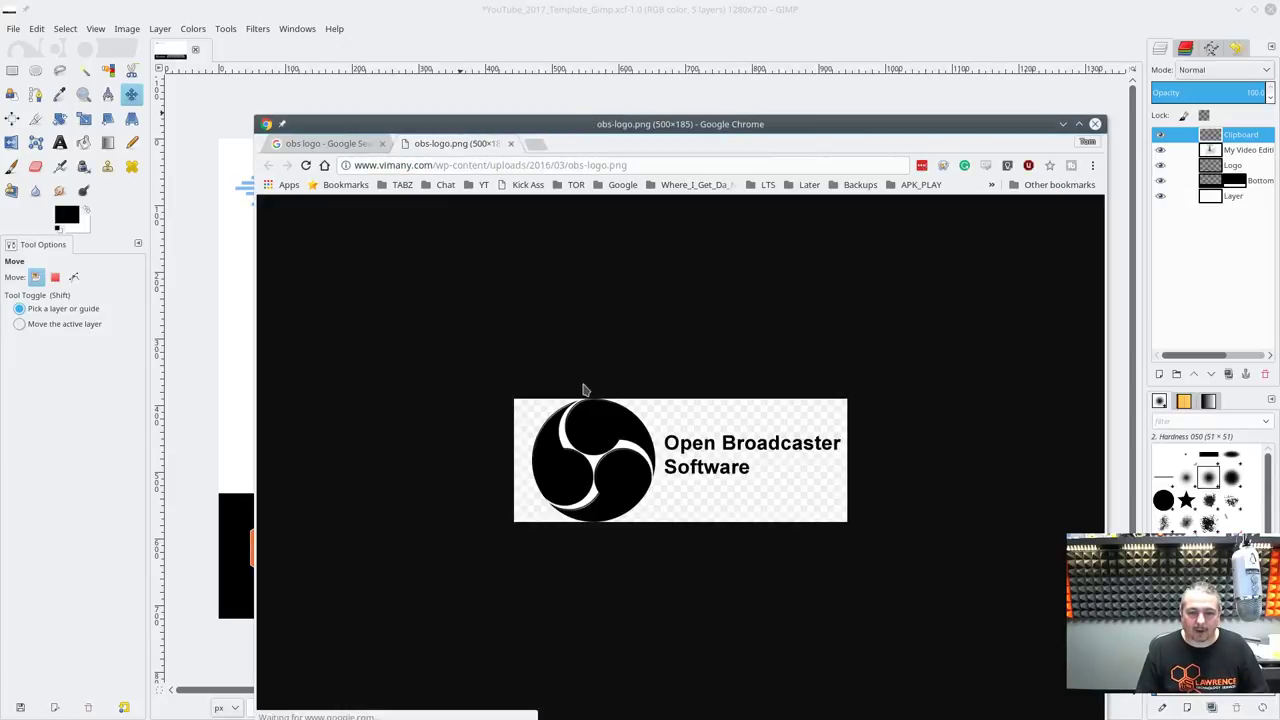
{"action": "right_click", "coordinate": [586, 424]}
{"action": "left_click", "coordinate": [702, 466]}
- Paste the OBS logo as a new GIMP layer and nudge it below the Kdenlive logo
{"action": "left_click", "coordinate": [445, 22]}
{"action": "left_click", "coordinate": [36, 28]}
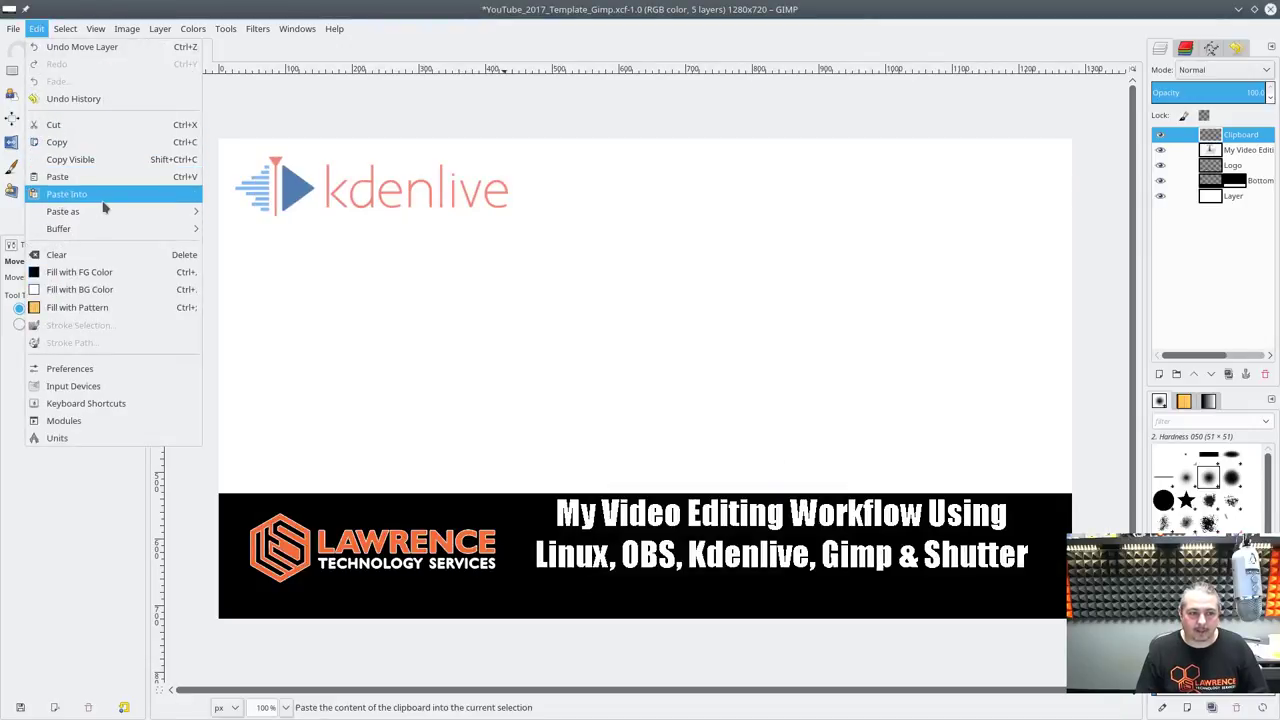
{"action": "mouse_move", "coordinate": [112, 211]}
{"action": "left_click", "coordinate": [262, 228]}
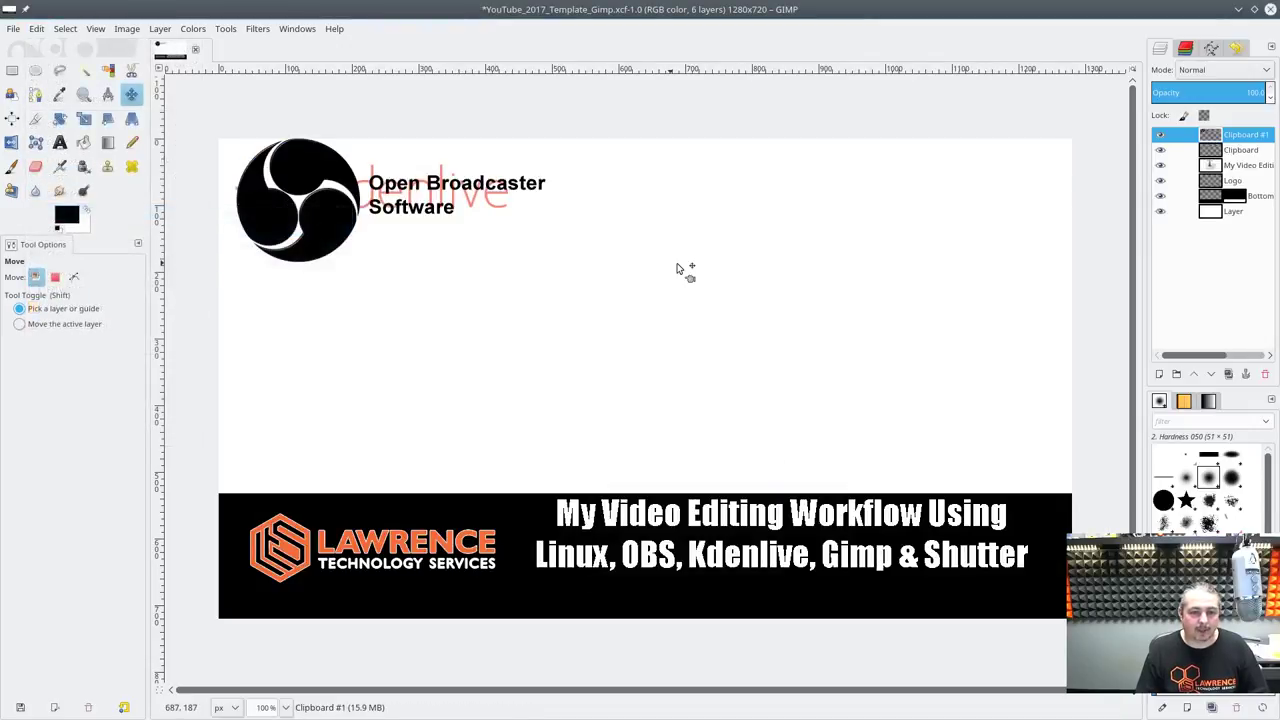
{"action": "left_click_drag", "start_coordinate": [338, 253], "coordinate": [313, 289]}
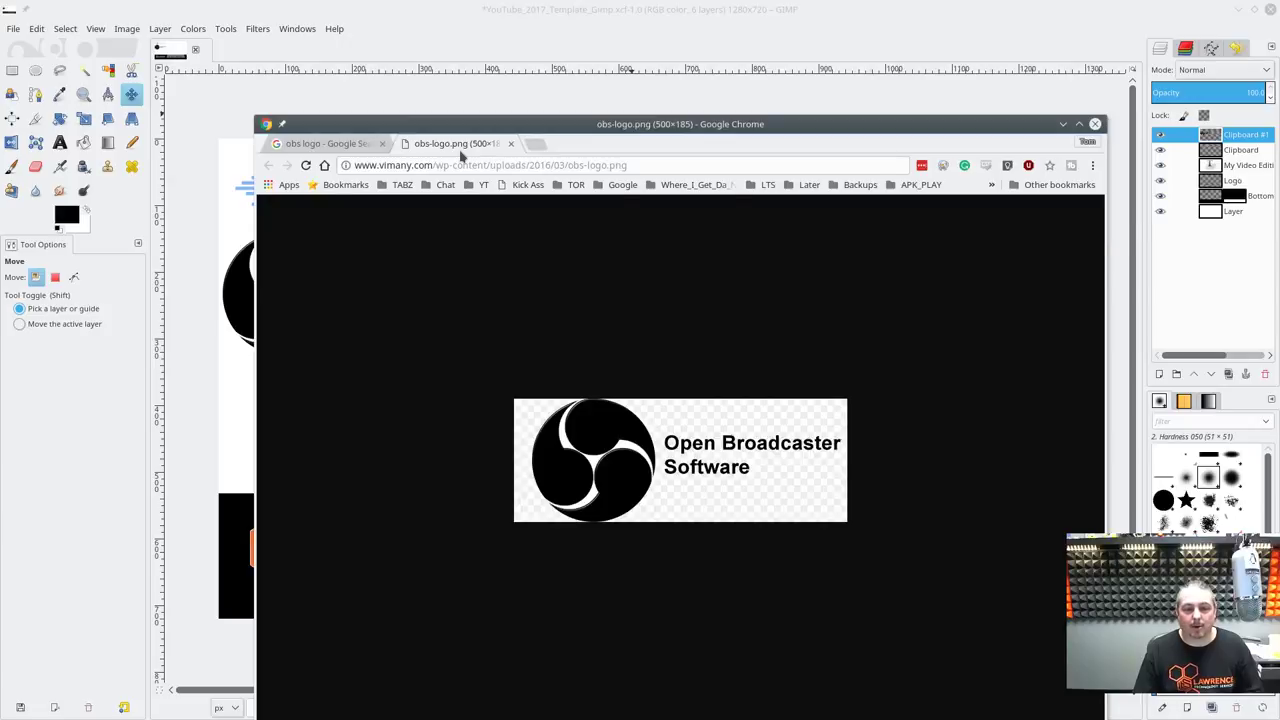
- Search Google Images for 'Shutter logo linux' and view the blue Shutter logo full-size
{"action": "middle_click", "coordinate": [459, 149]}
{"action": "scroll", "coordinate": [486, 262], "scroll_direction": "up", "scroll_amount": 3}
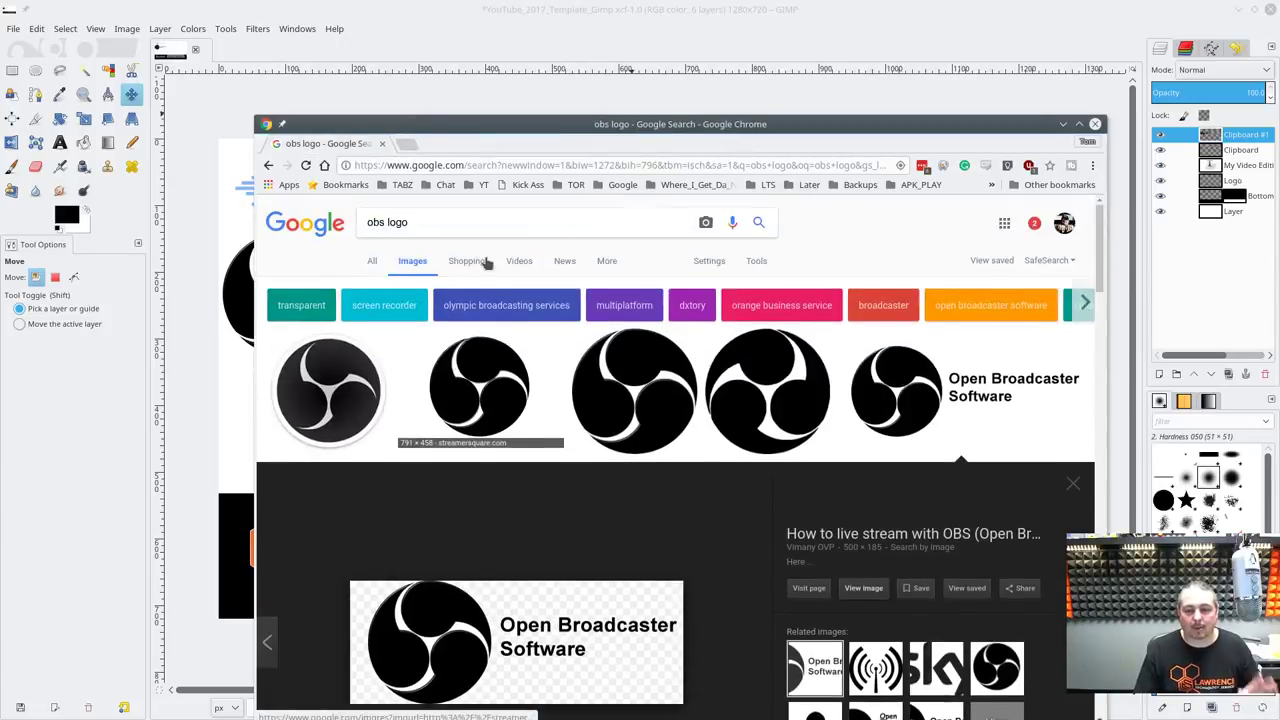
{"action": "triple_click", "coordinate": [471, 218]}
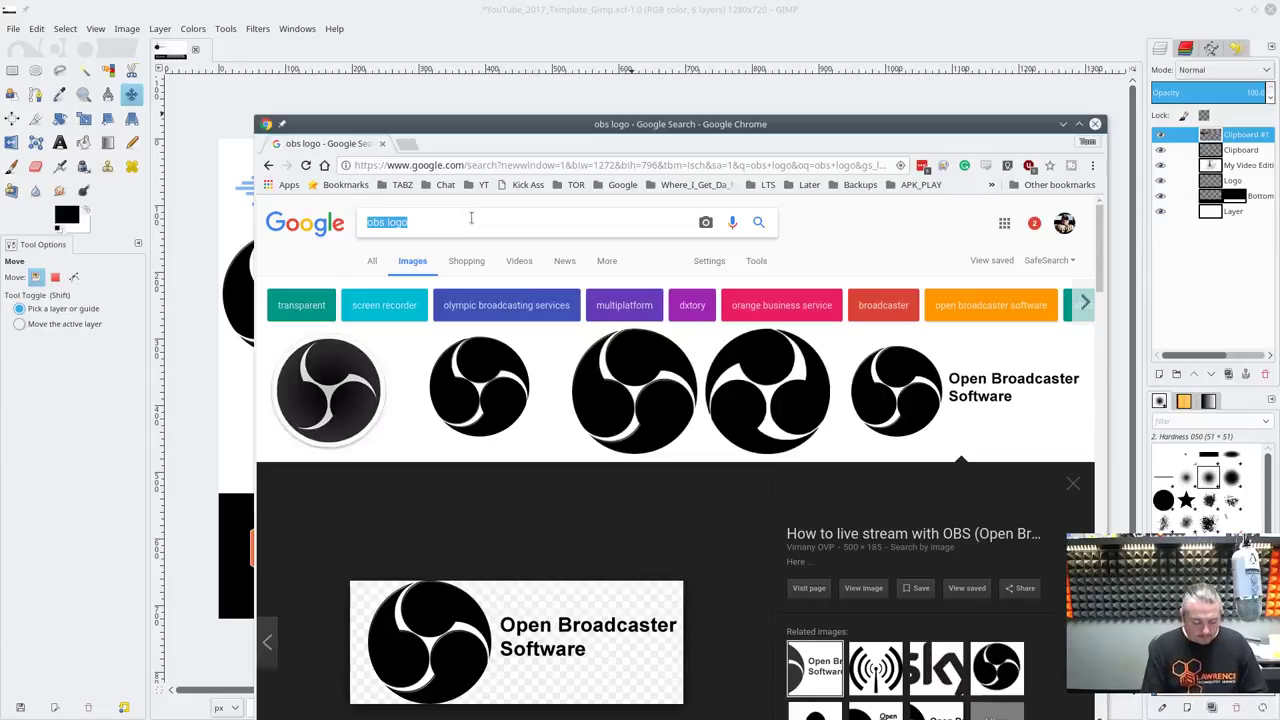
{"action": "type", "text": "Shutter "}
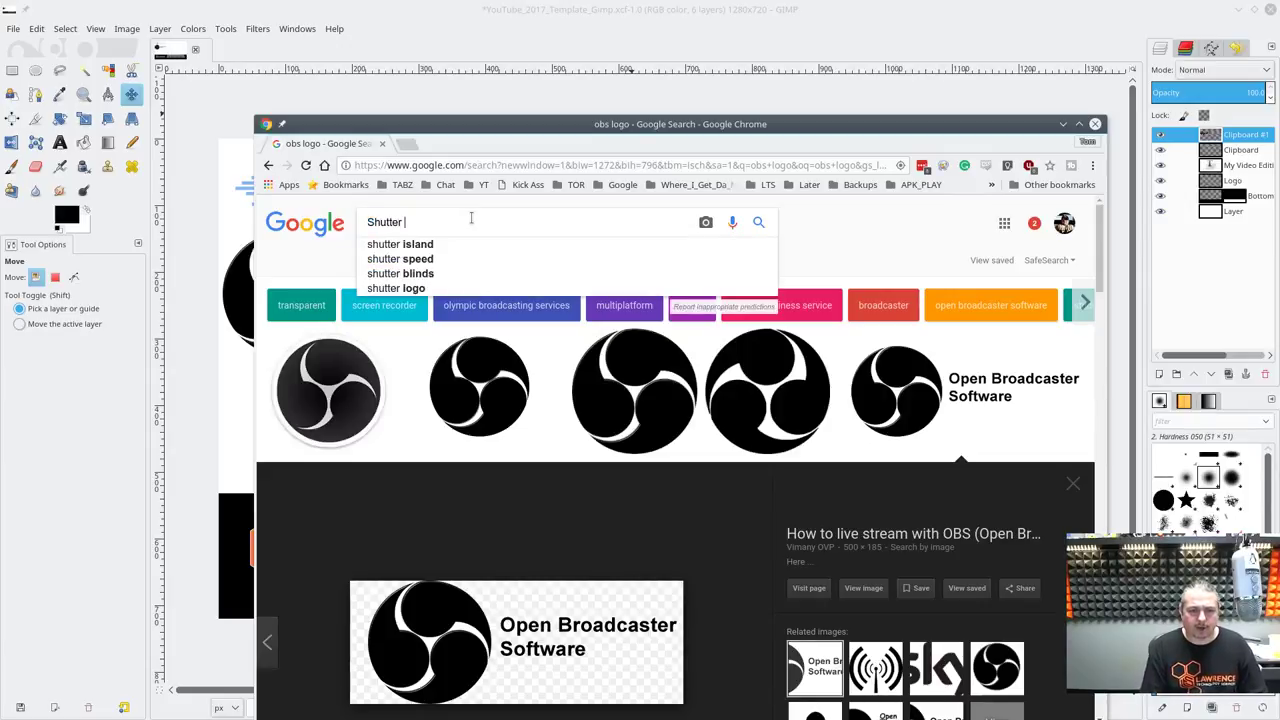
{"action": "type", "text": "logo"}
{"action": "key", "text": "Return"}
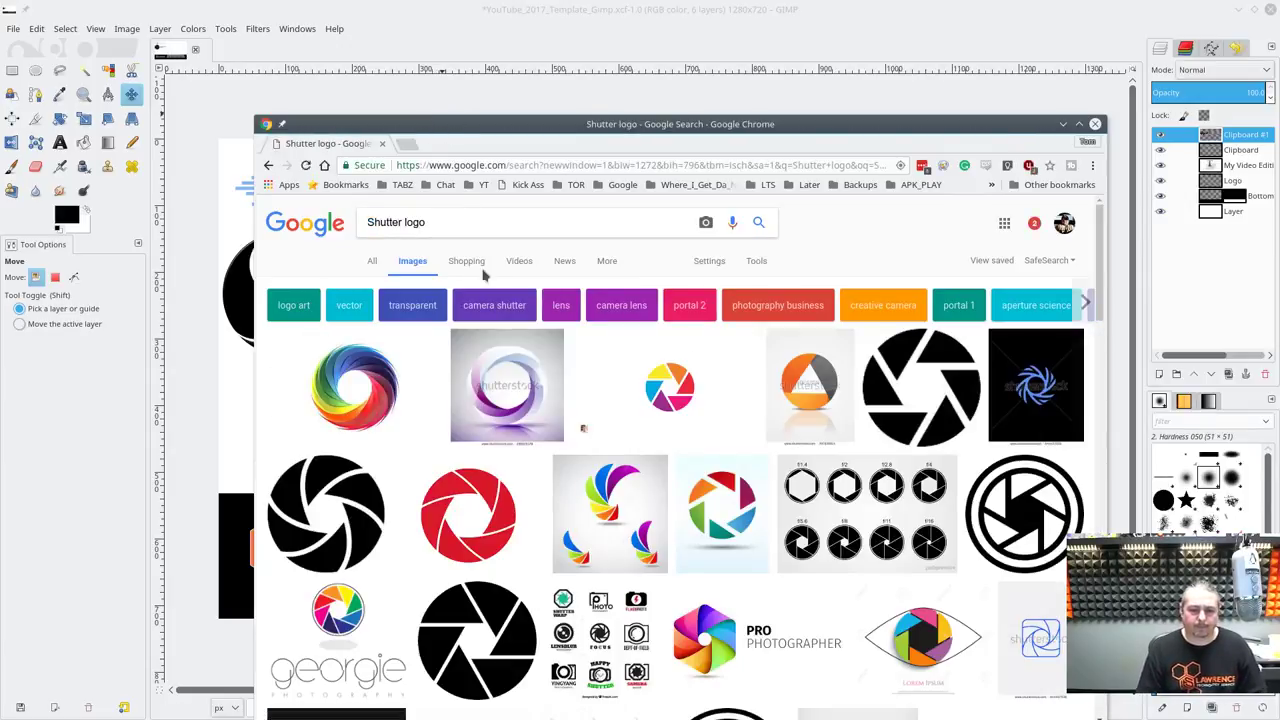
{"action": "type", "text": "linux"}
{"action": "key", "text": "Return"}
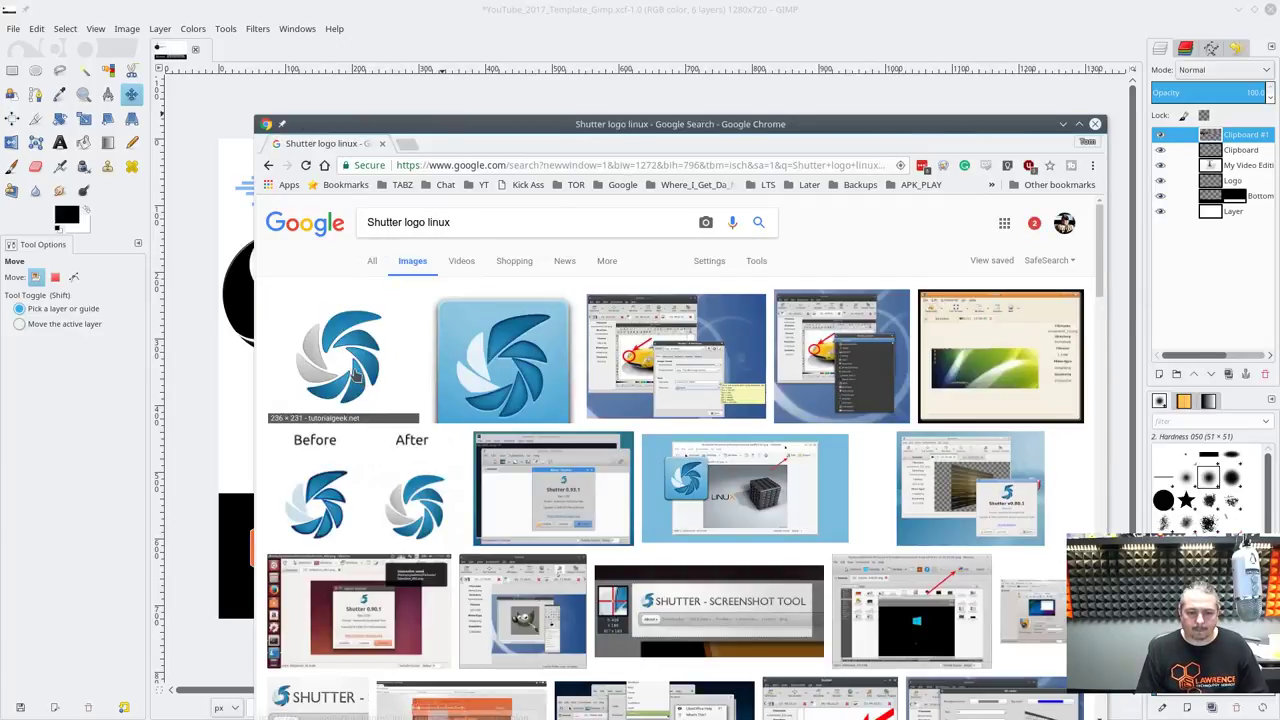
{"action": "left_click", "coordinate": [354, 376]}
{"action": "scroll", "coordinate": [683, 406], "scroll_direction": "up", "scroll_amount": 3}
{"action": "scroll", "coordinate": [886, 393], "scroll_direction": "down", "scroll_amount": 4}
{"action": "left_click", "coordinate": [866, 374]}
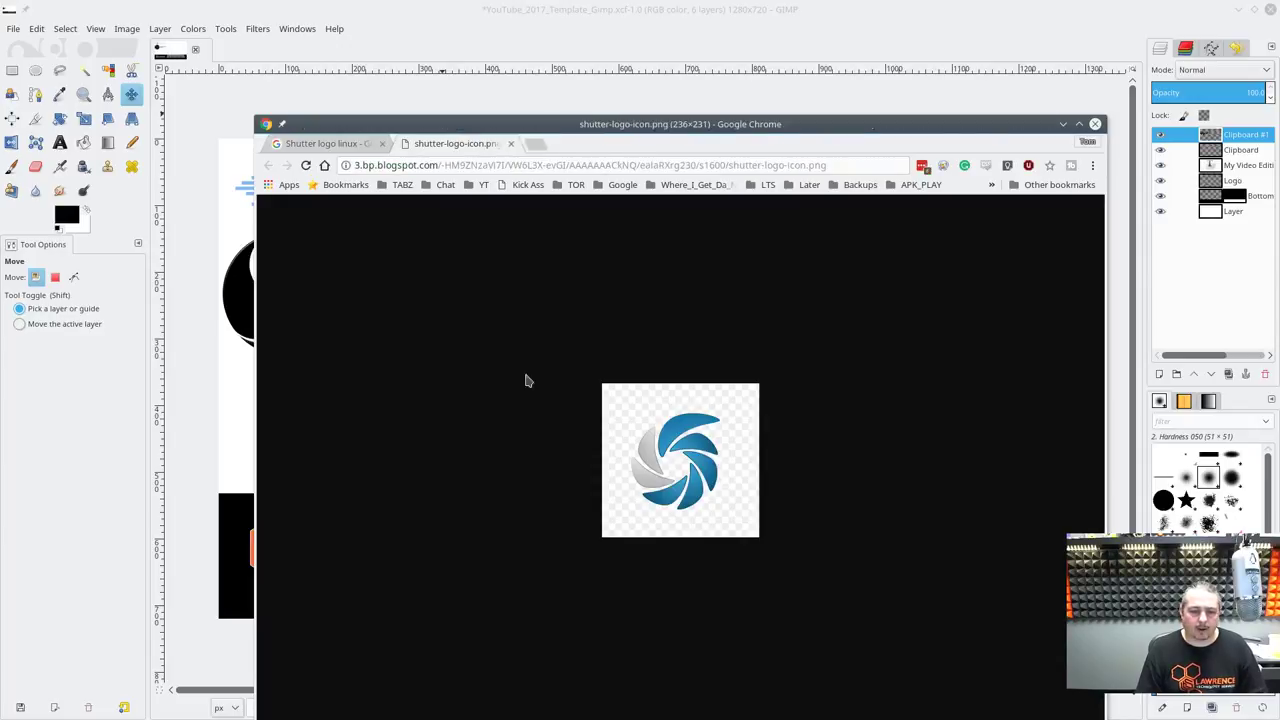
- Copy the Shutter logo and paste it into GIMP as a new layer below the OBS logo
{"action": "right_click", "coordinate": [661, 441]}
{"action": "left_click", "coordinate": [750, 486]}
{"action": "key", "text": "alt+Tab"}
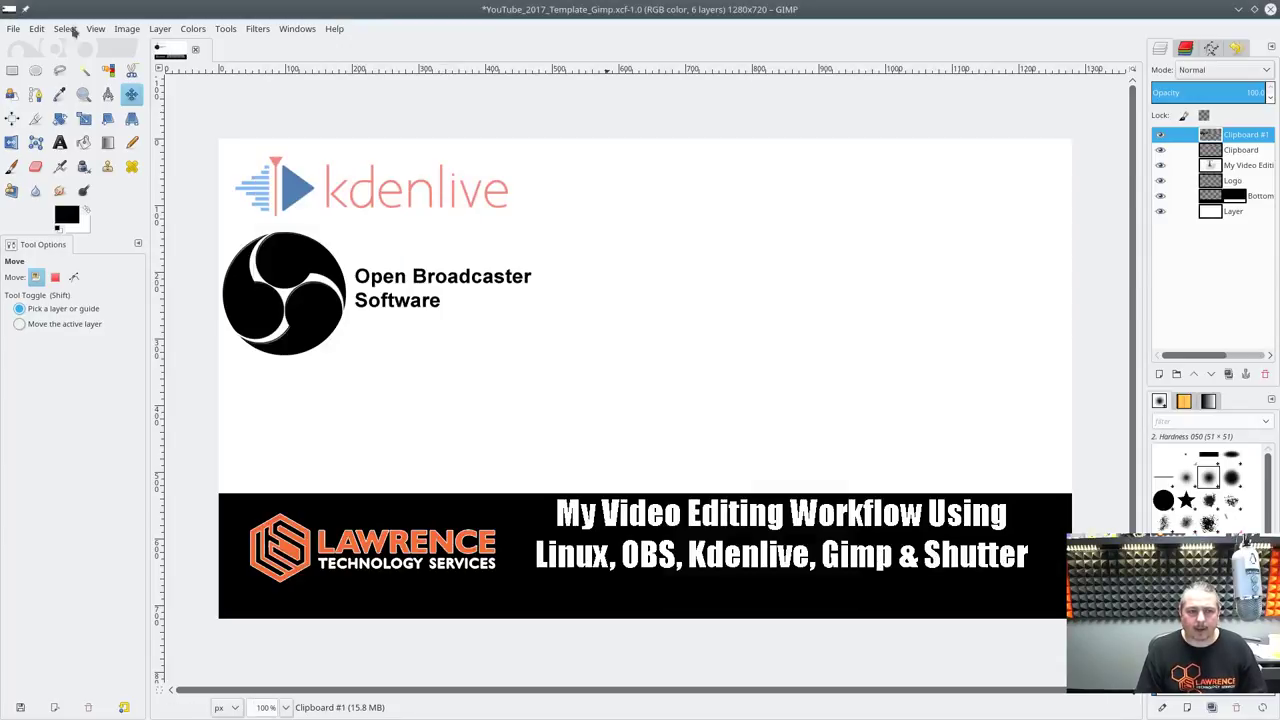
{"action": "left_click", "coordinate": [36, 28]}
{"action": "mouse_move", "coordinate": [90, 211]}
{"action": "left_click", "coordinate": [290, 228]}
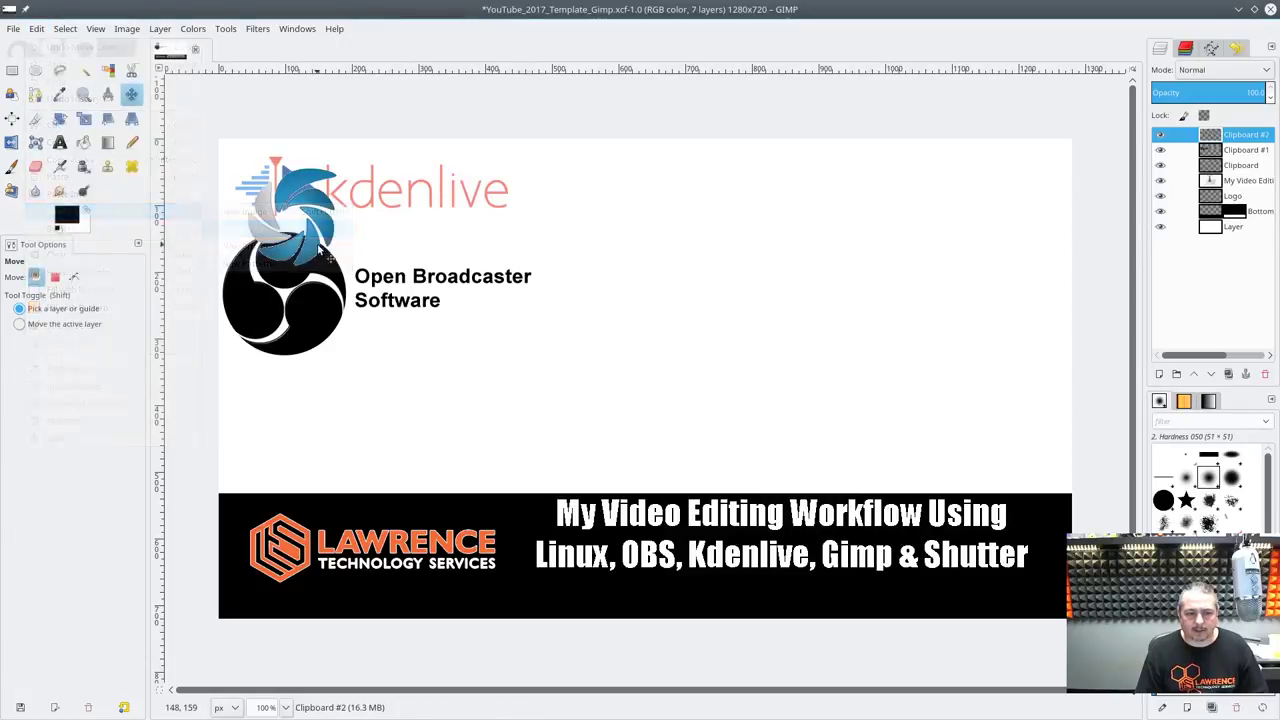
{"action": "left_click_drag", "start_coordinate": [282, 183], "coordinate": [294, 392]}
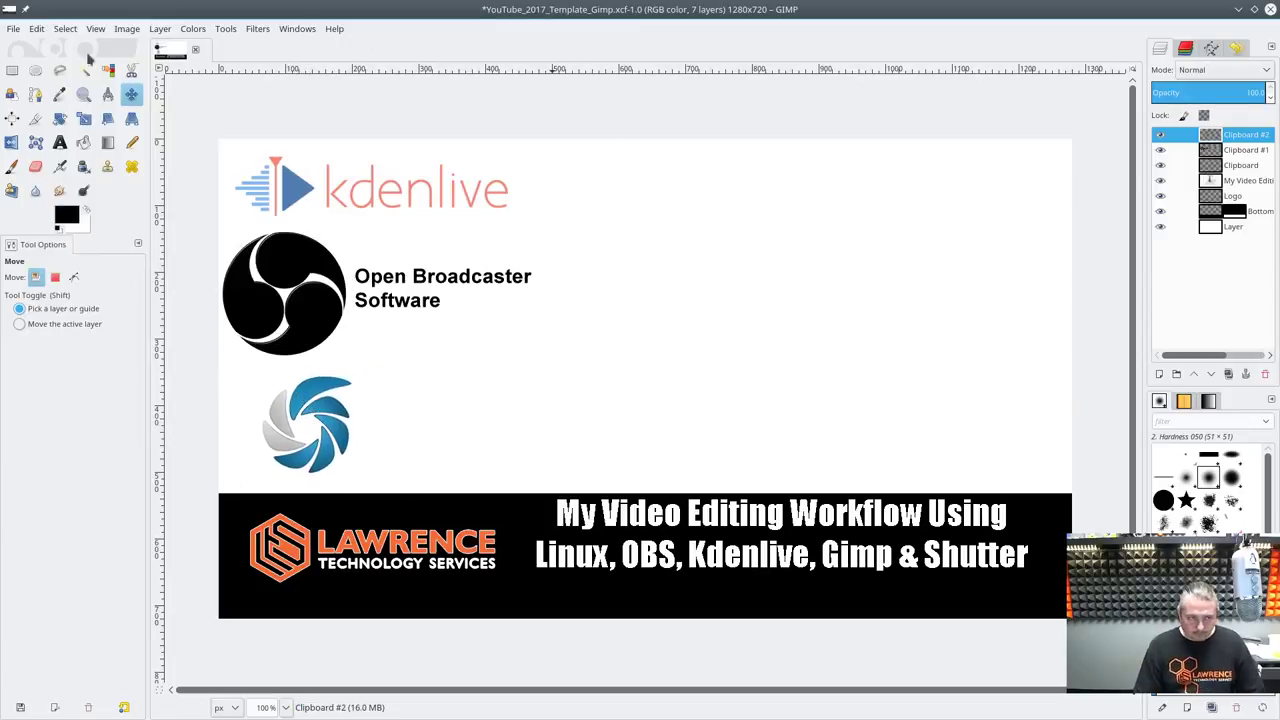
- Save the thumbnail project with File > Save
{"action": "left_click", "coordinate": [13, 28]}
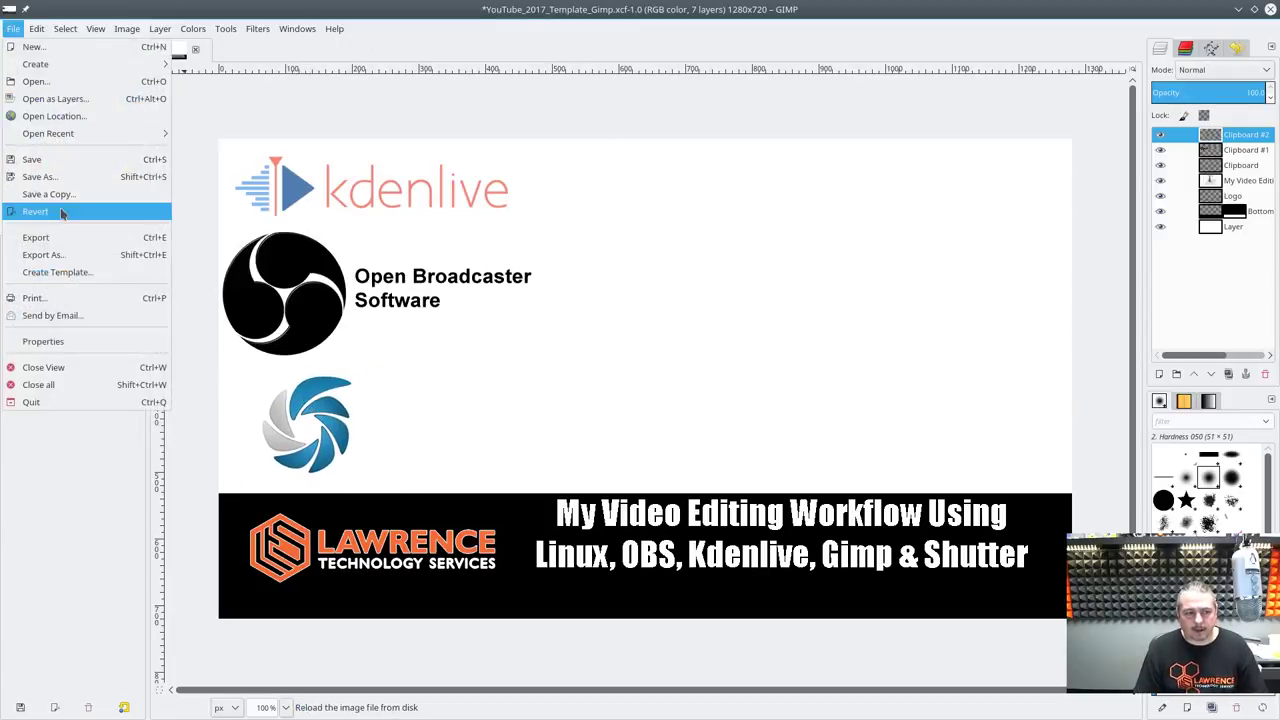
{"action": "left_click", "coordinate": [86, 160]}
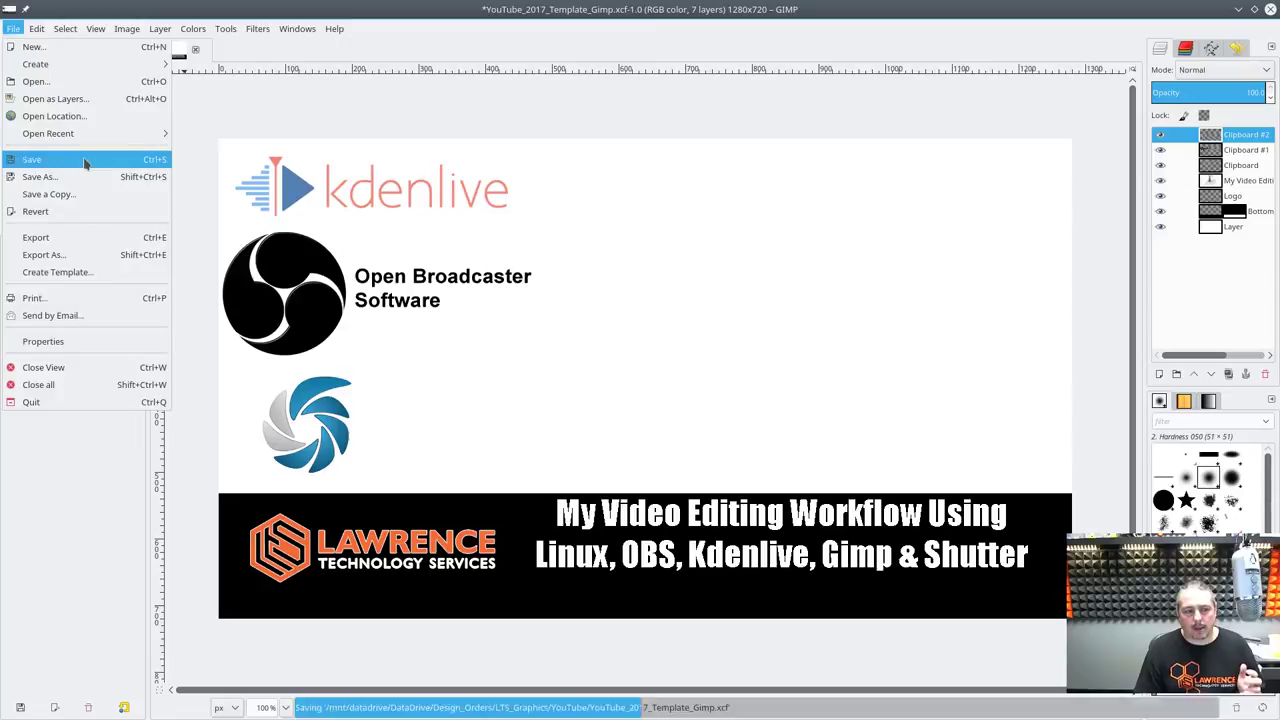
{"action": "left_click", "coordinate": [13, 30]}
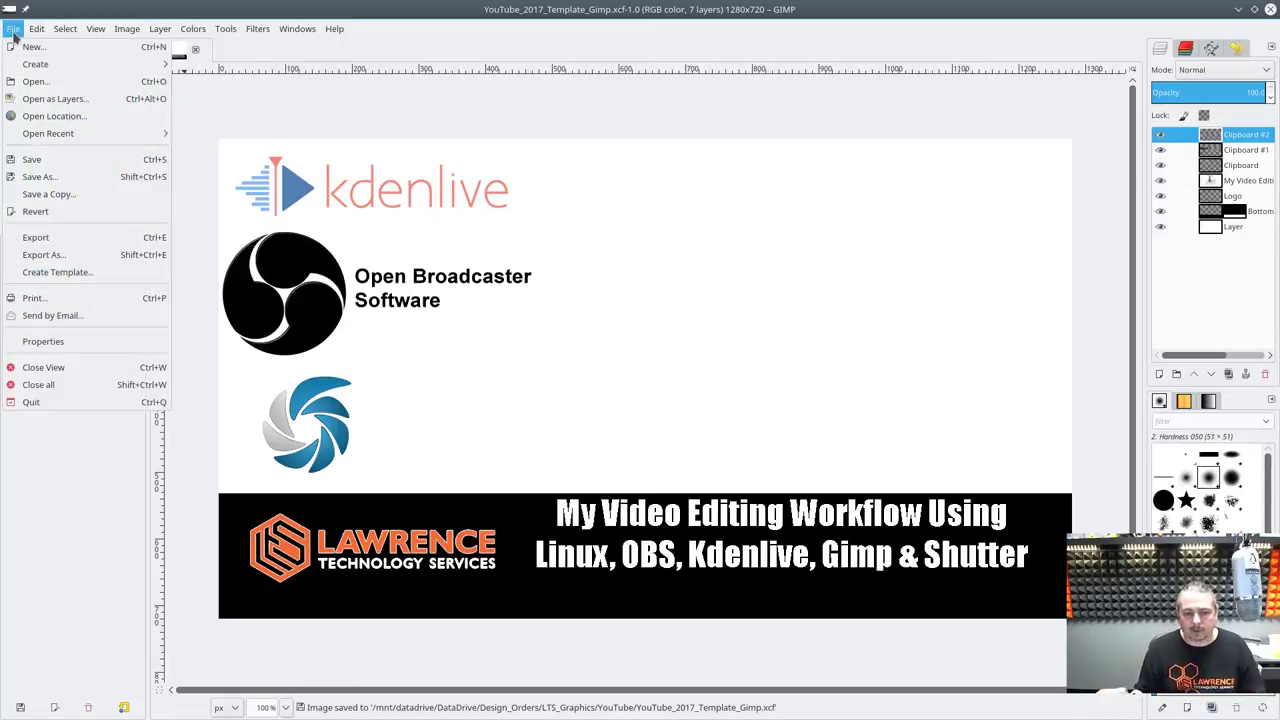
{"action": "left_click", "coordinate": [13, 30]}
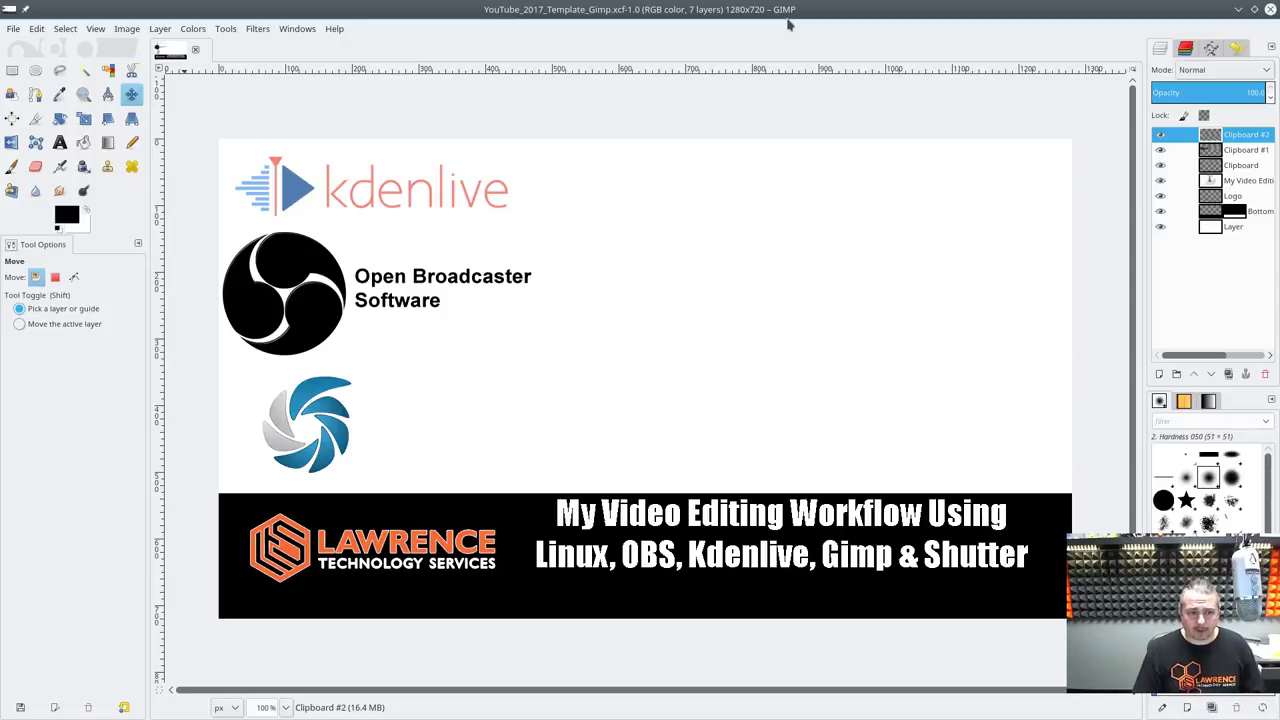
- Export the thumbnail as WorkFlowForEditingInLinux.png to the DataDrive folder with default PNG settings
{"action": "left_click", "coordinate": [13, 28]}
{"action": "left_click", "coordinate": [70, 239]}
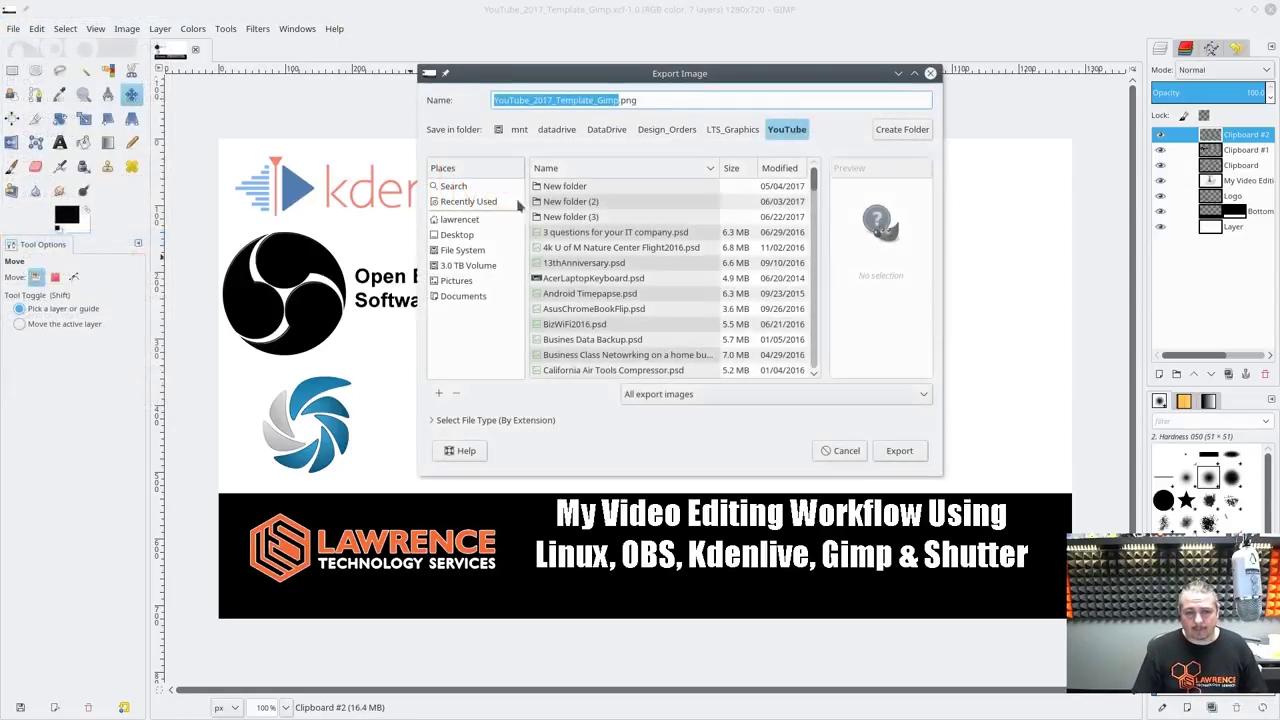
{"action": "left_click", "coordinate": [674, 101]}
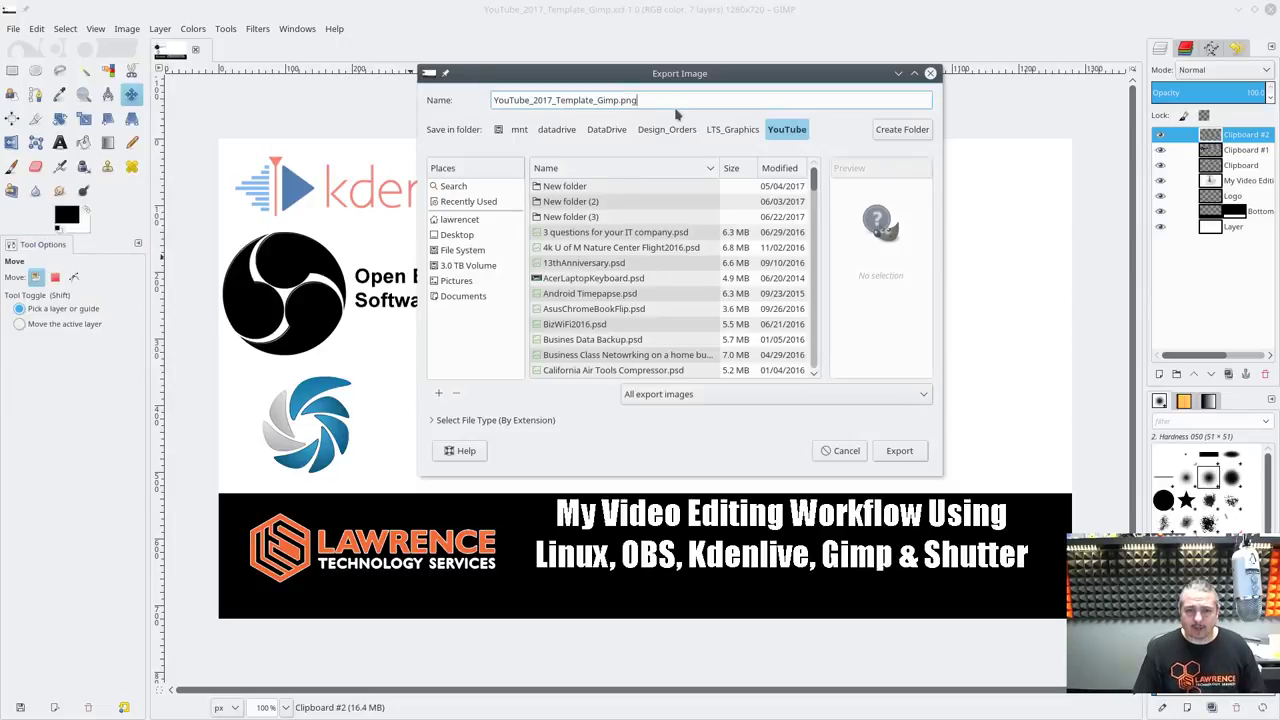
{"action": "key", "text": "ctrl+a"}
{"action": "type", "text": "WorkFlo"}
{"action": "type", "text": "wFor"}
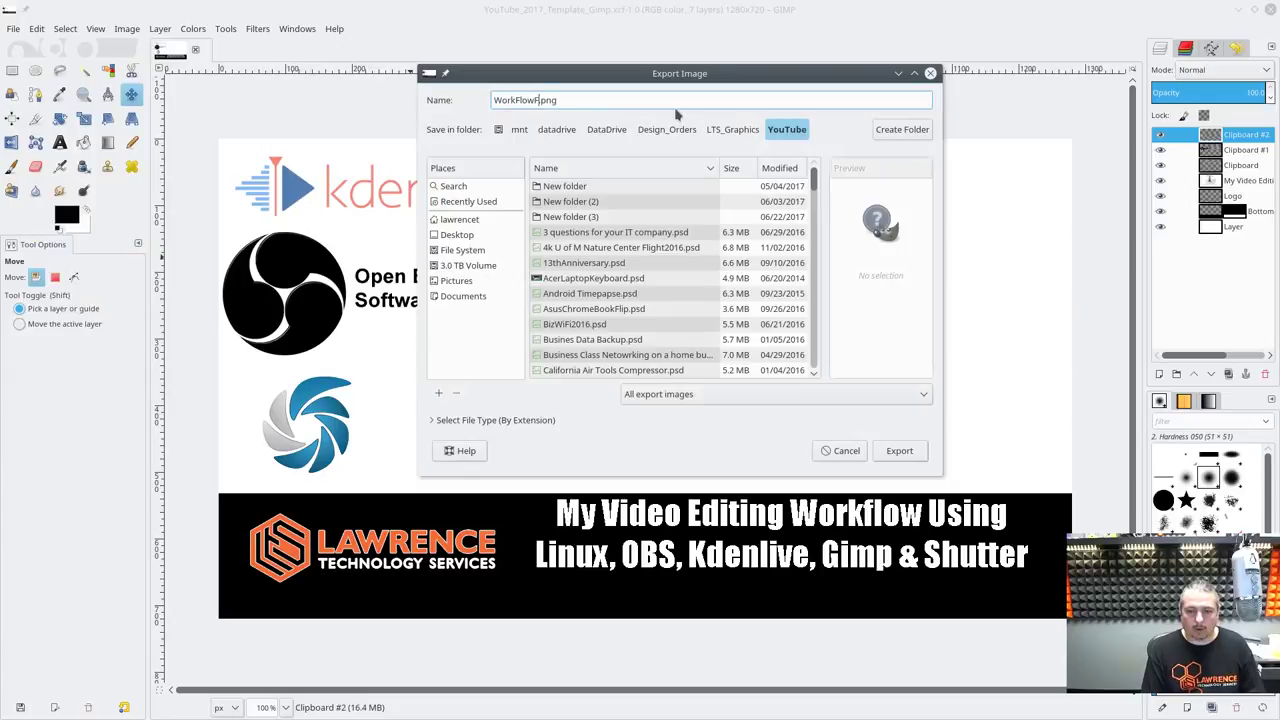
{"action": "type", "text": "EditingI"}
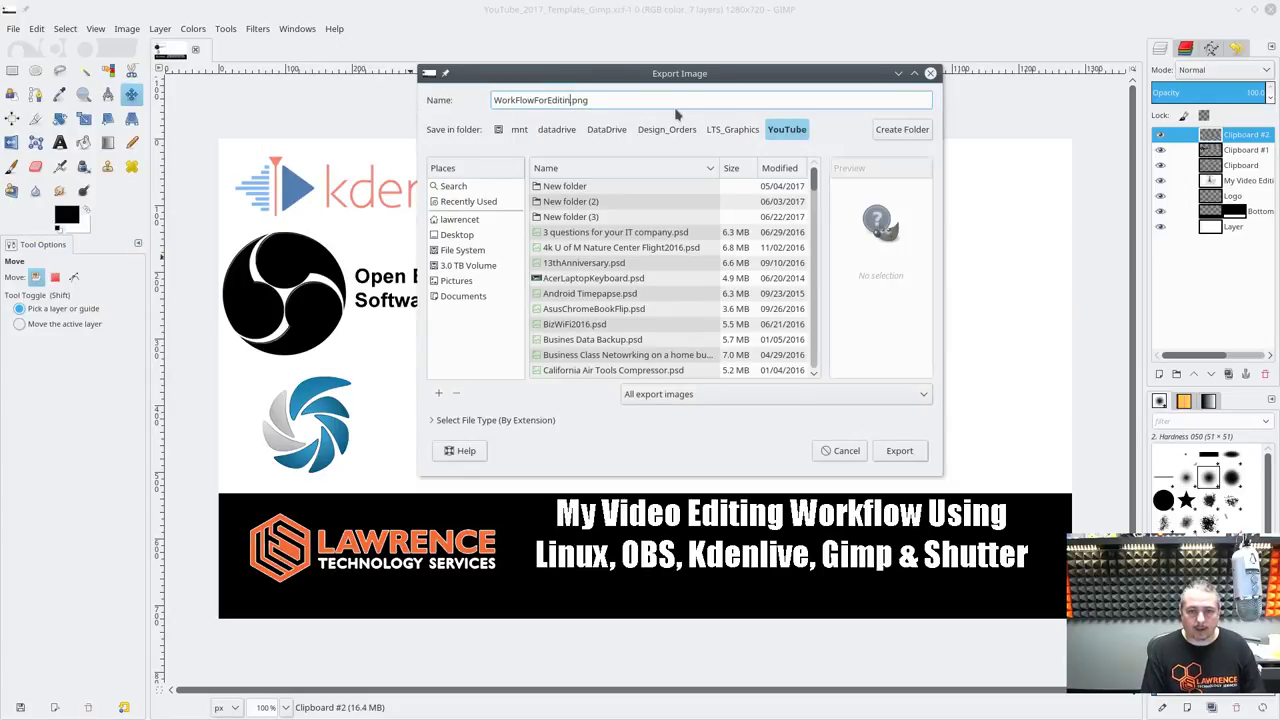
{"action": "type", "text": "nLinux"}
{"action": "left_click", "coordinate": [608, 130]}
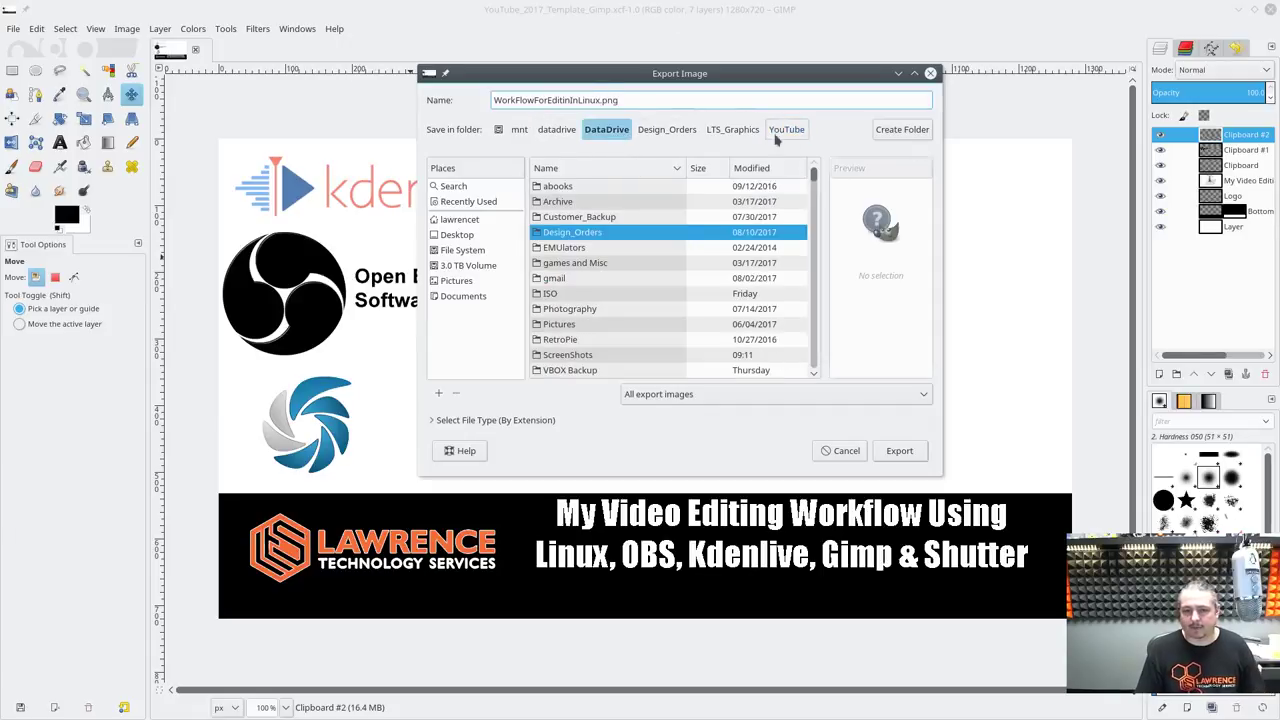
{"action": "left_click", "coordinate": [899, 451]}
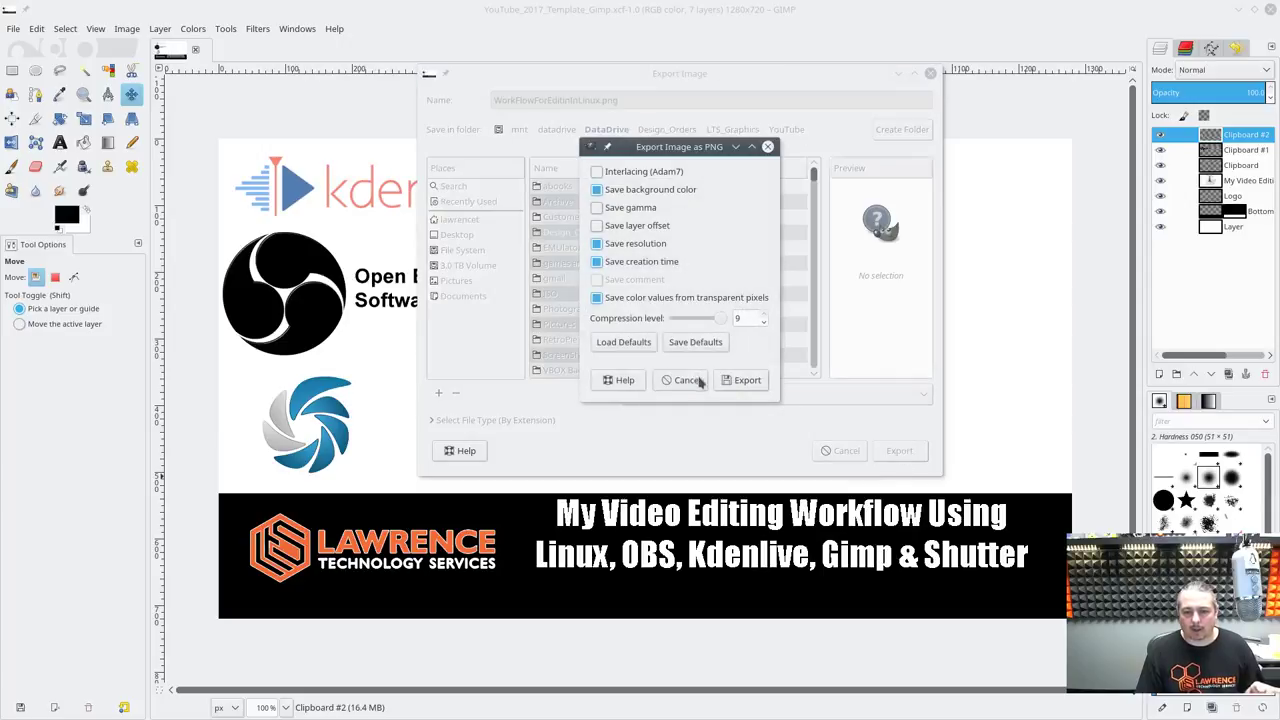
{"action": "left_click", "coordinate": [733, 385]}
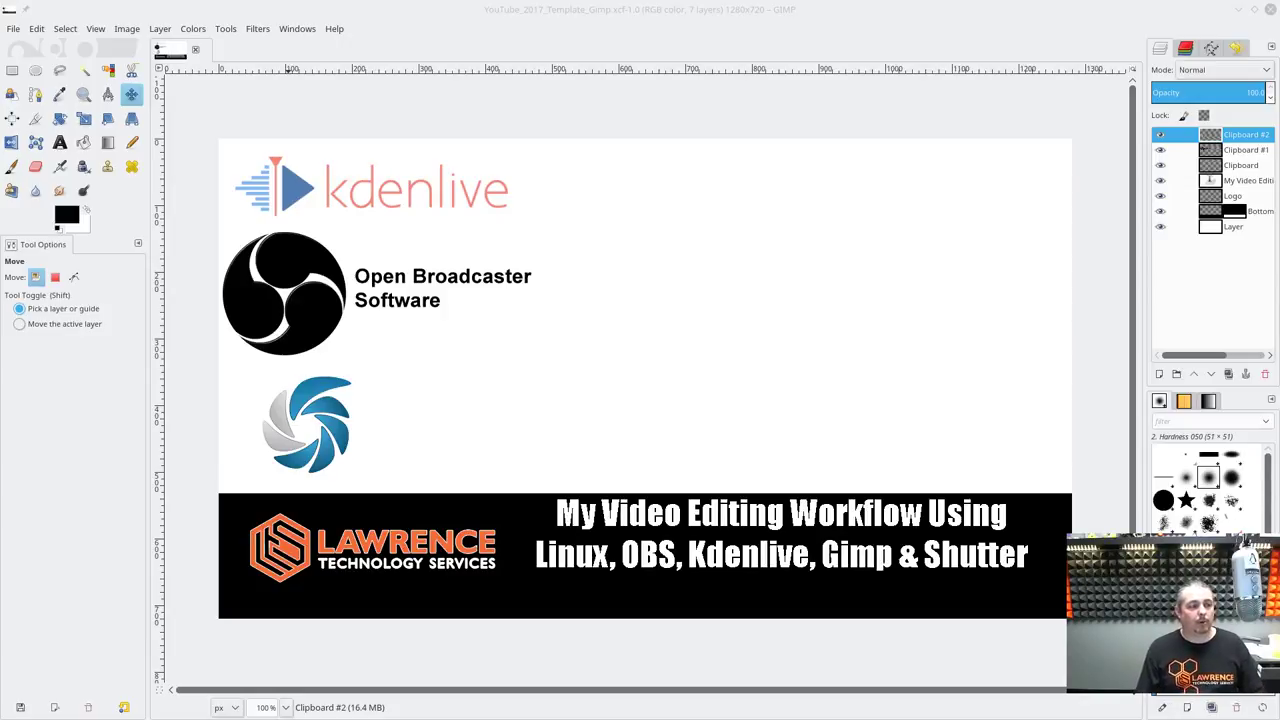
{"action": "left_click", "coordinate": [438, 6]}
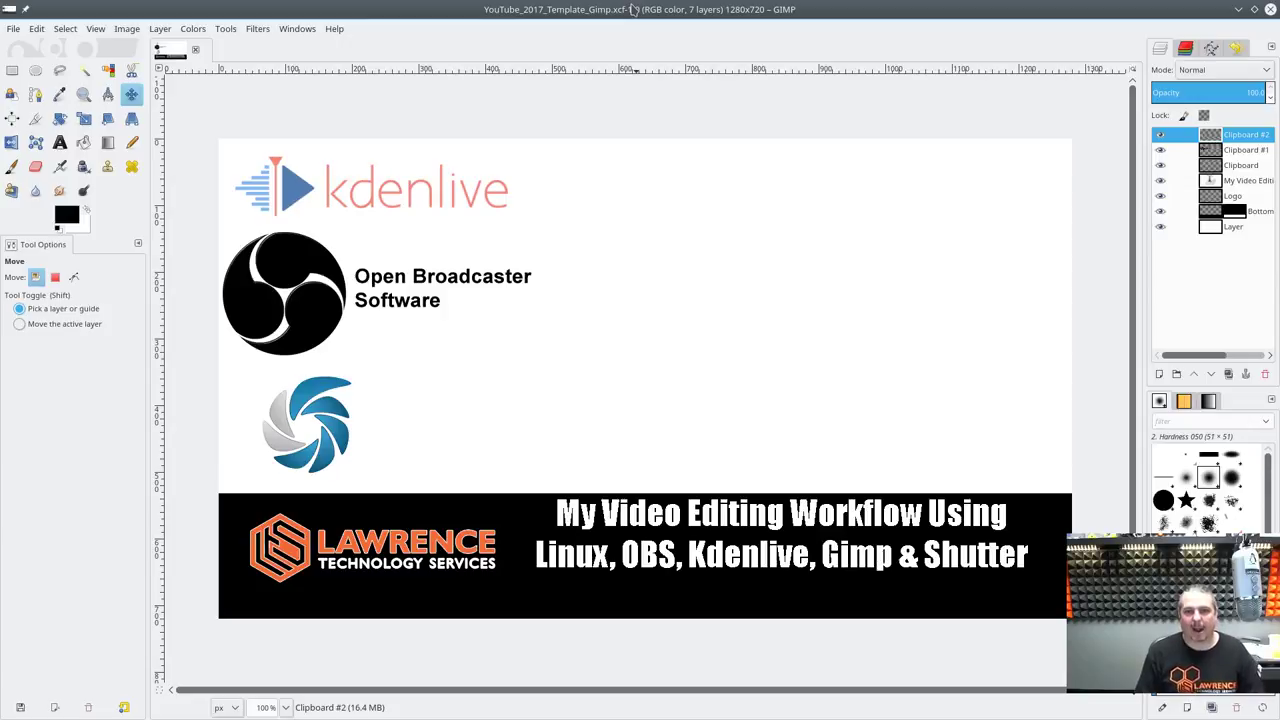
- Close the Chrome window showing the Shutter logo and move the GIMP window up-left
{"action": "left_click_drag", "start_coordinate": [632, 9], "coordinate": [660, 196]}
{"action": "left_click_drag", "start_coordinate": [483, 391], "coordinate": [427, 355]}
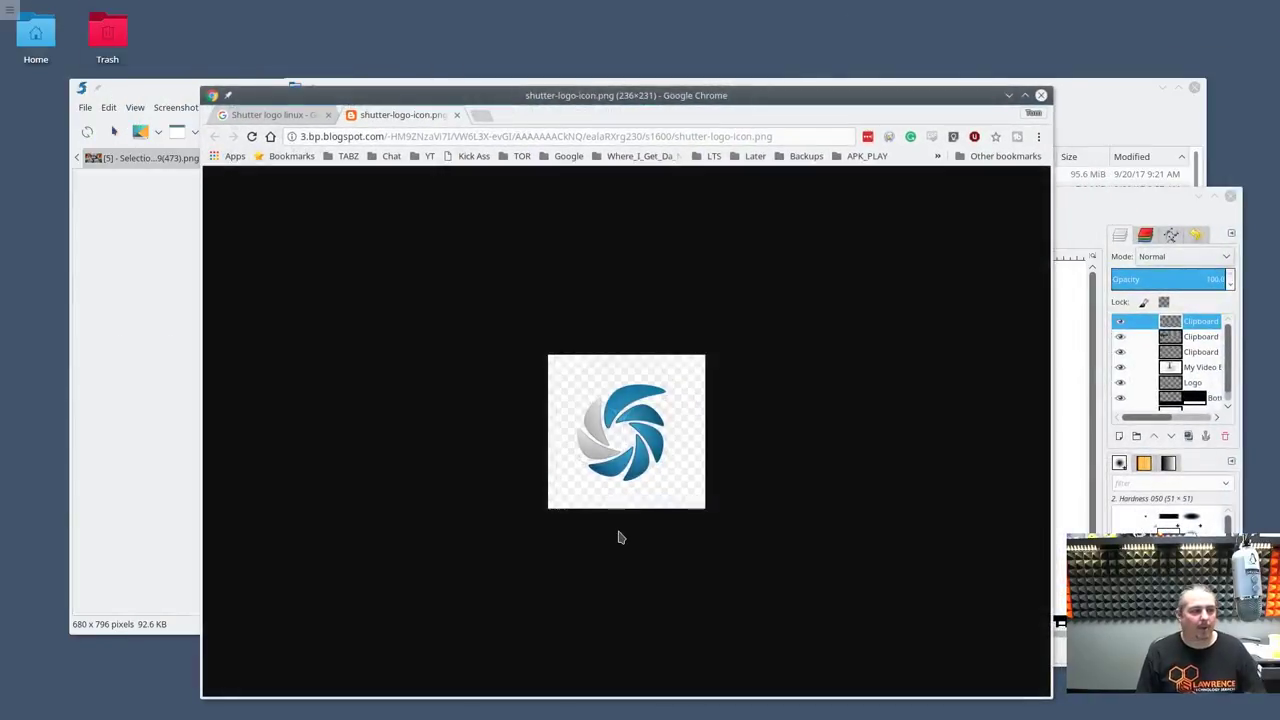
{"action": "left_click", "coordinate": [1041, 95]}
{"action": "left_click_drag", "start_coordinate": [755, 200], "coordinate": [720, 137]}
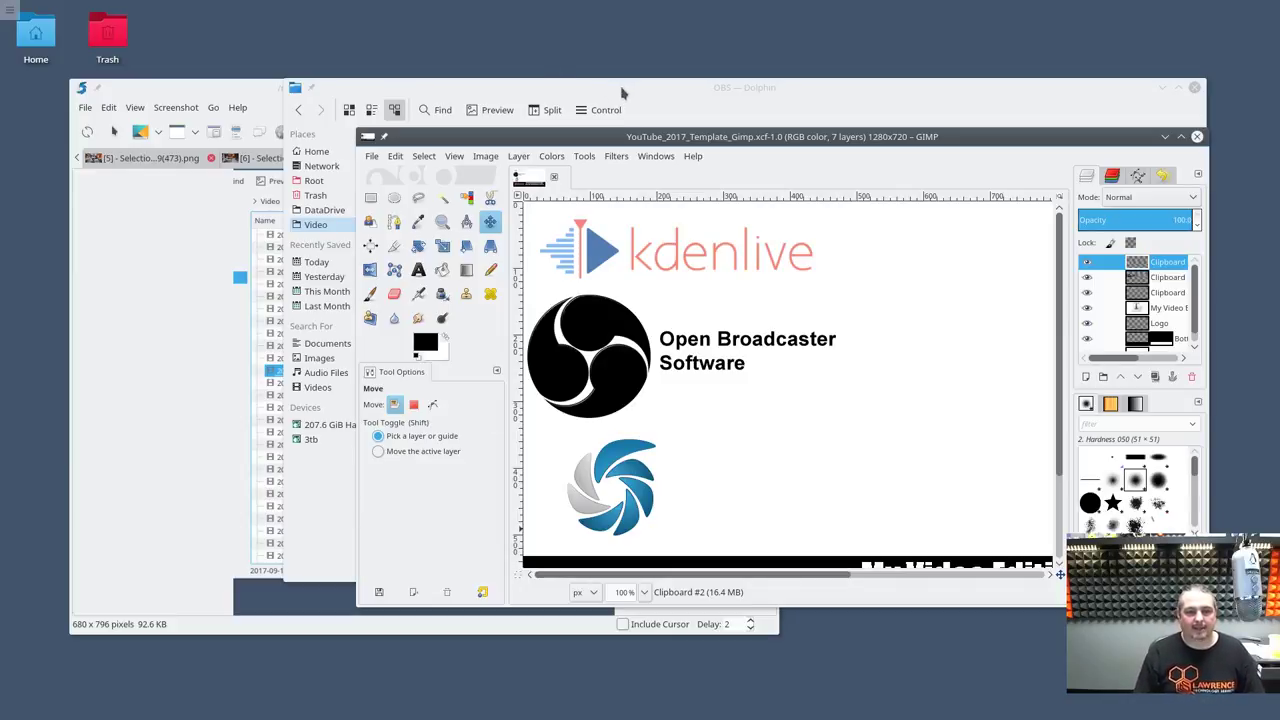
{"action": "left_click_drag", "start_coordinate": [620, 86], "coordinate": [695, 79]}
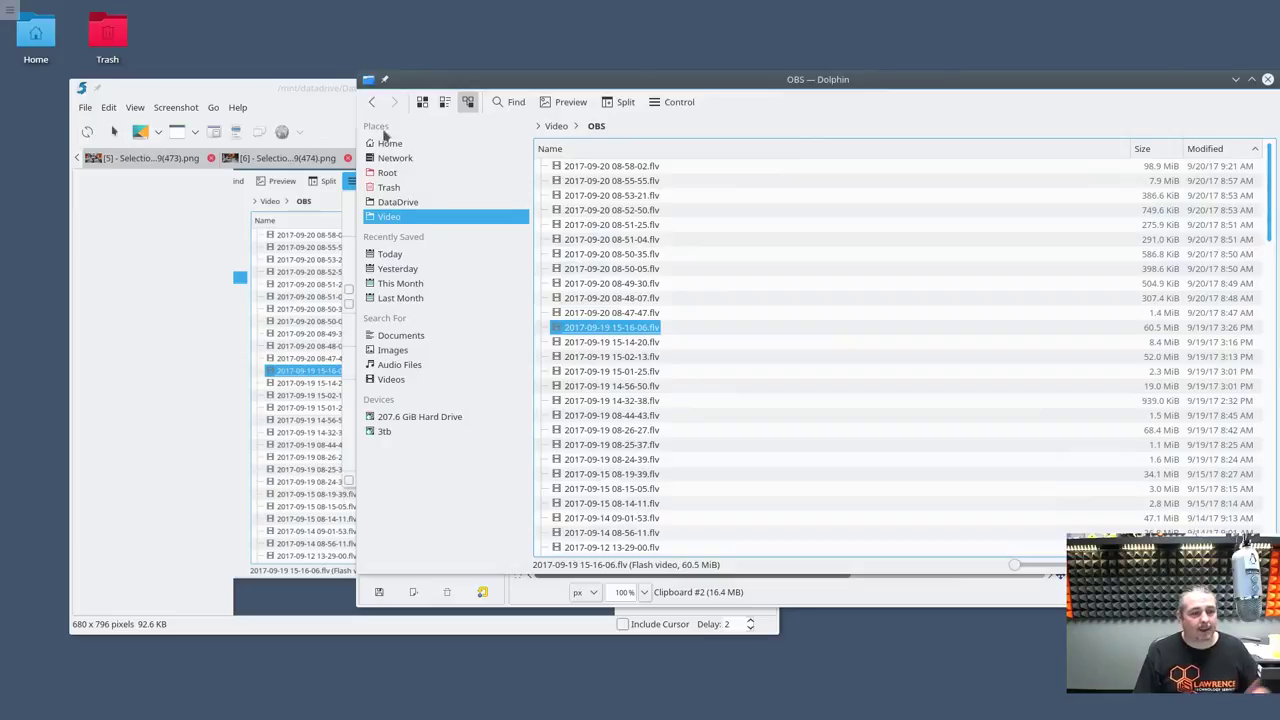
{"action": "left_click_drag", "start_coordinate": [673, 77], "coordinate": [699, 71]}
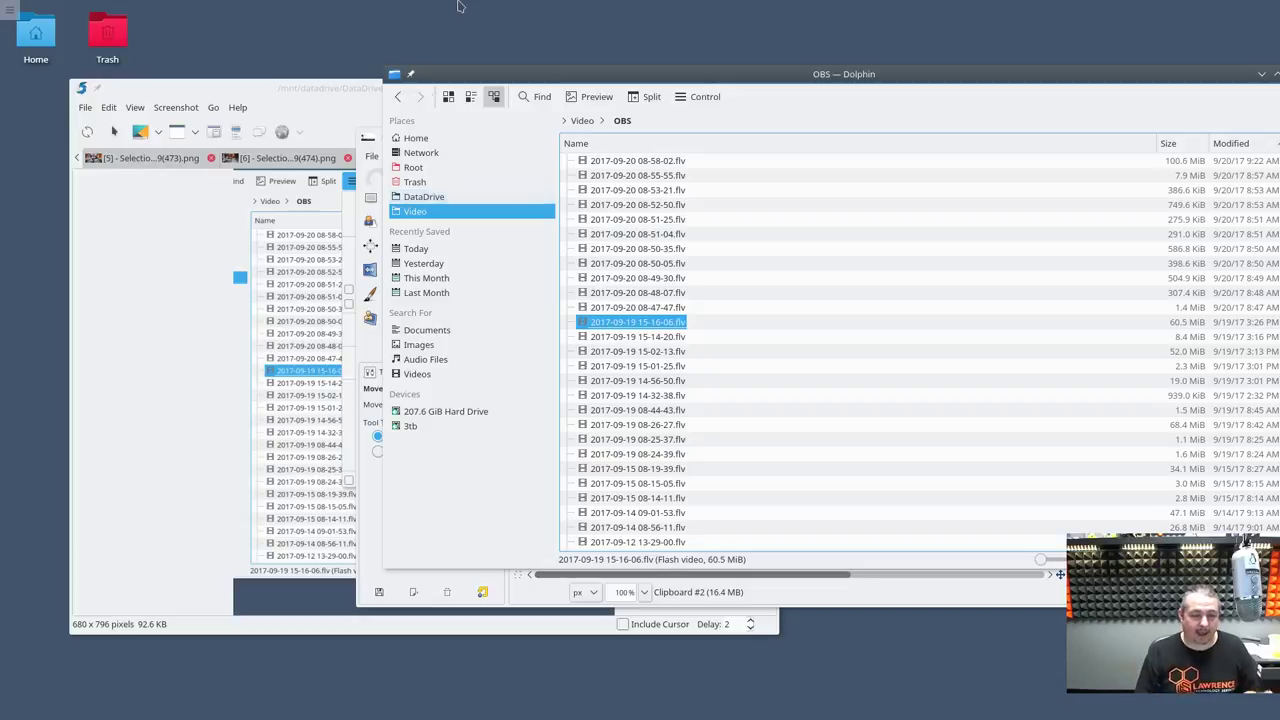
{"action": "left_click_drag", "start_coordinate": [501, 77], "coordinate": [498, 80]}
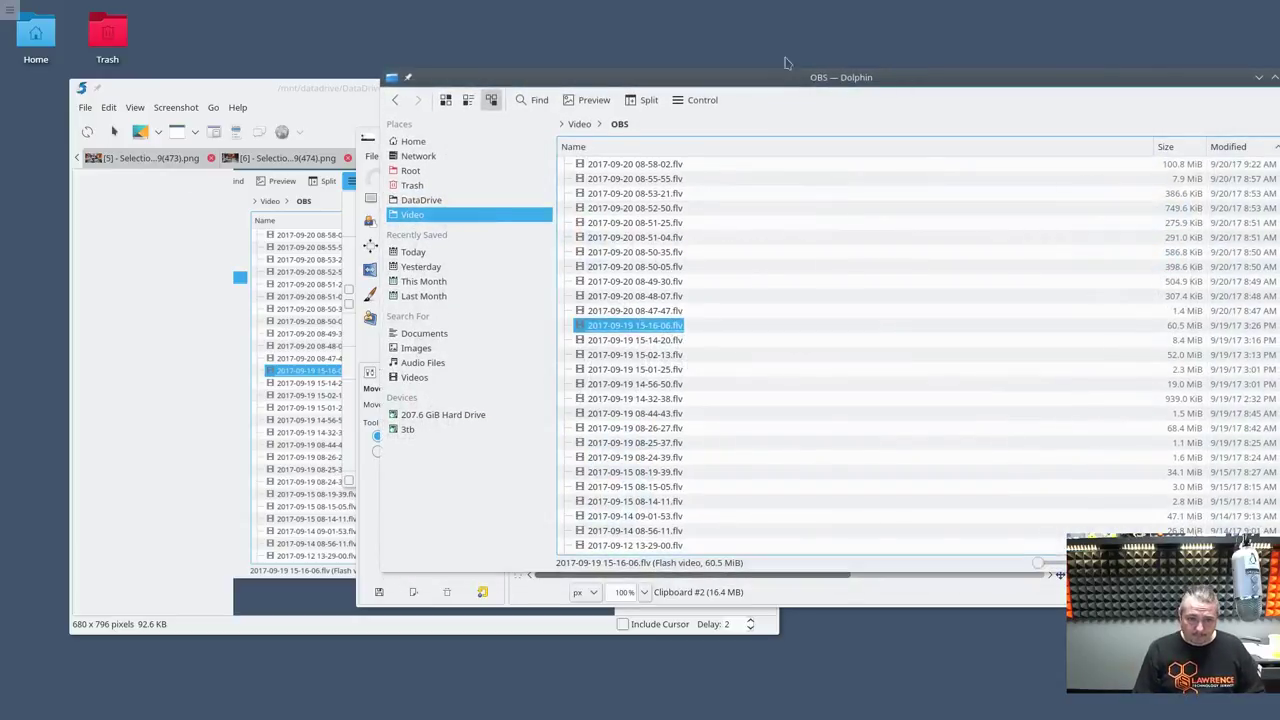
{"action": "left_click_drag", "start_coordinate": [822, 77], "coordinate": [778, 160]}
{"action": "left_click_drag", "start_coordinate": [640, 138], "coordinate": [626, 149]}
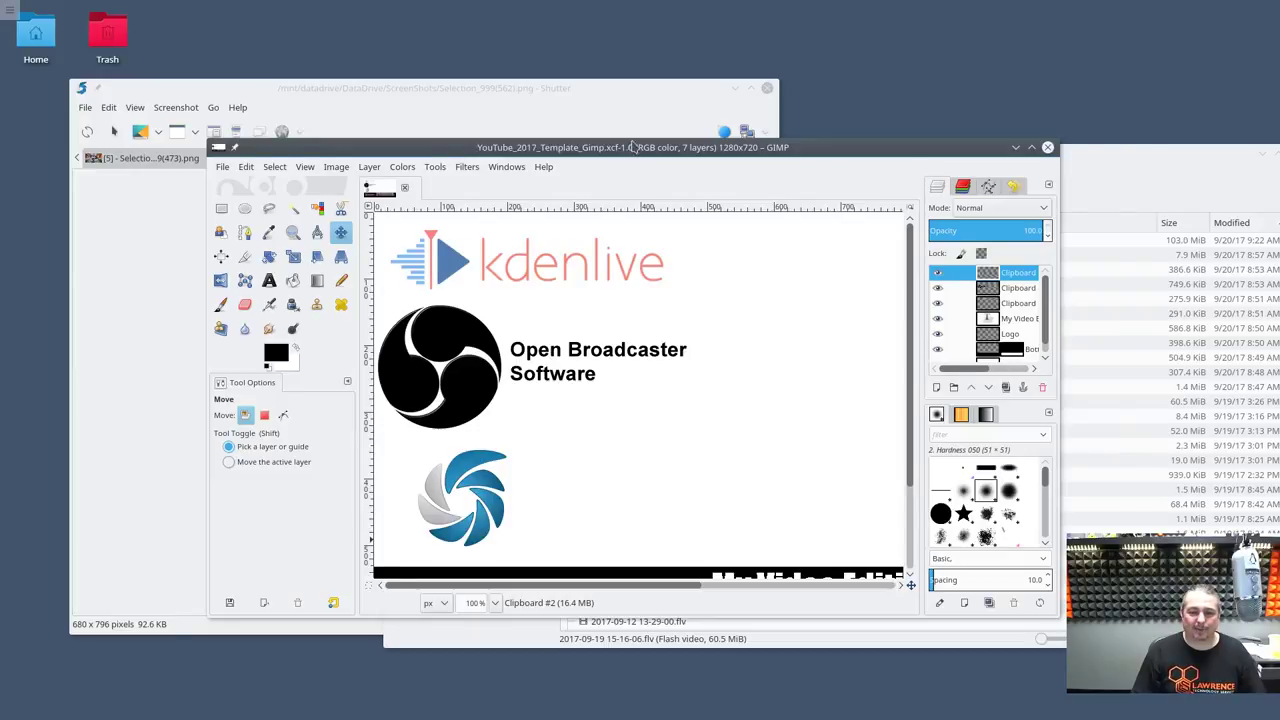
- Un-maximize the GIMP thumbnail window and move it up and left, revealing the Shutter and file manager windows behind
{"action": "double_click", "coordinate": [633, 148]}
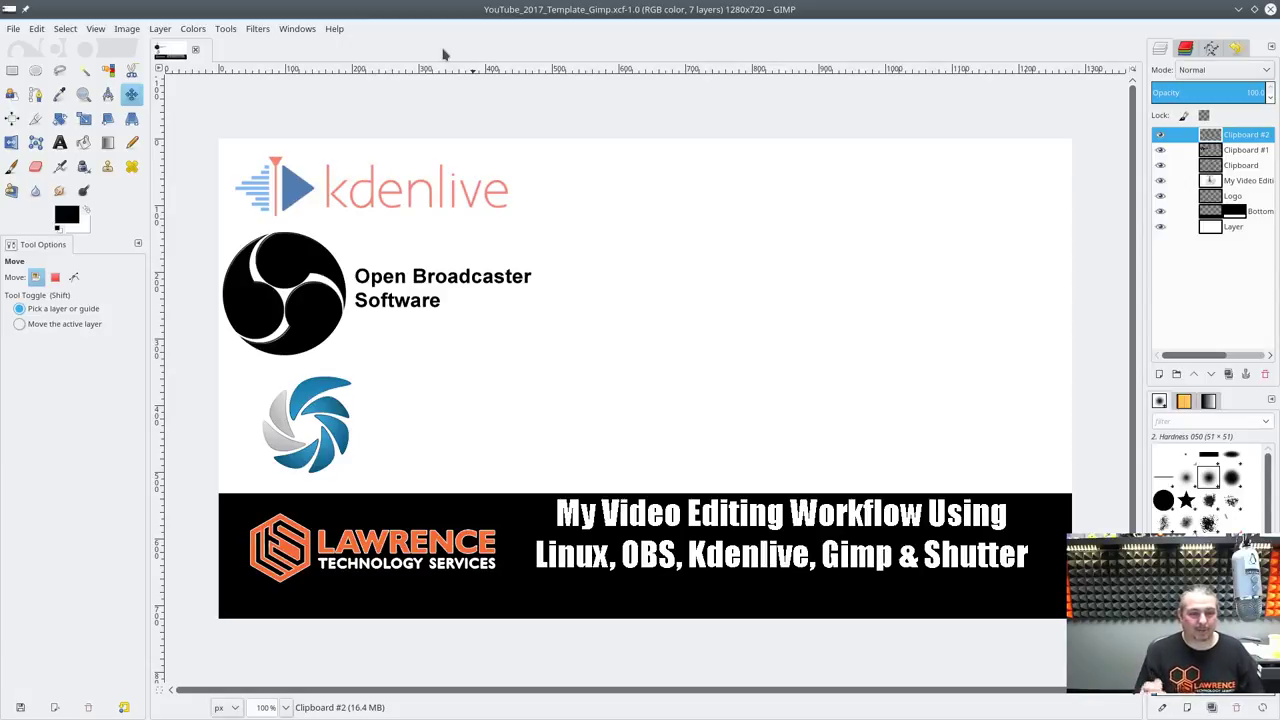
{"action": "left_click_drag", "start_coordinate": [631, 8], "coordinate": [779, 161]}
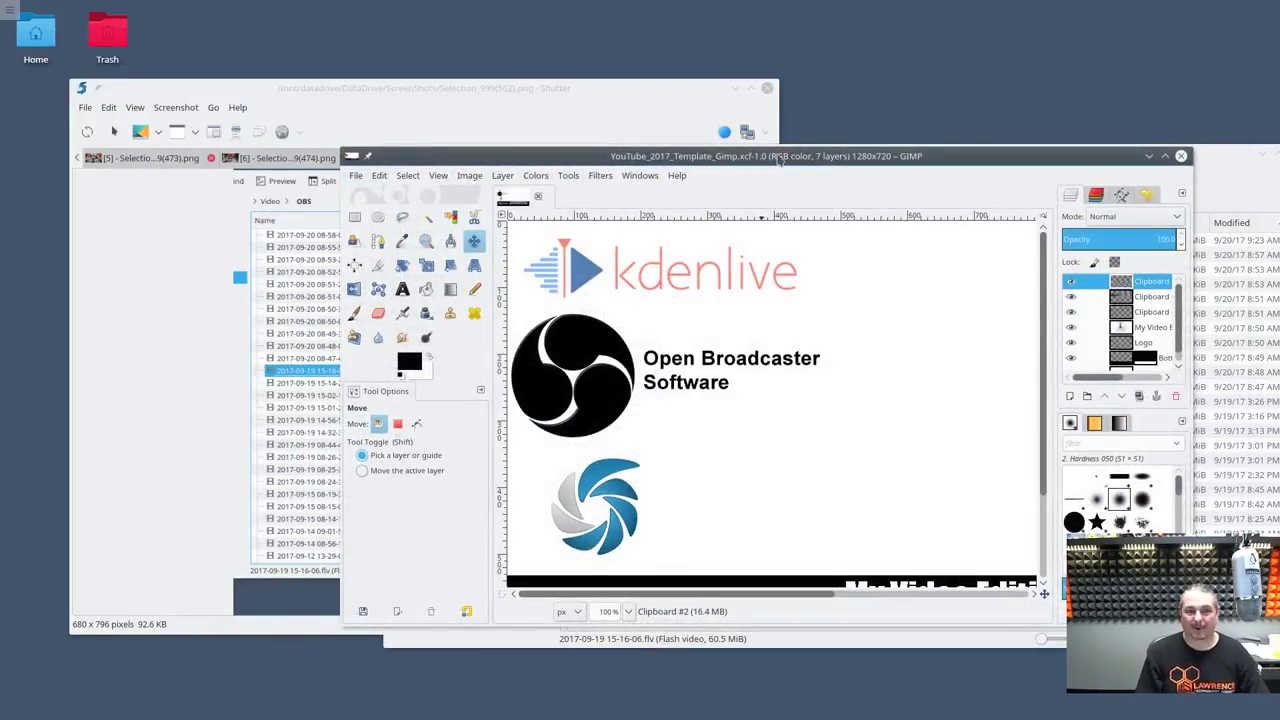
{"action": "left_click_drag", "start_coordinate": [680, 163], "coordinate": [595, 119]}
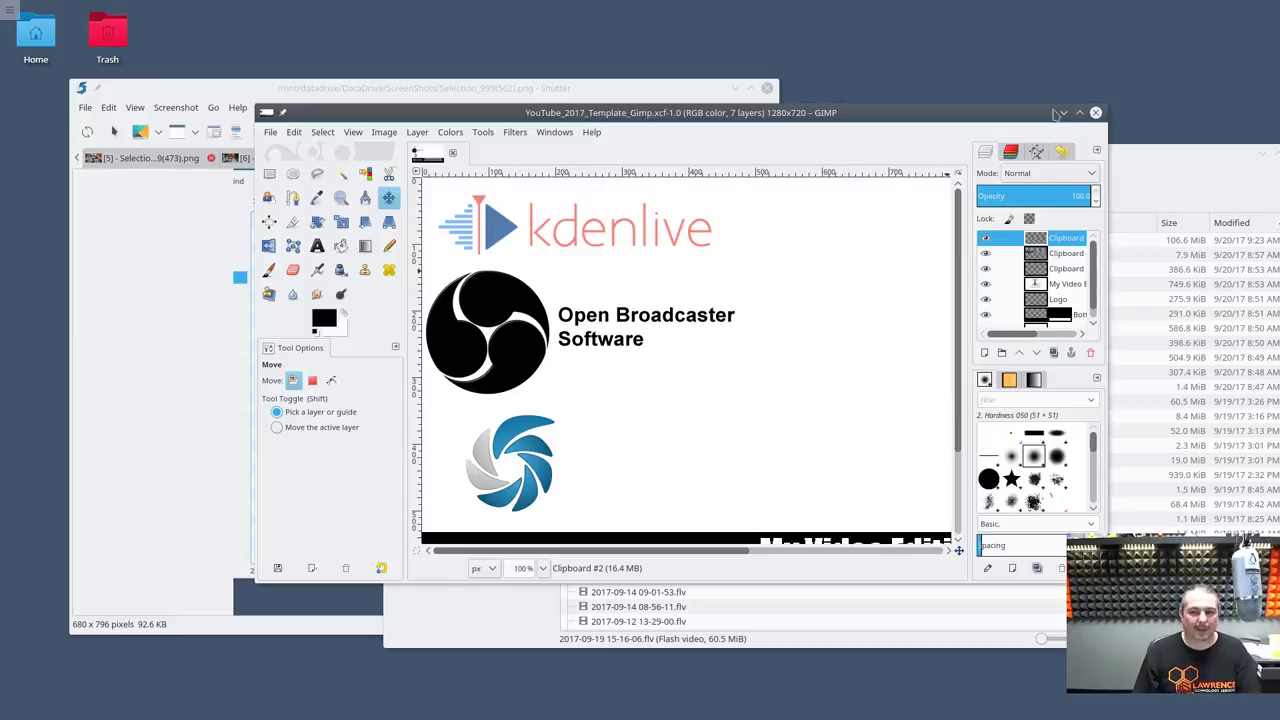
{"action": "left_click", "coordinate": [1080, 113]}
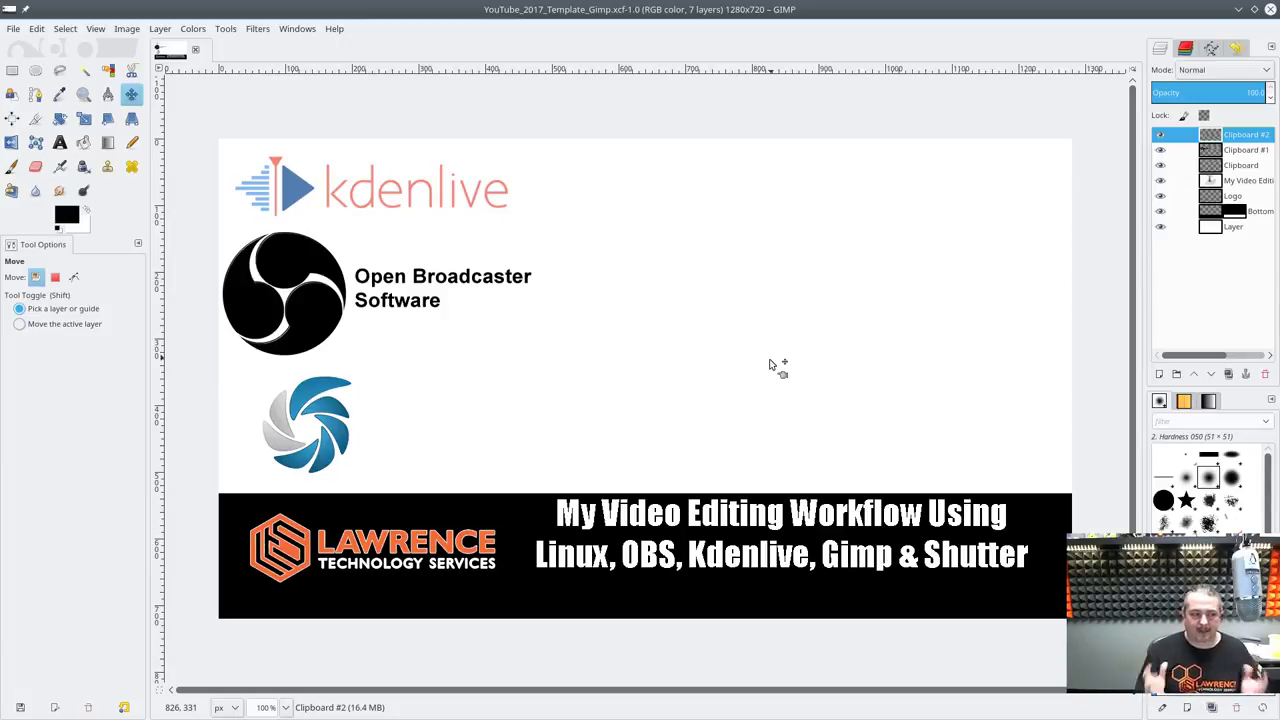
{"action": "left_click_drag", "start_coordinate": [772, 6], "coordinate": [760, 127]}
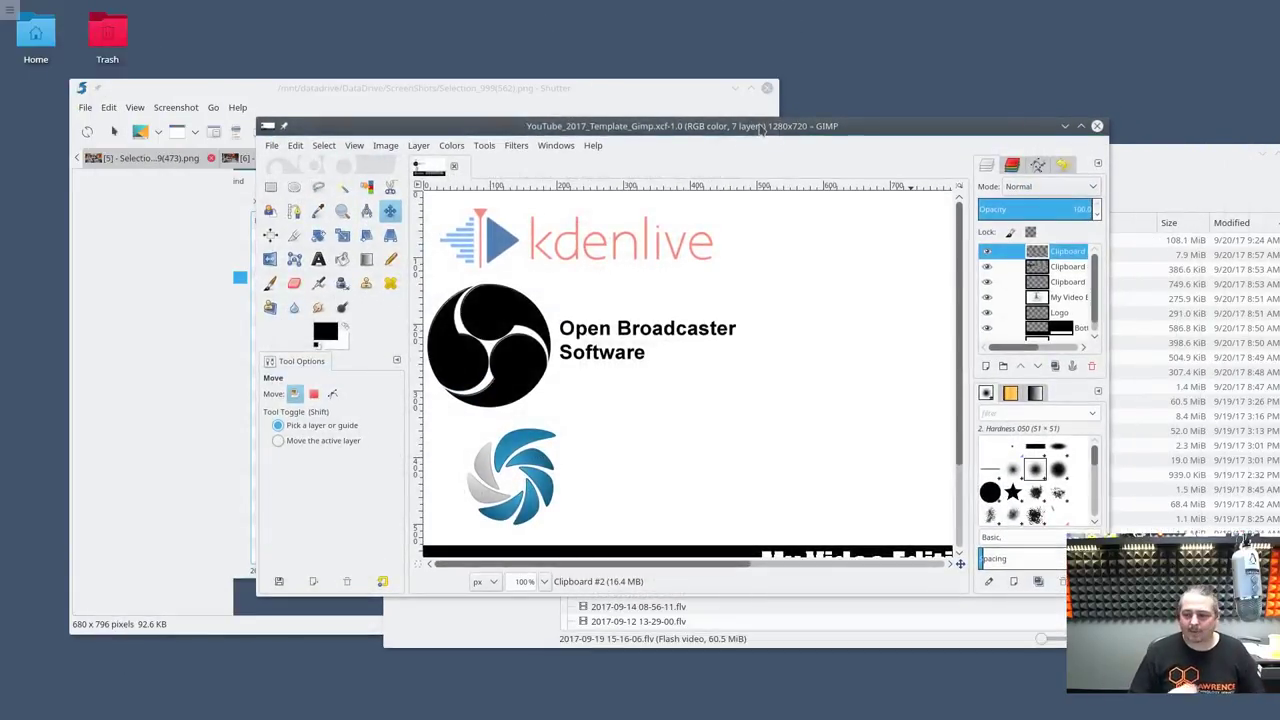